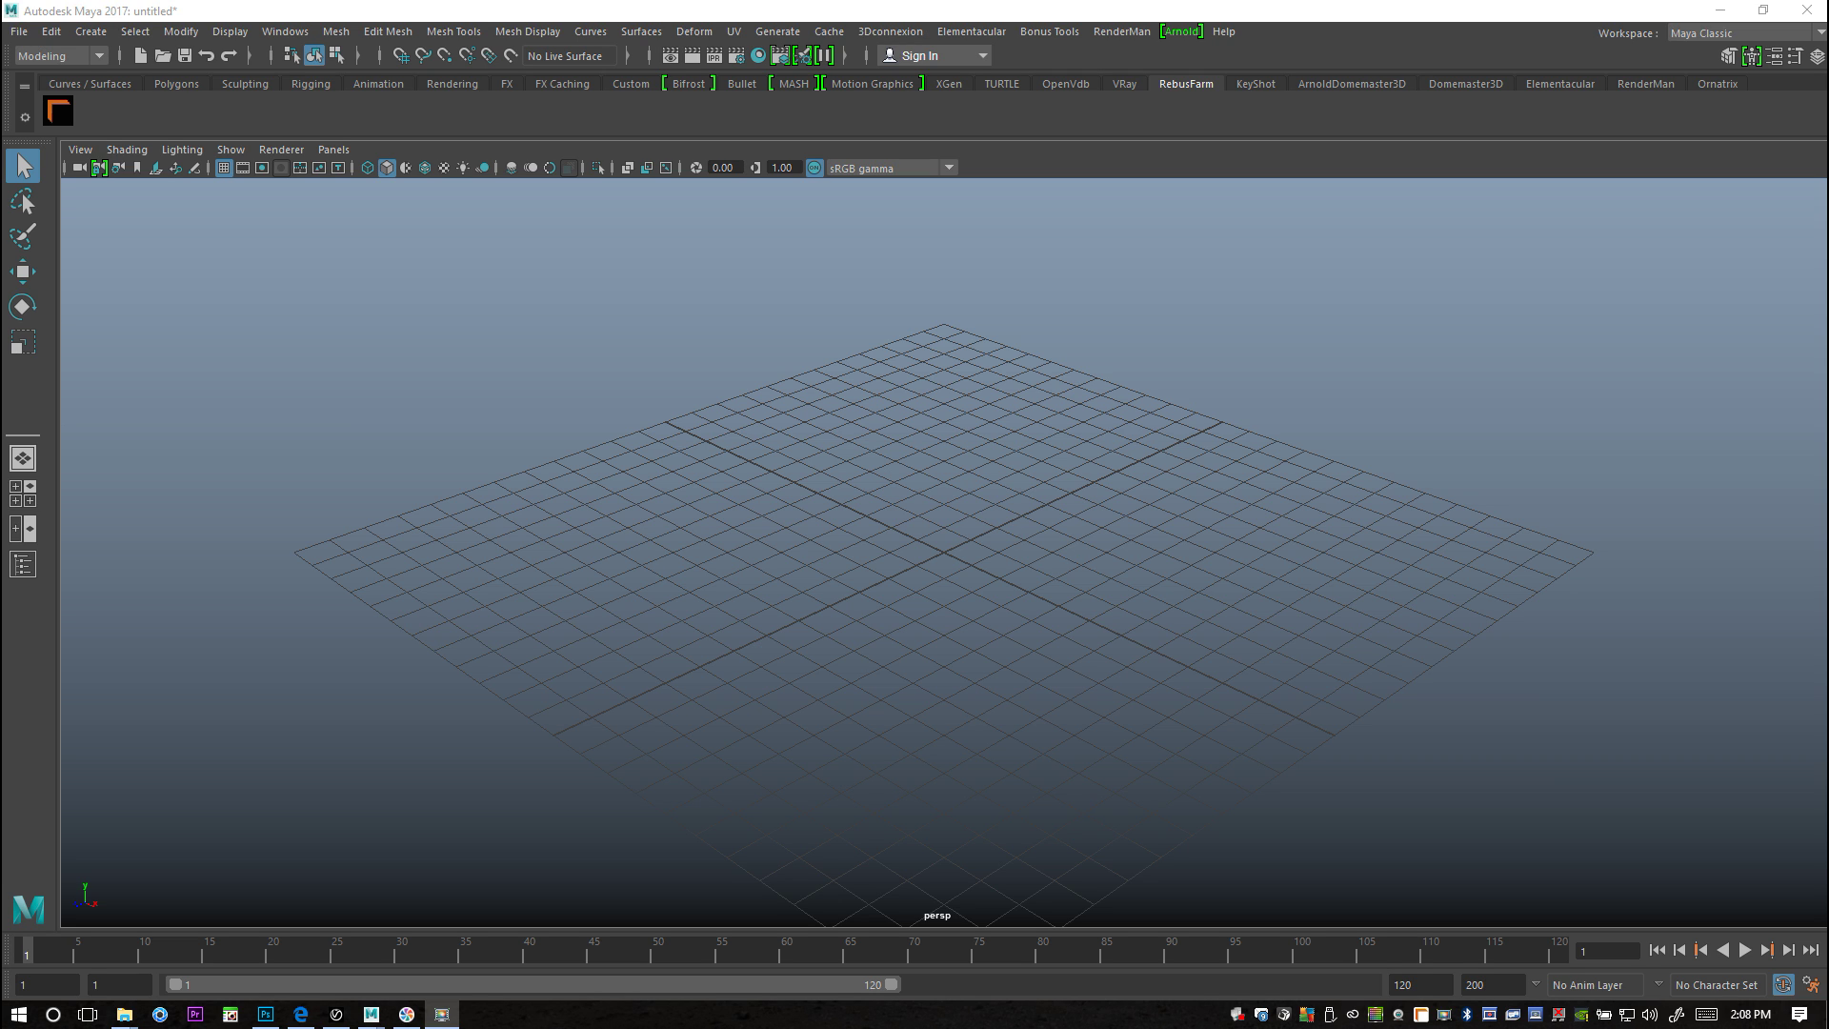
# Step: Show the Polygons shelf of primitive-creation tools
pyautogui.click(181, 83)
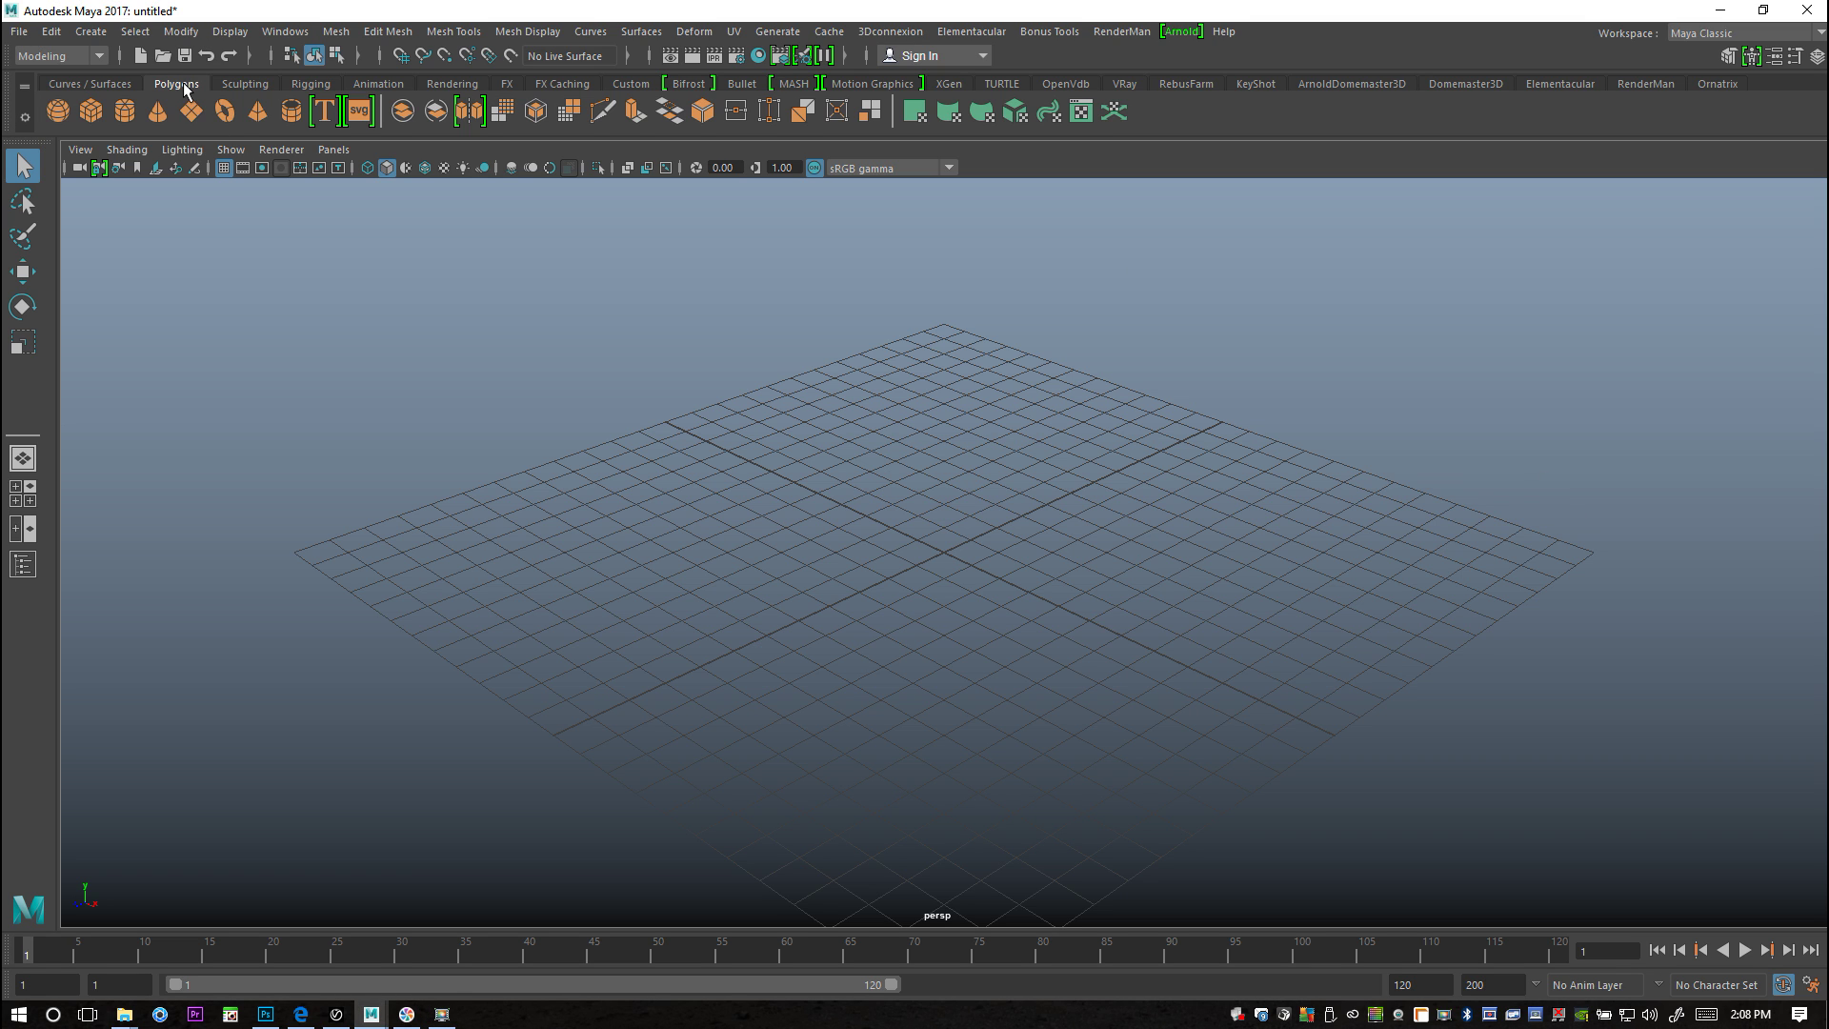
# Step: Create a polygon sphere at the origin and bring up the Ornatrix shelf
pyautogui.click(57, 111)
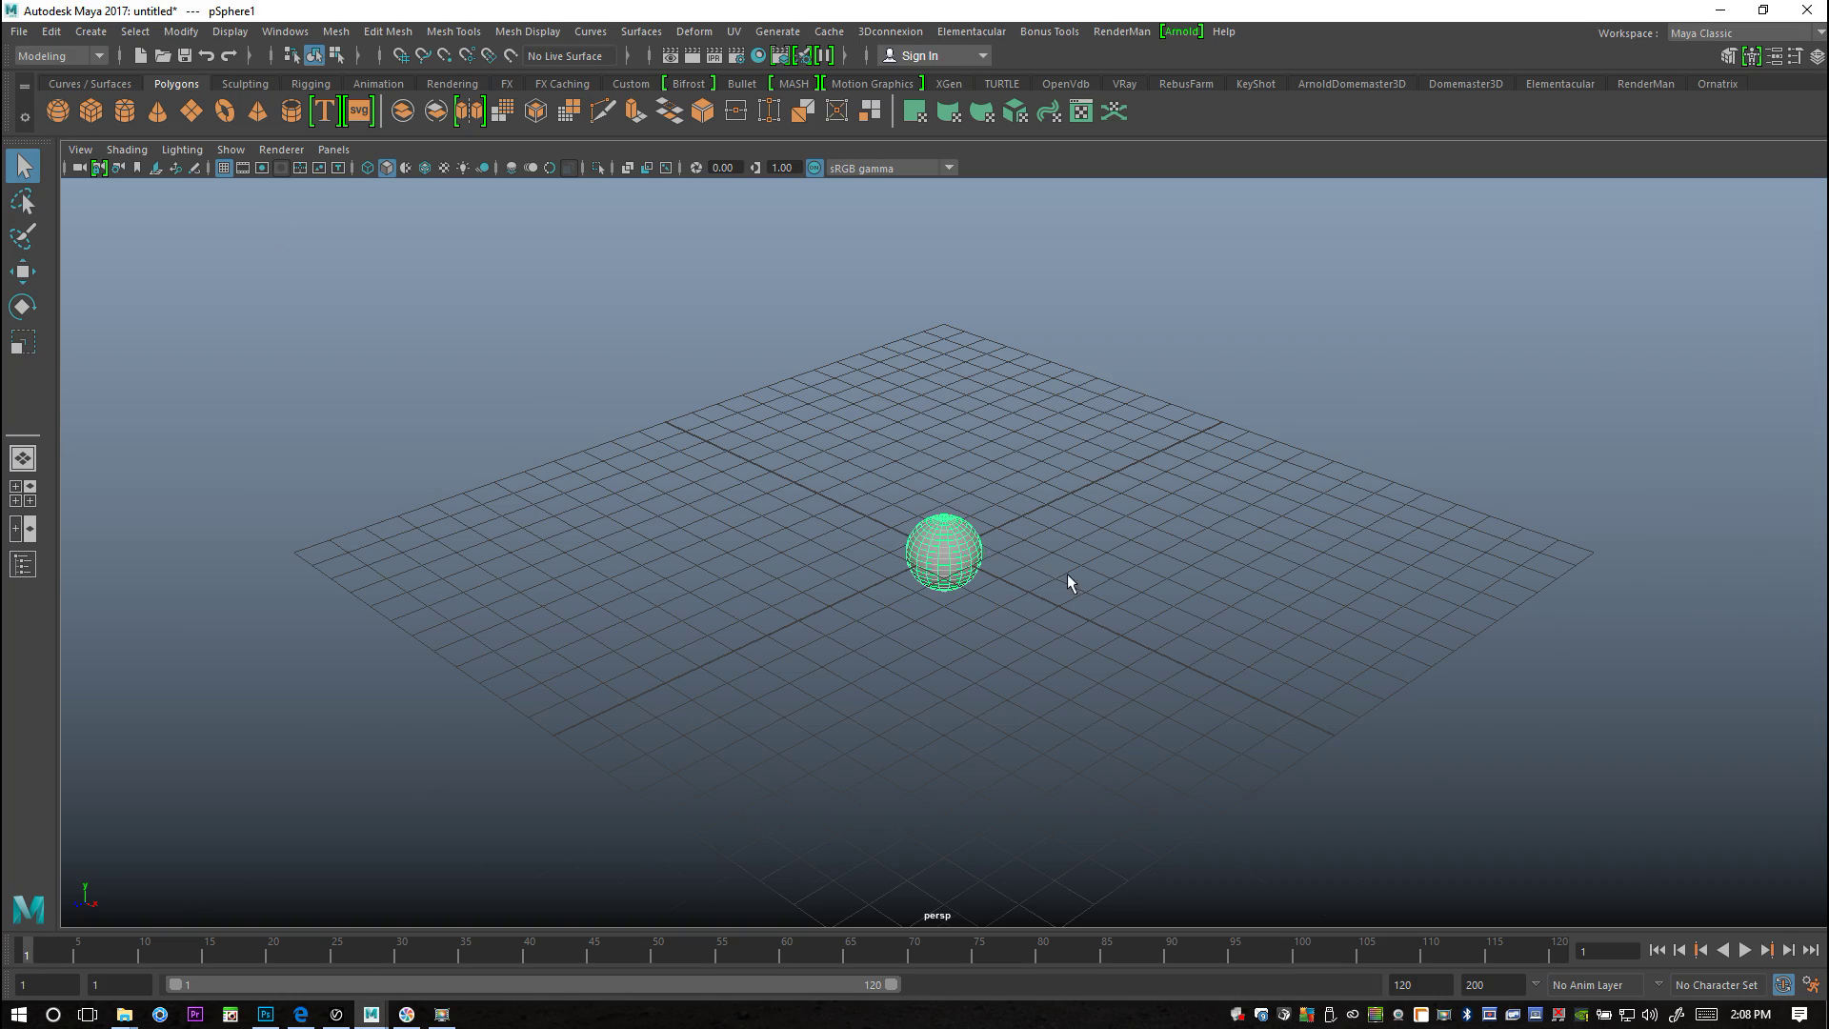
pyautogui.scroll(5, 1066, 583)
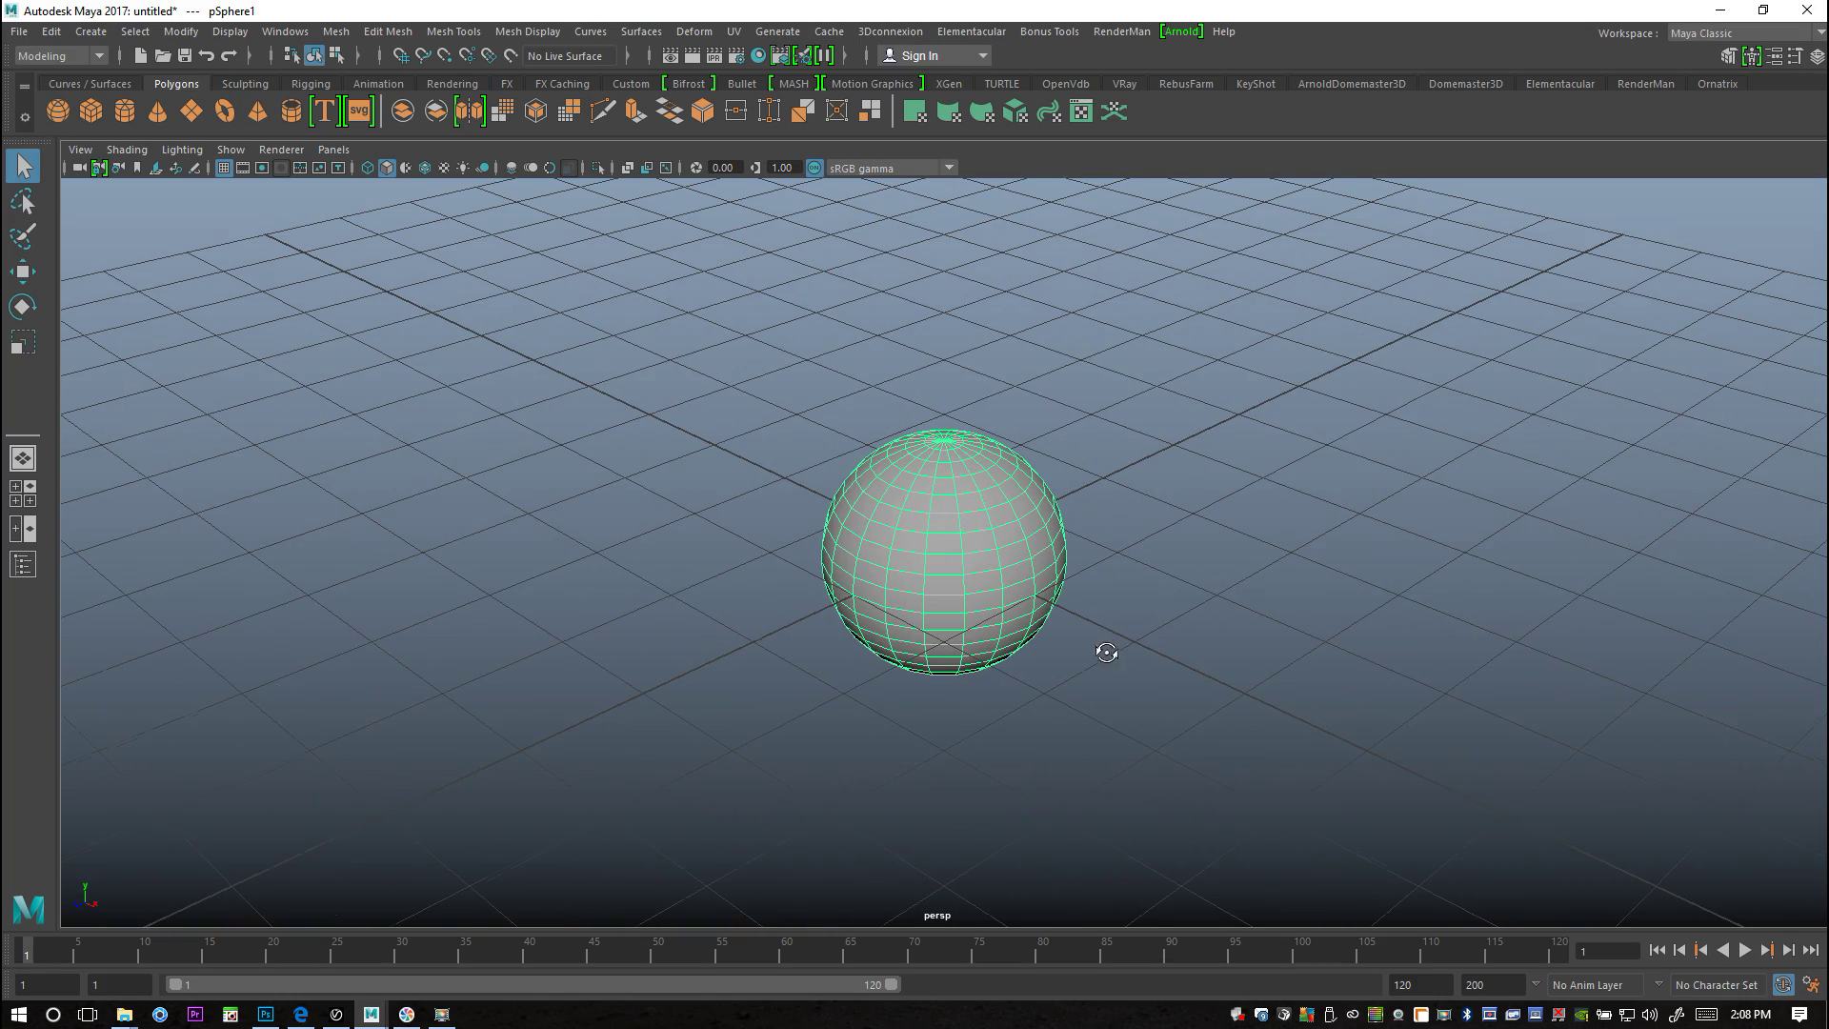
pyautogui.moveTo(1102, 641)
pyautogui.keyDown('alt'); pyautogui.mouseDown()
pyautogui.moveTo(1172, 616)
pyautogui.moveTo(1057, 637)
pyautogui.moveTo(1138, 658)
pyautogui.moveTo(1086, 632)
pyautogui.moveTo(1123, 641)
pyautogui.moveTo(1111, 660)
pyautogui.moveTo(1102, 632)
pyautogui.moveTo(1102, 651)
pyautogui.mouseUp(); pyautogui.keyUp('alt')
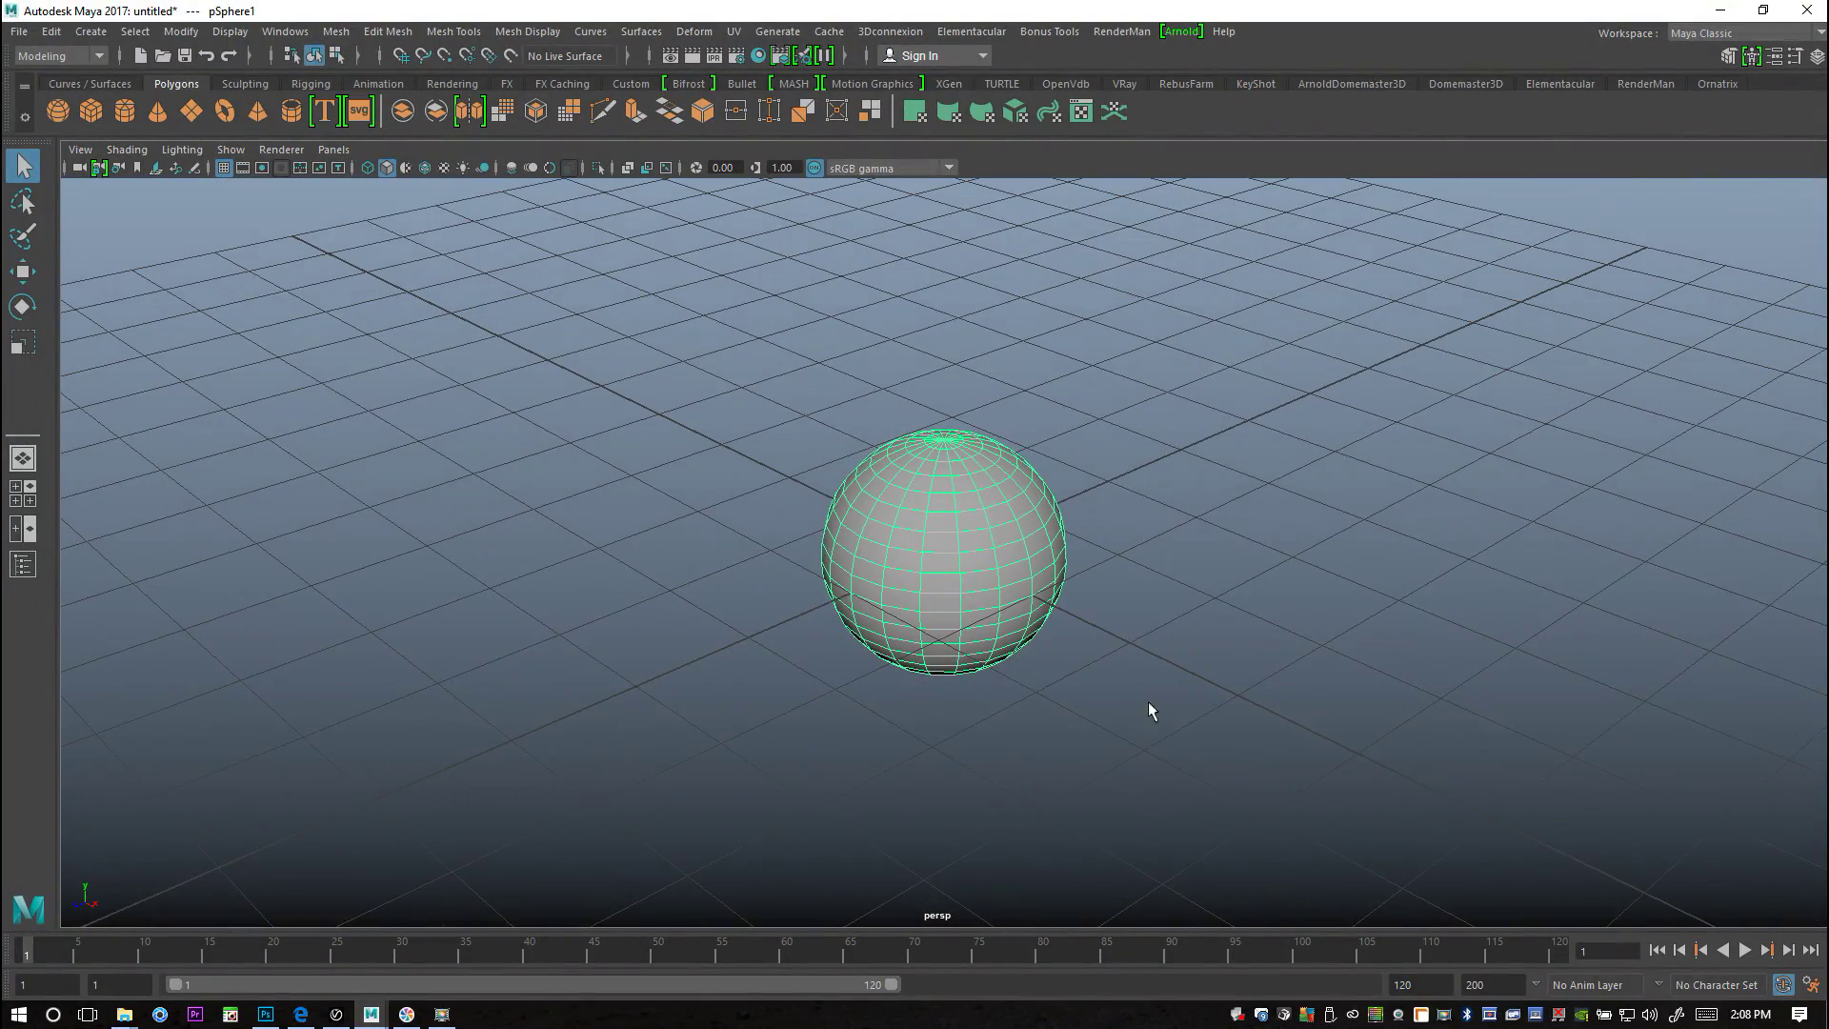
pyautogui.keyDown('alt'); pyautogui.moveTo(1235, 724); pyautogui.dragTo(1314, 739, button='right'); pyautogui.keyUp('alt')
pyautogui.keyDown('alt'); pyautogui.moveTo(1314, 739); pyautogui.dragTo(1235, 725); pyautogui.keyUp('alt')
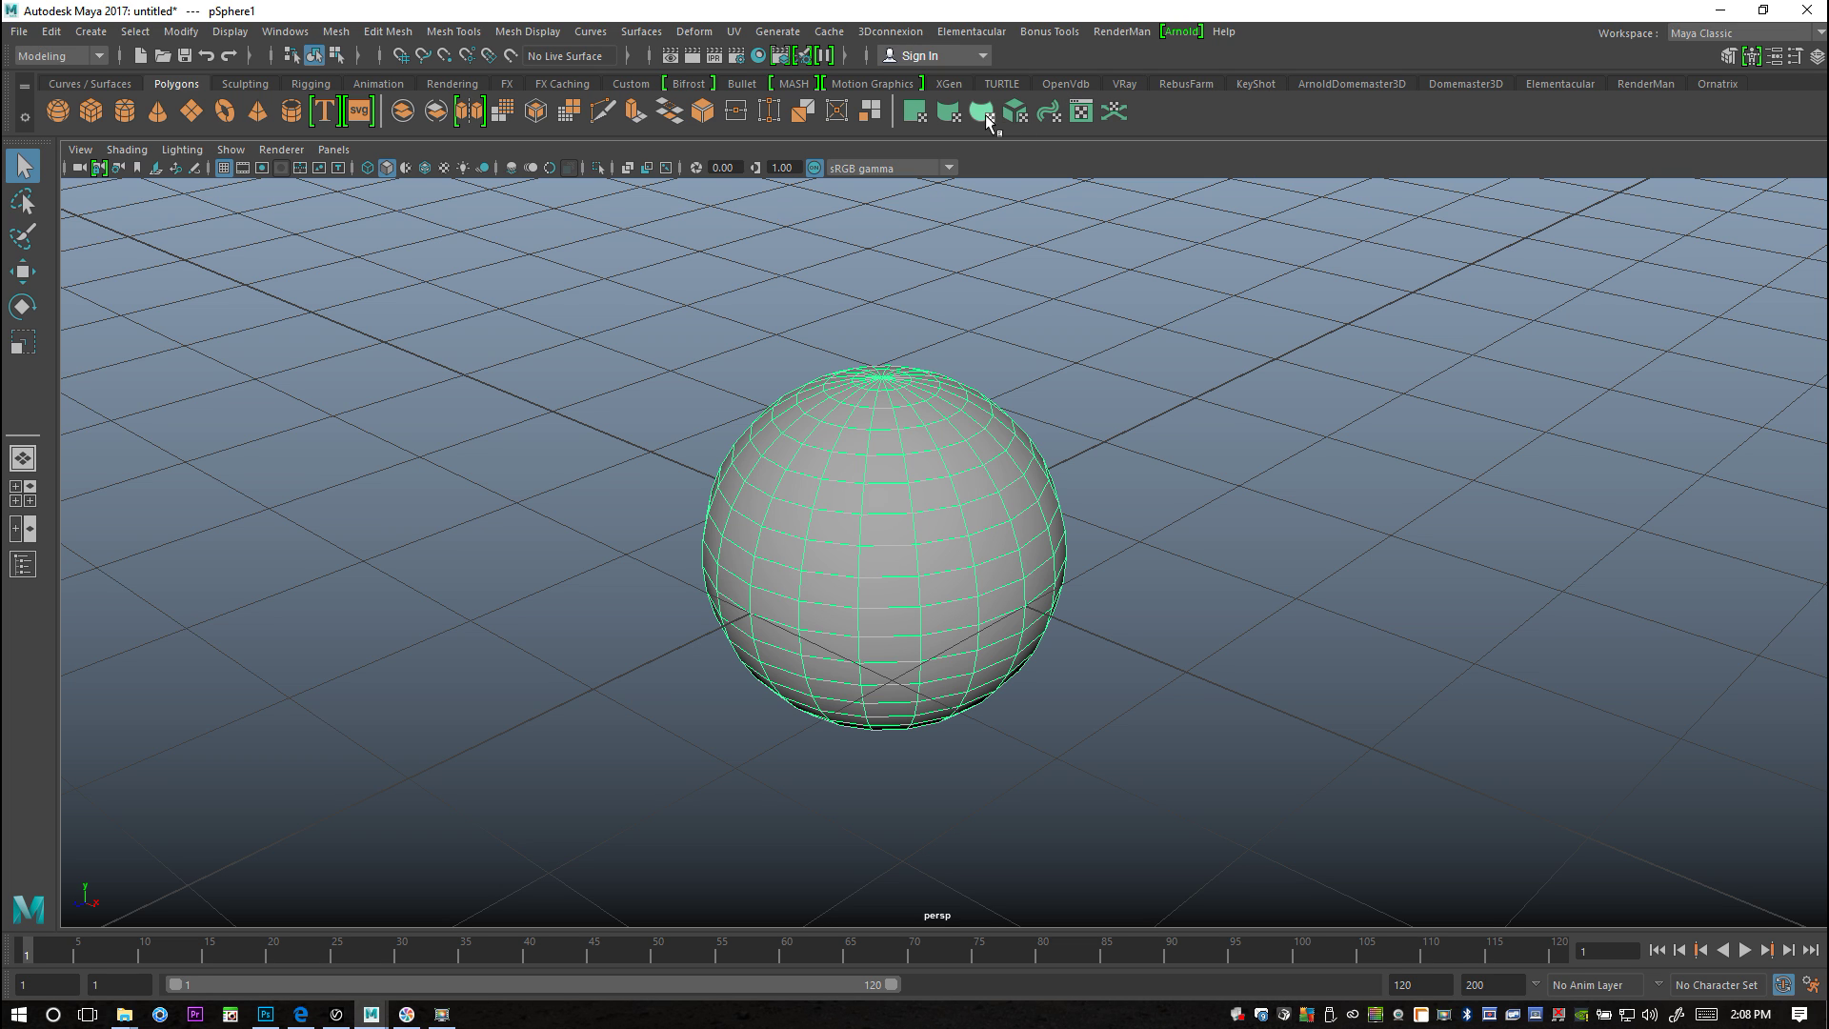
pyautogui.click(1714, 84)
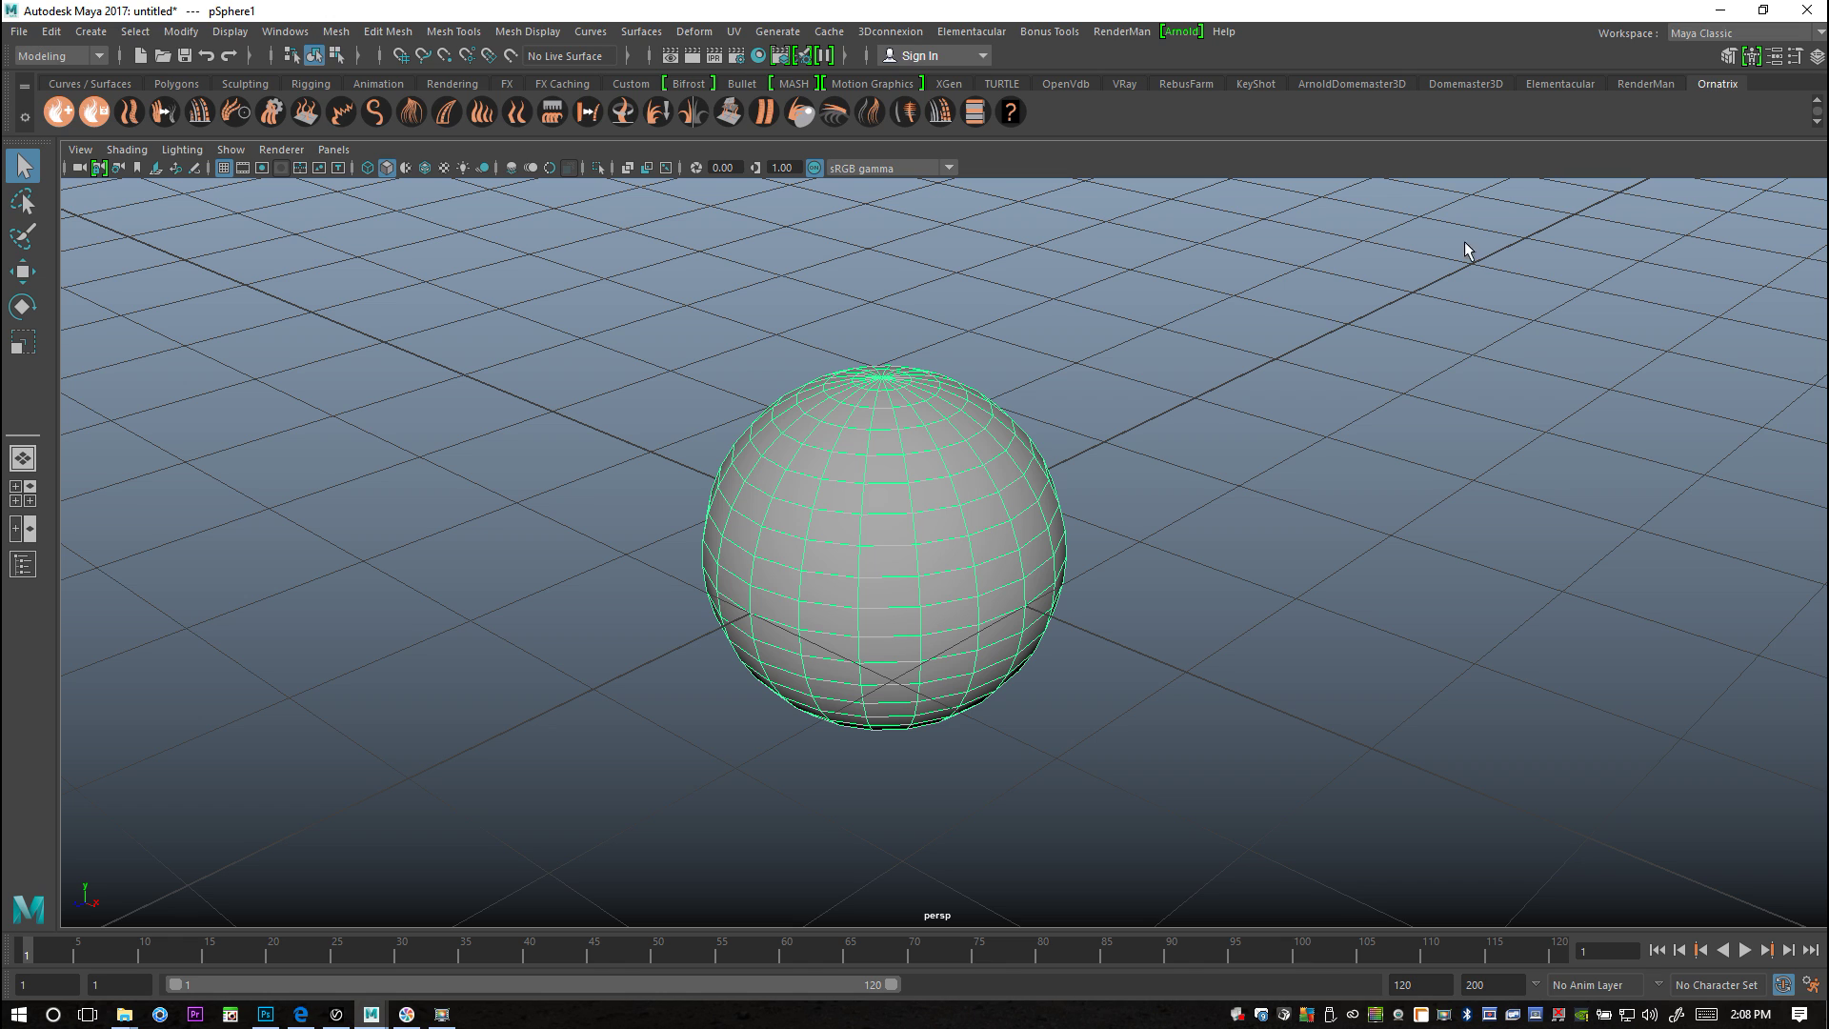
pyautogui.click(291, 34)
pyautogui.moveTo(493, 212)
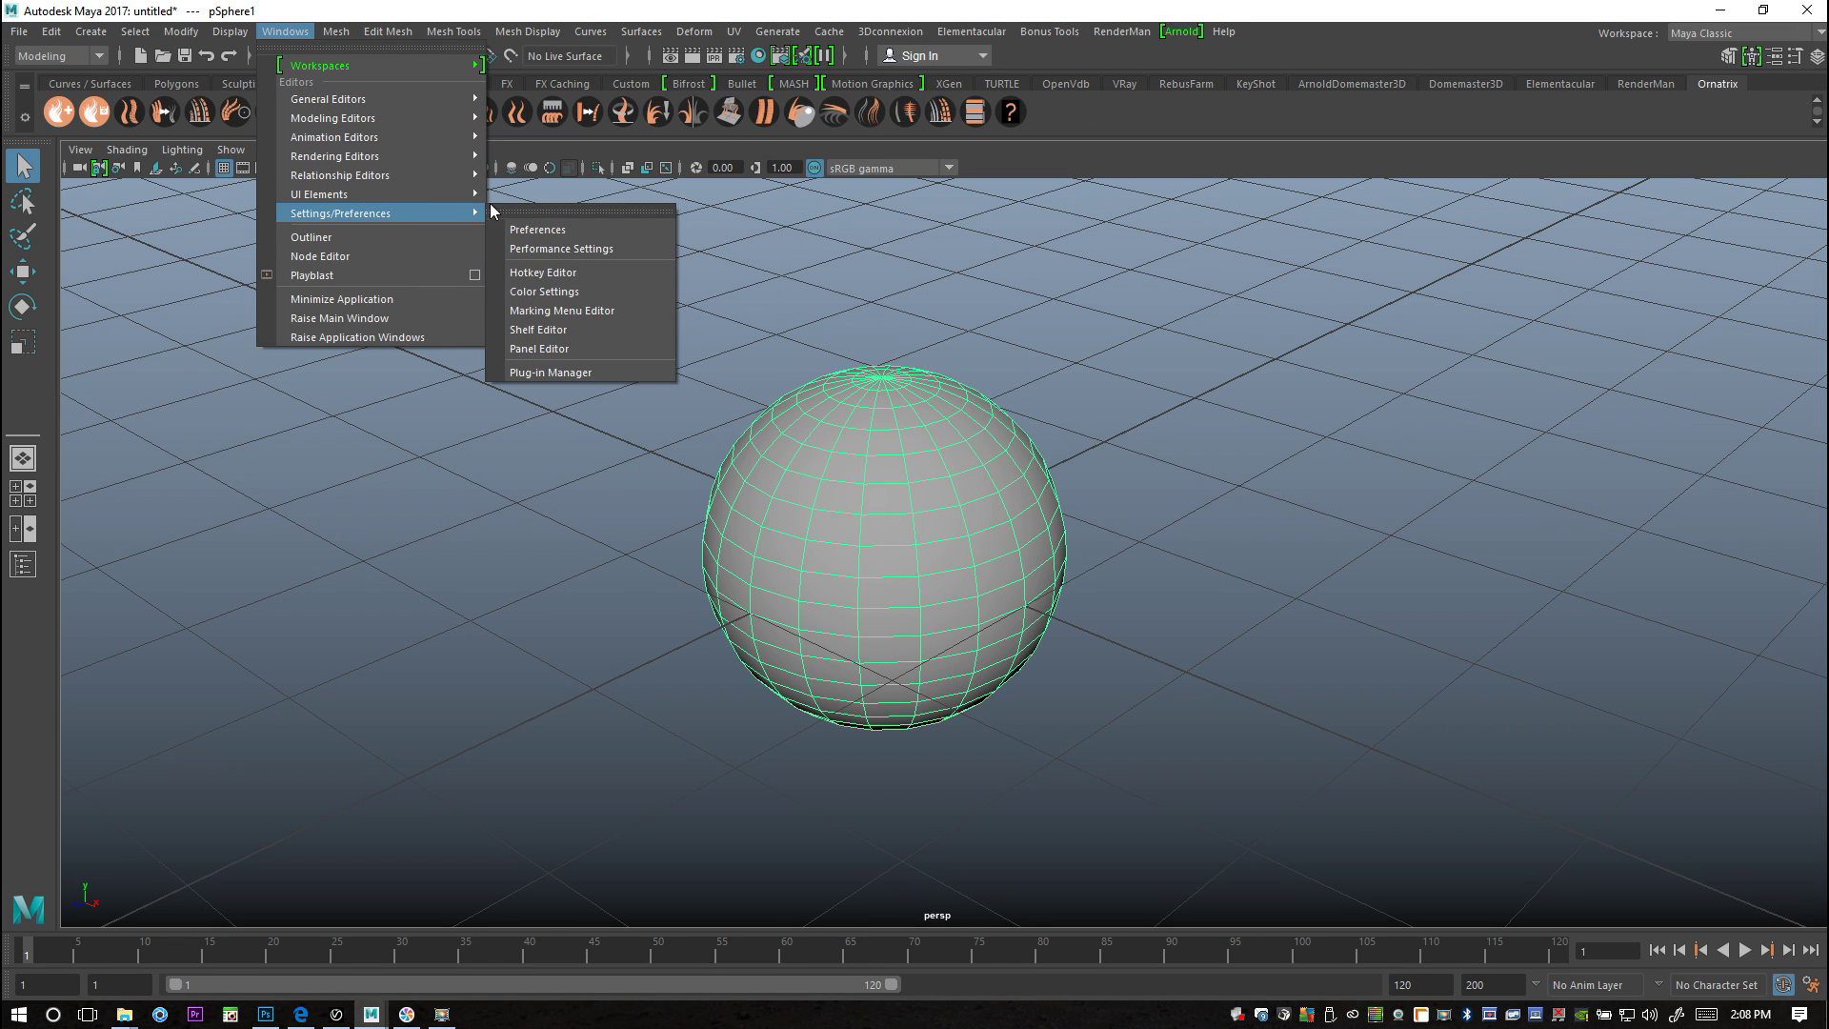
pyautogui.click(608, 373)
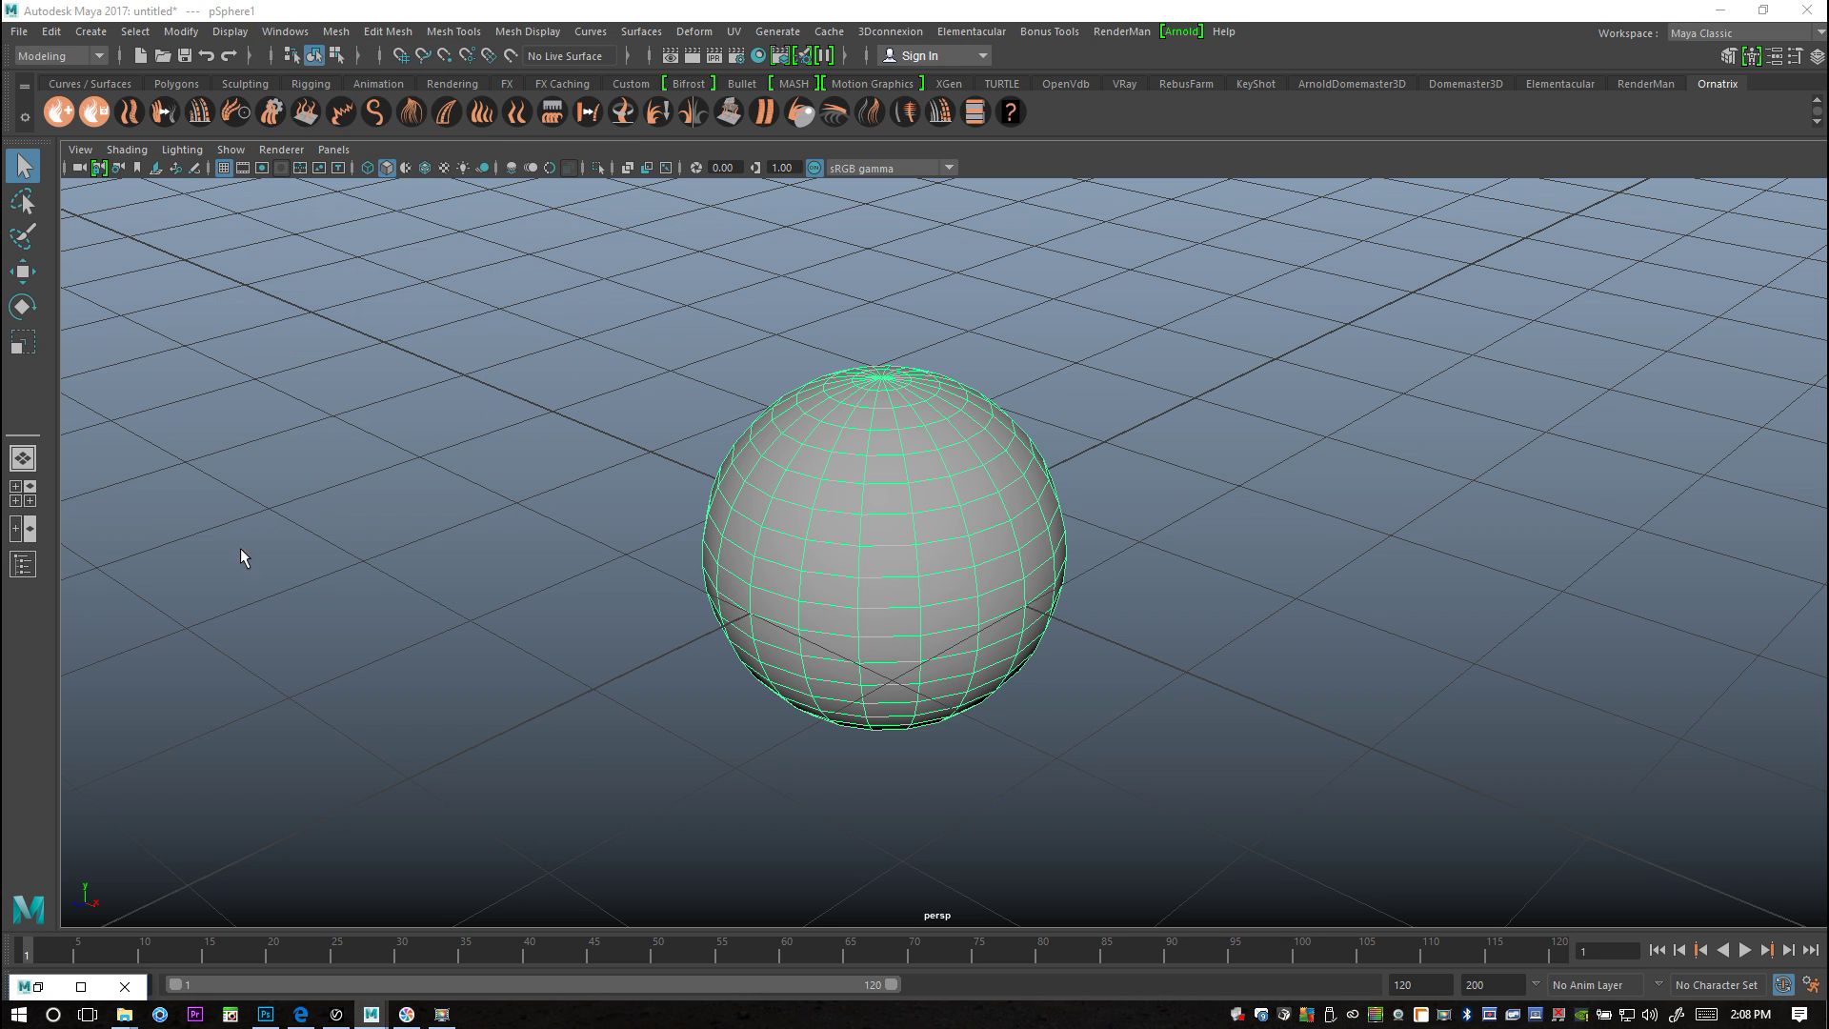
pyautogui.click(80, 988)
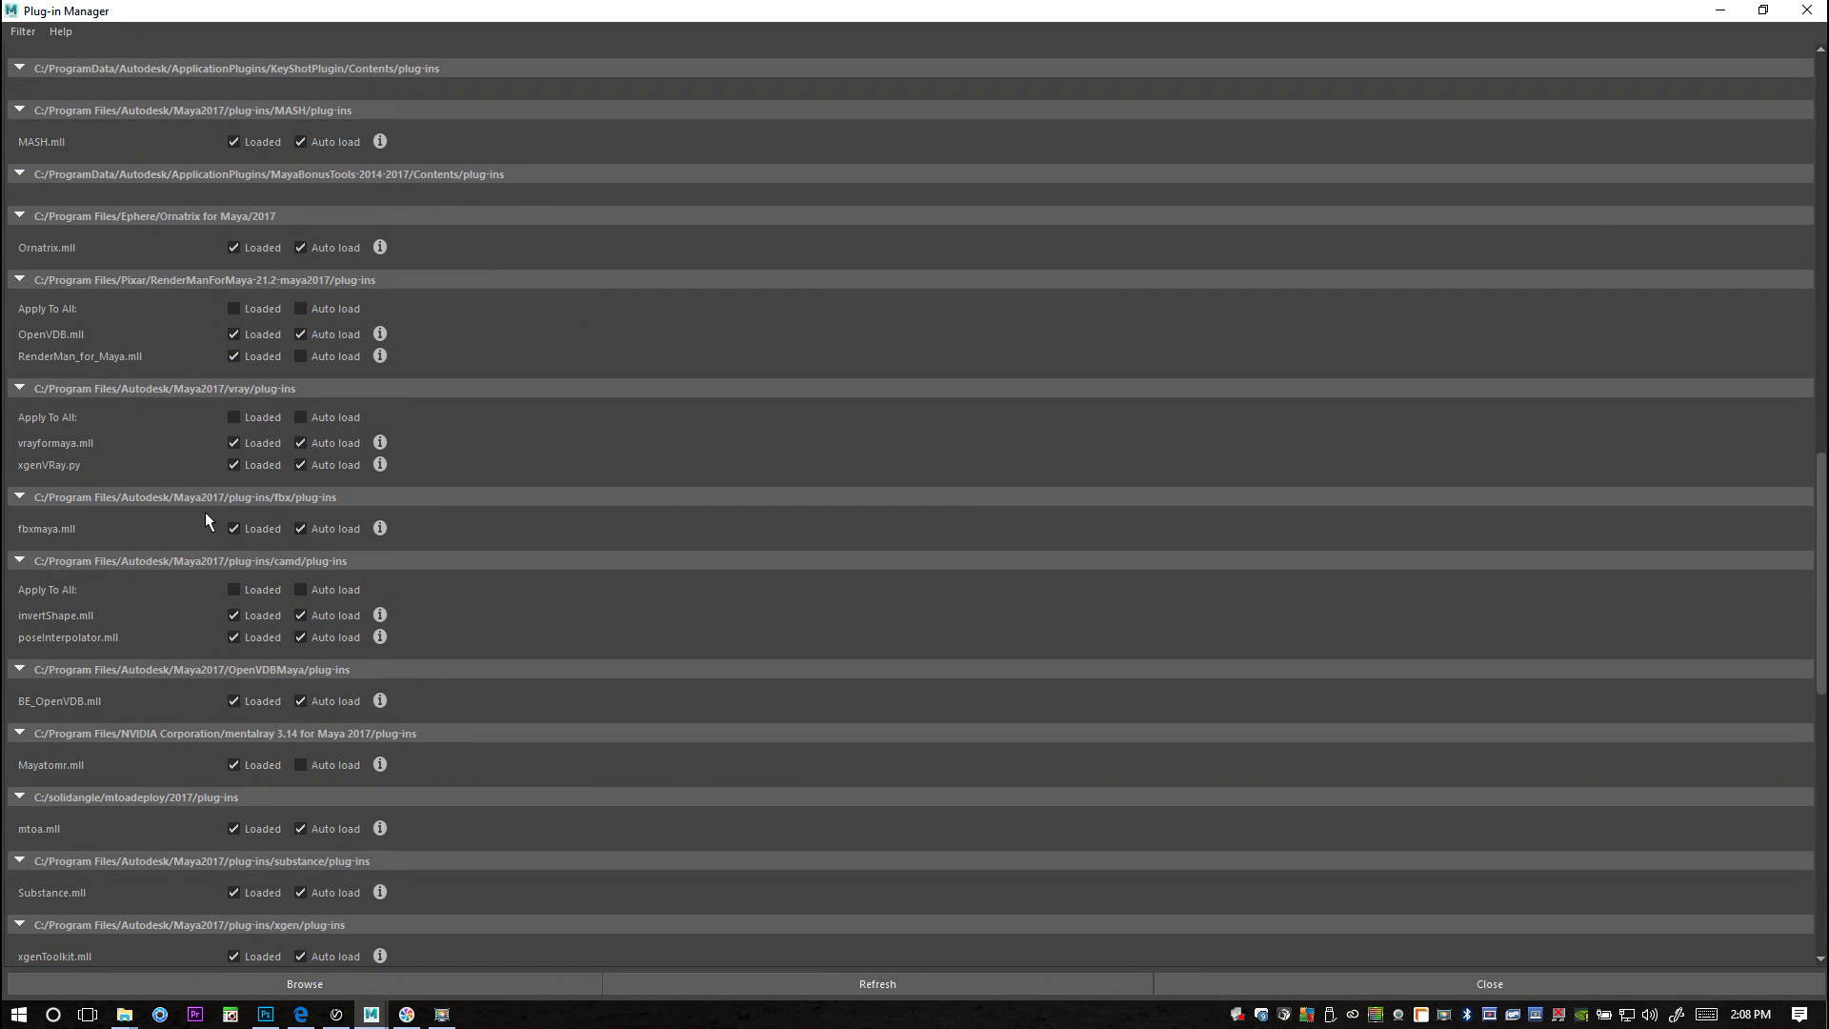
pyautogui.scroll(-3, 219, 638)
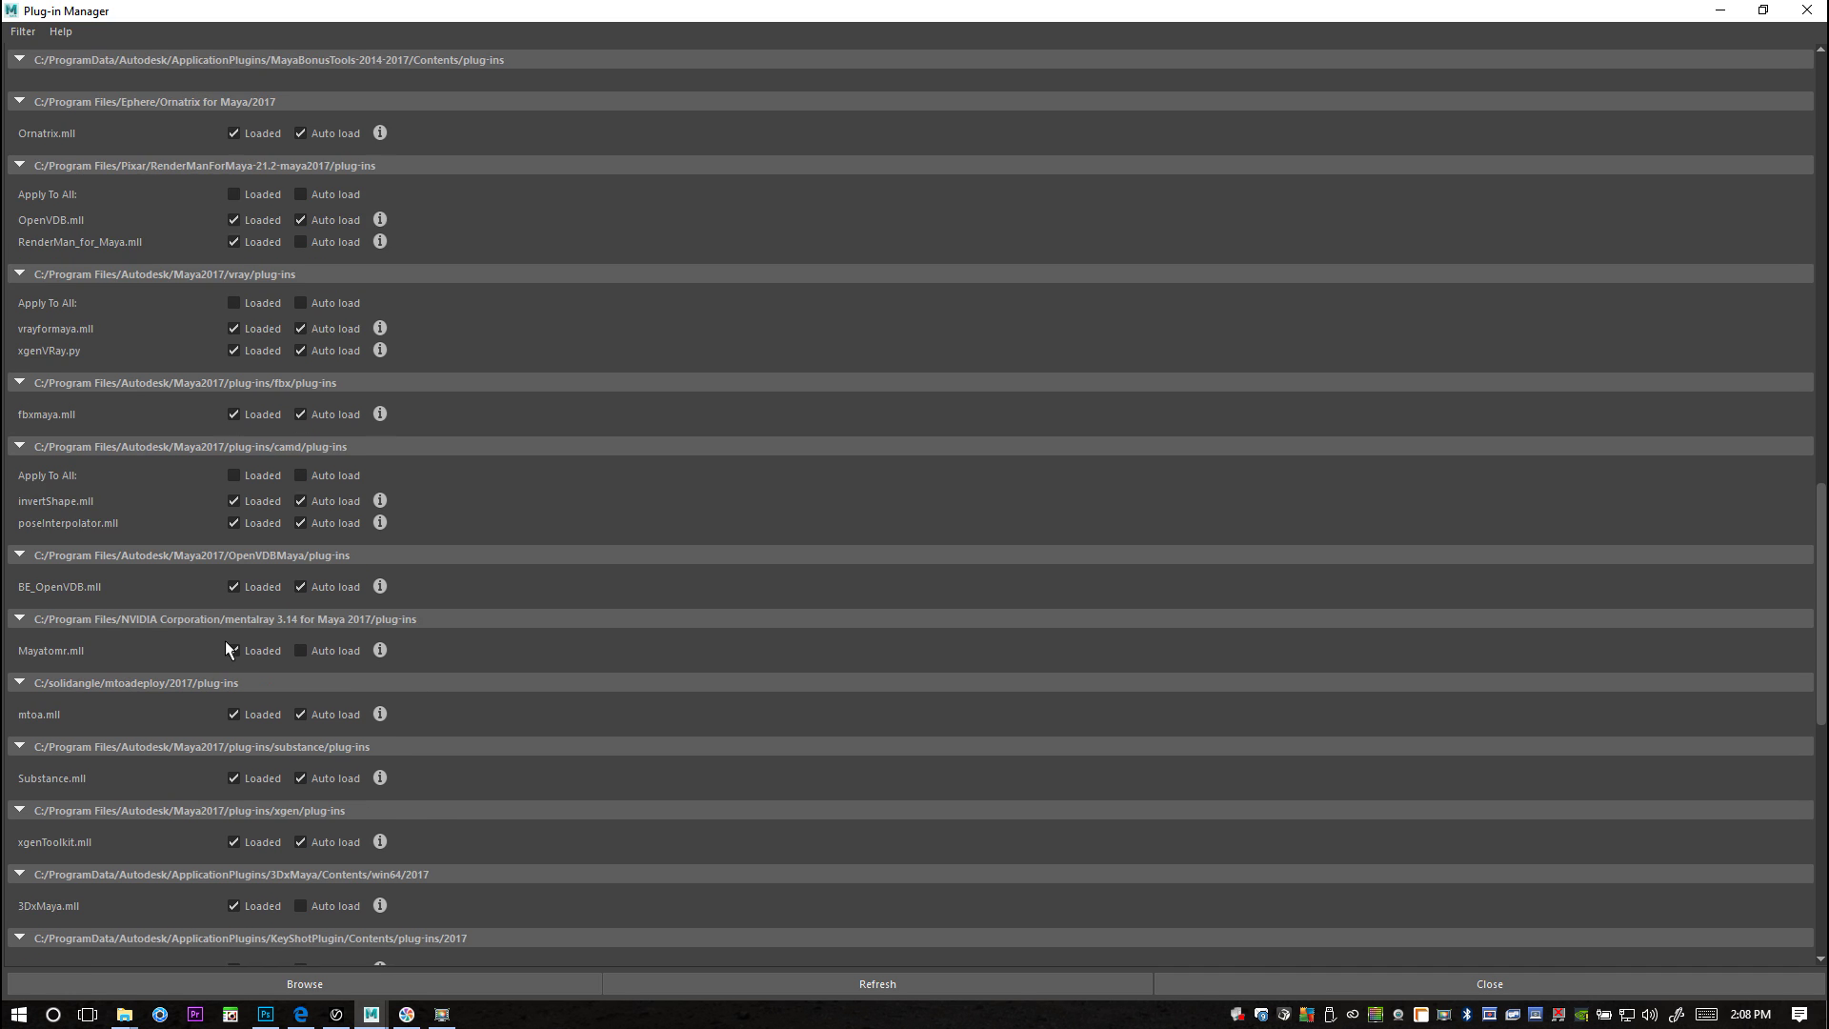
pyautogui.scroll(6, 168, 615)
pyautogui.scroll(4, 143, 550)
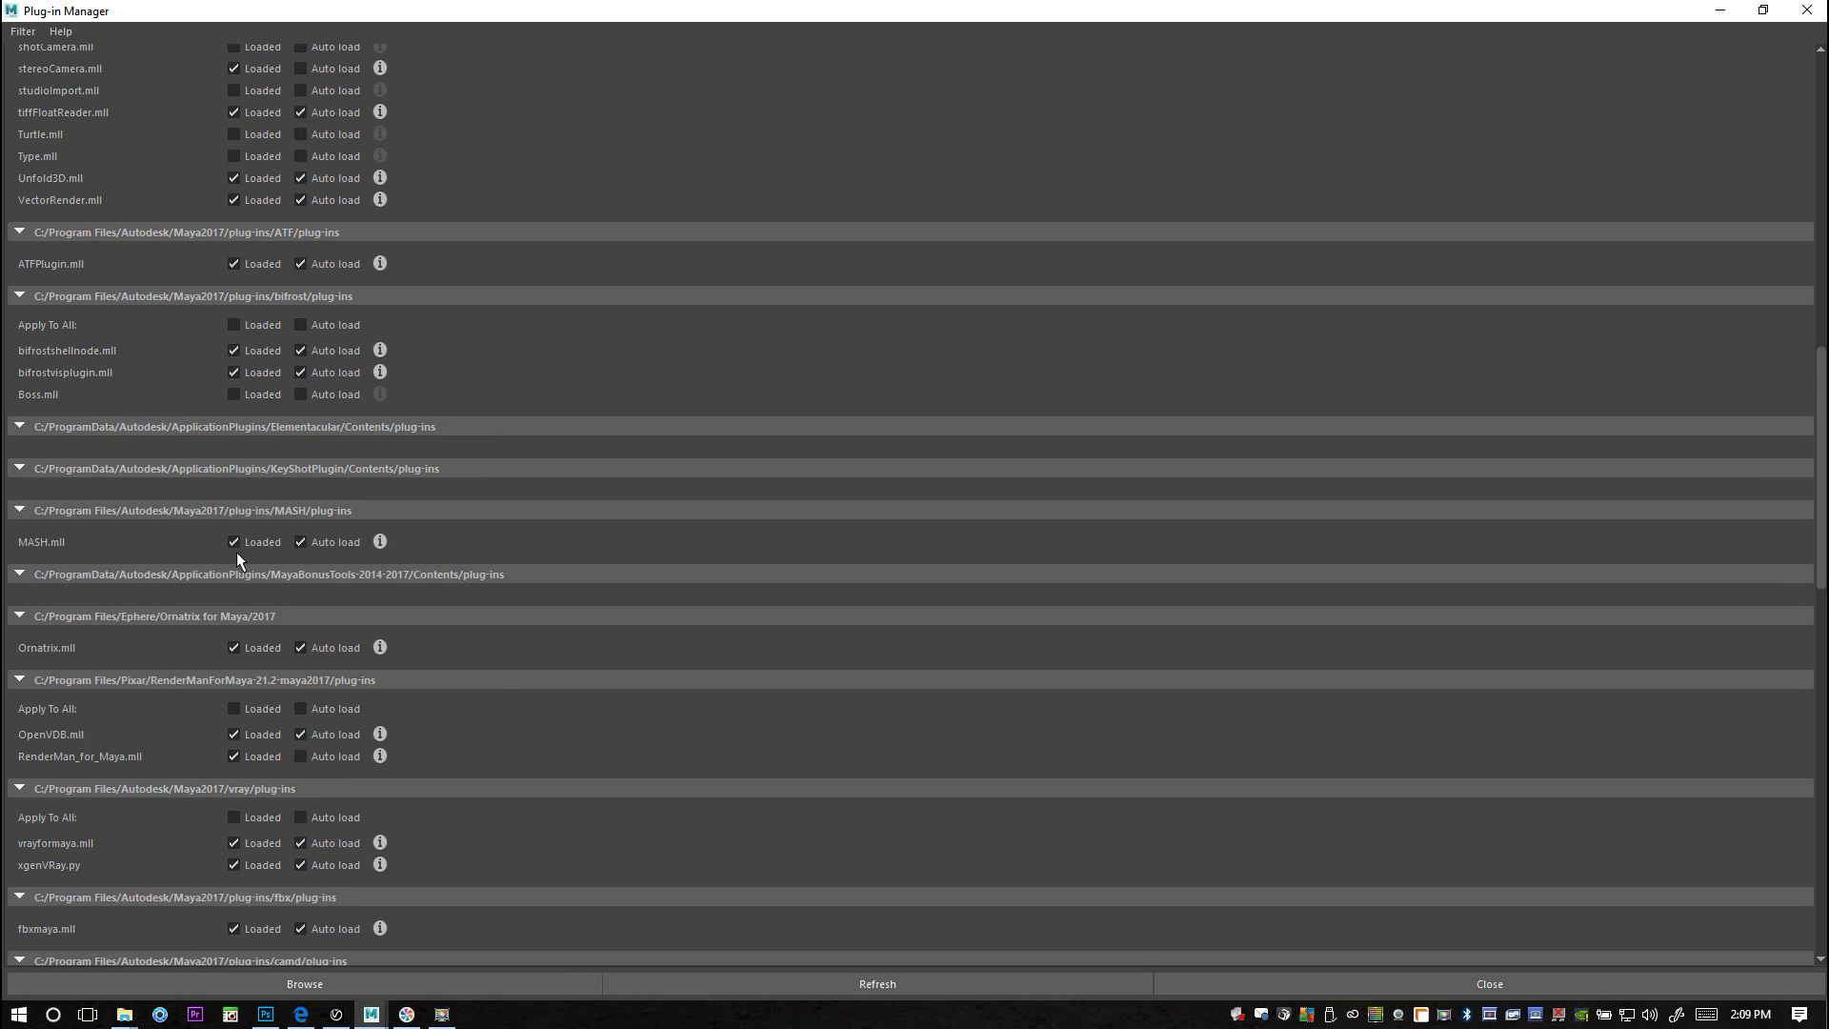
pyautogui.scroll(20, 237, 555)
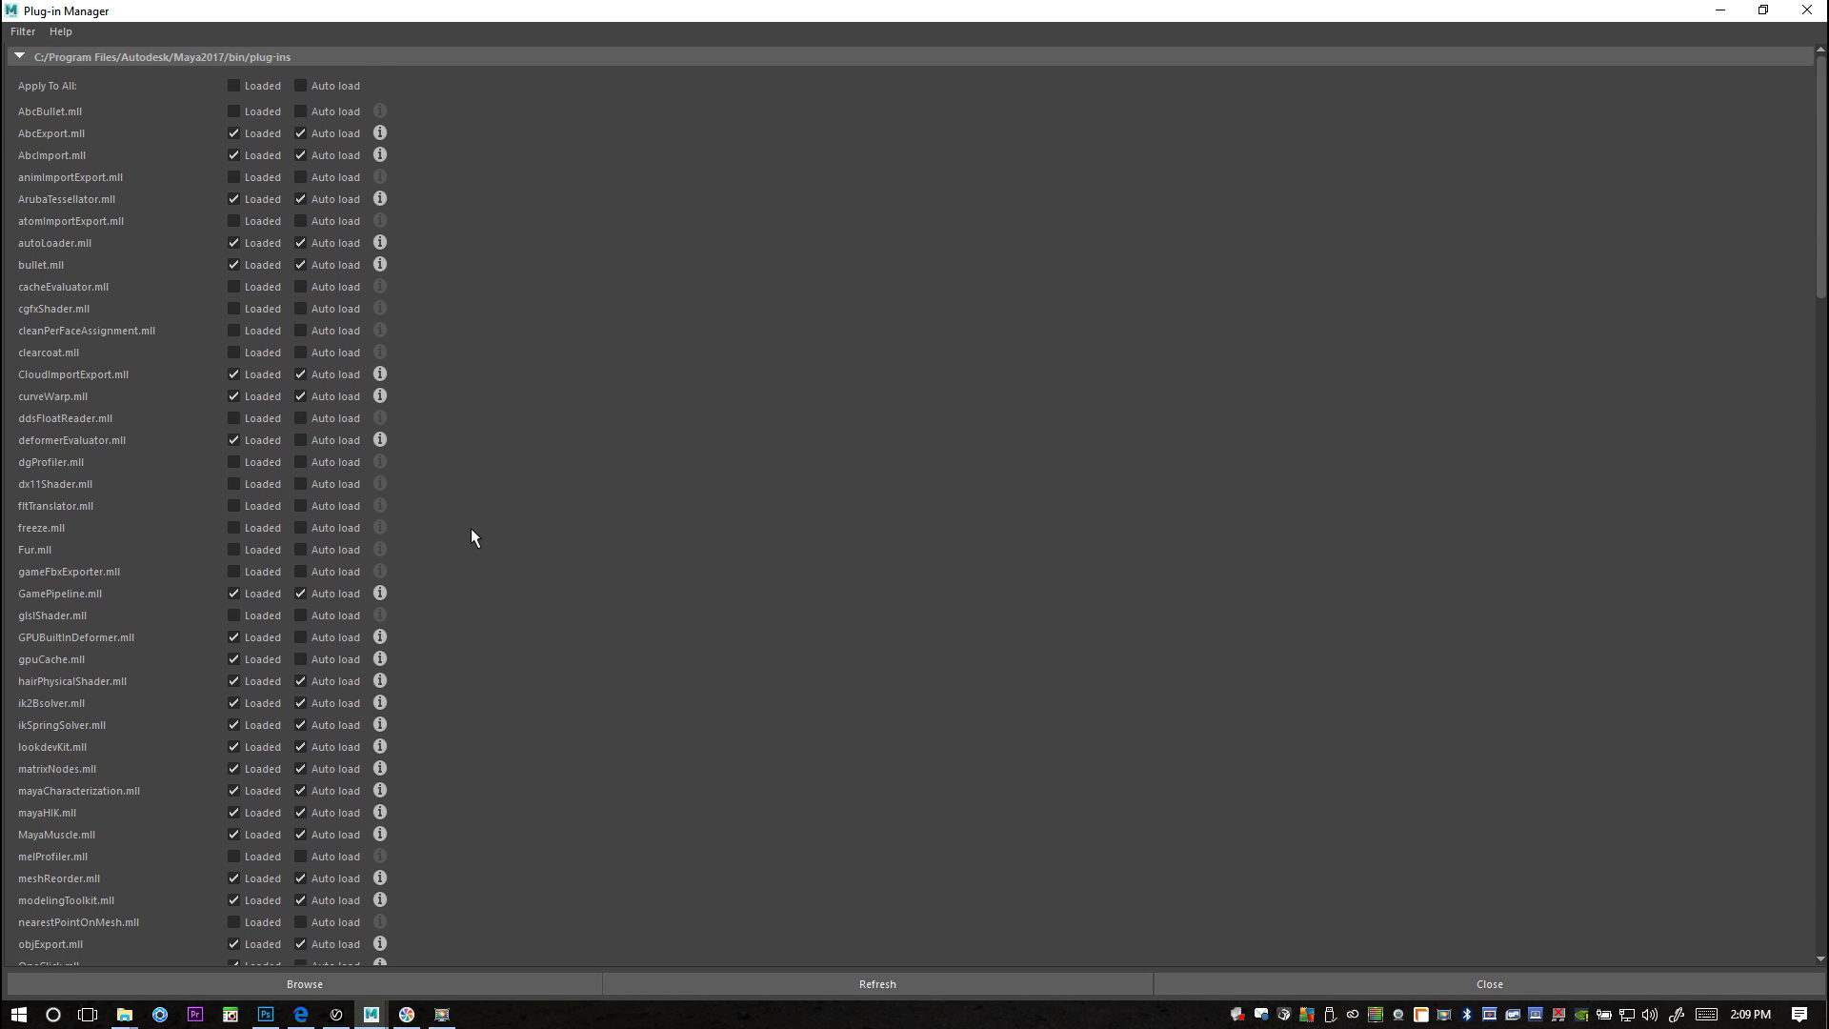
pyautogui.scroll(-16, 473, 536)
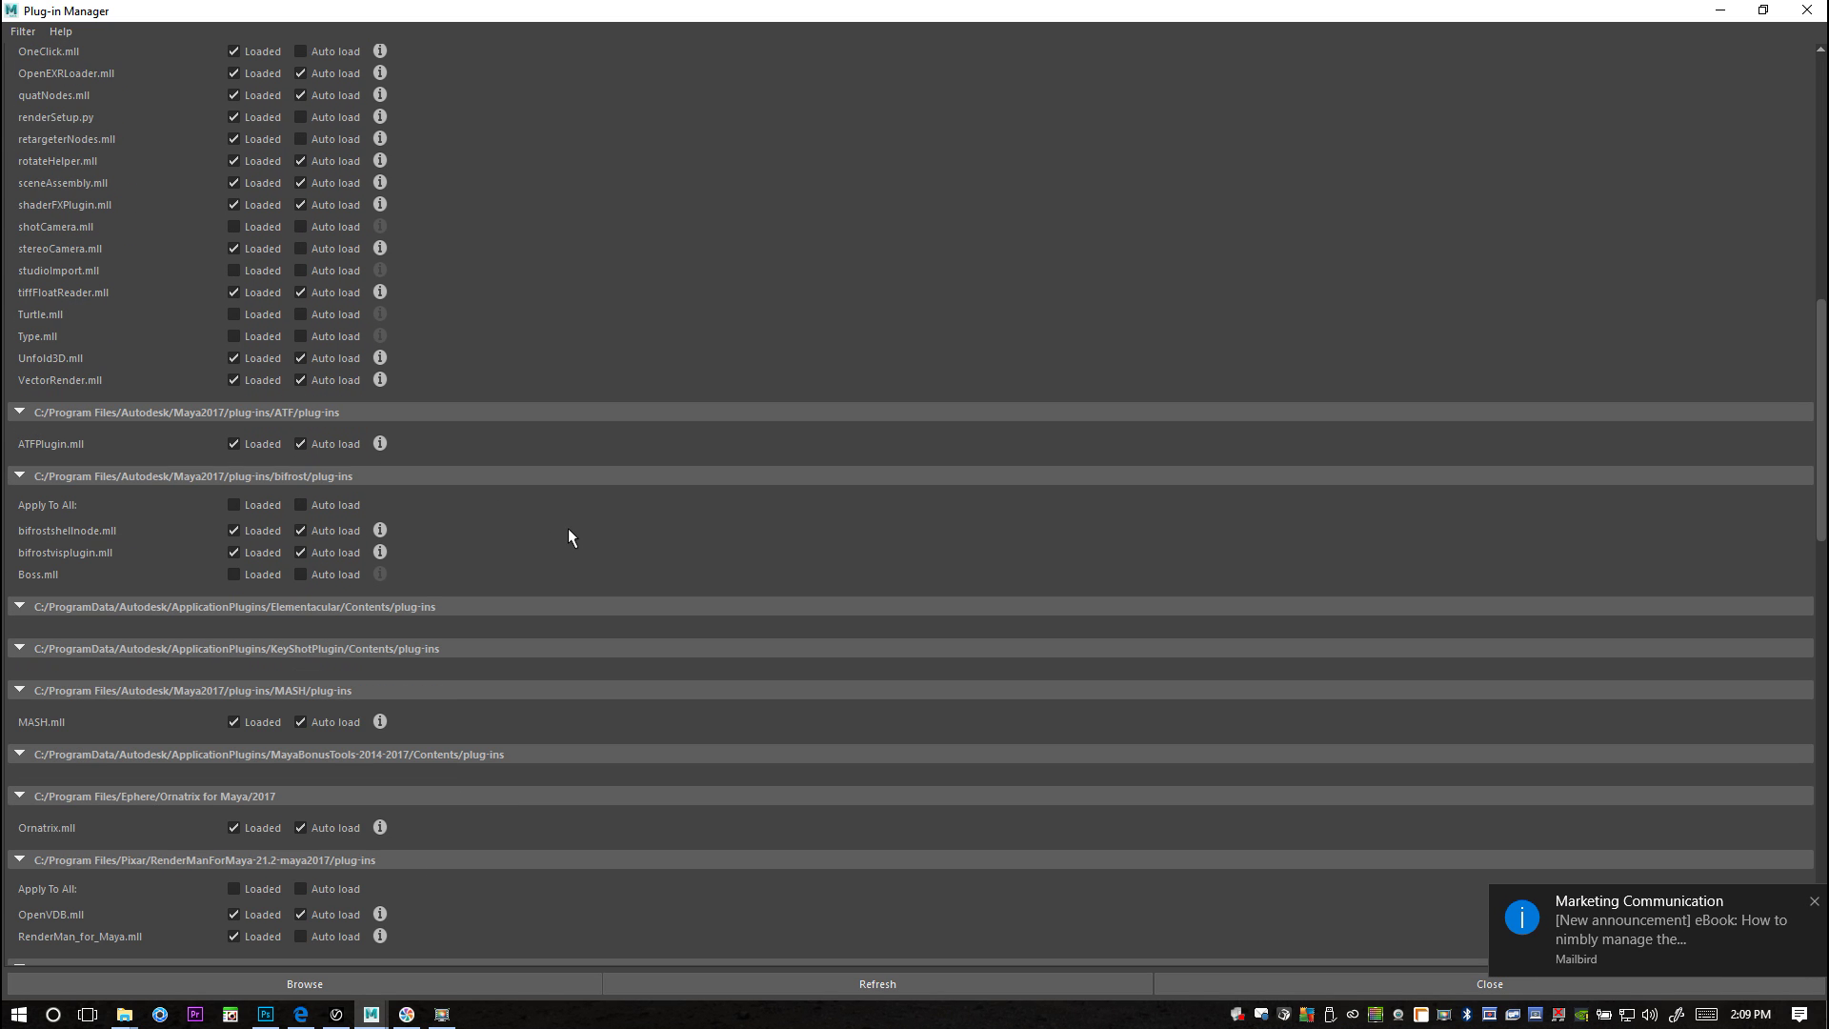
pyautogui.scroll(-2, 533, 510)
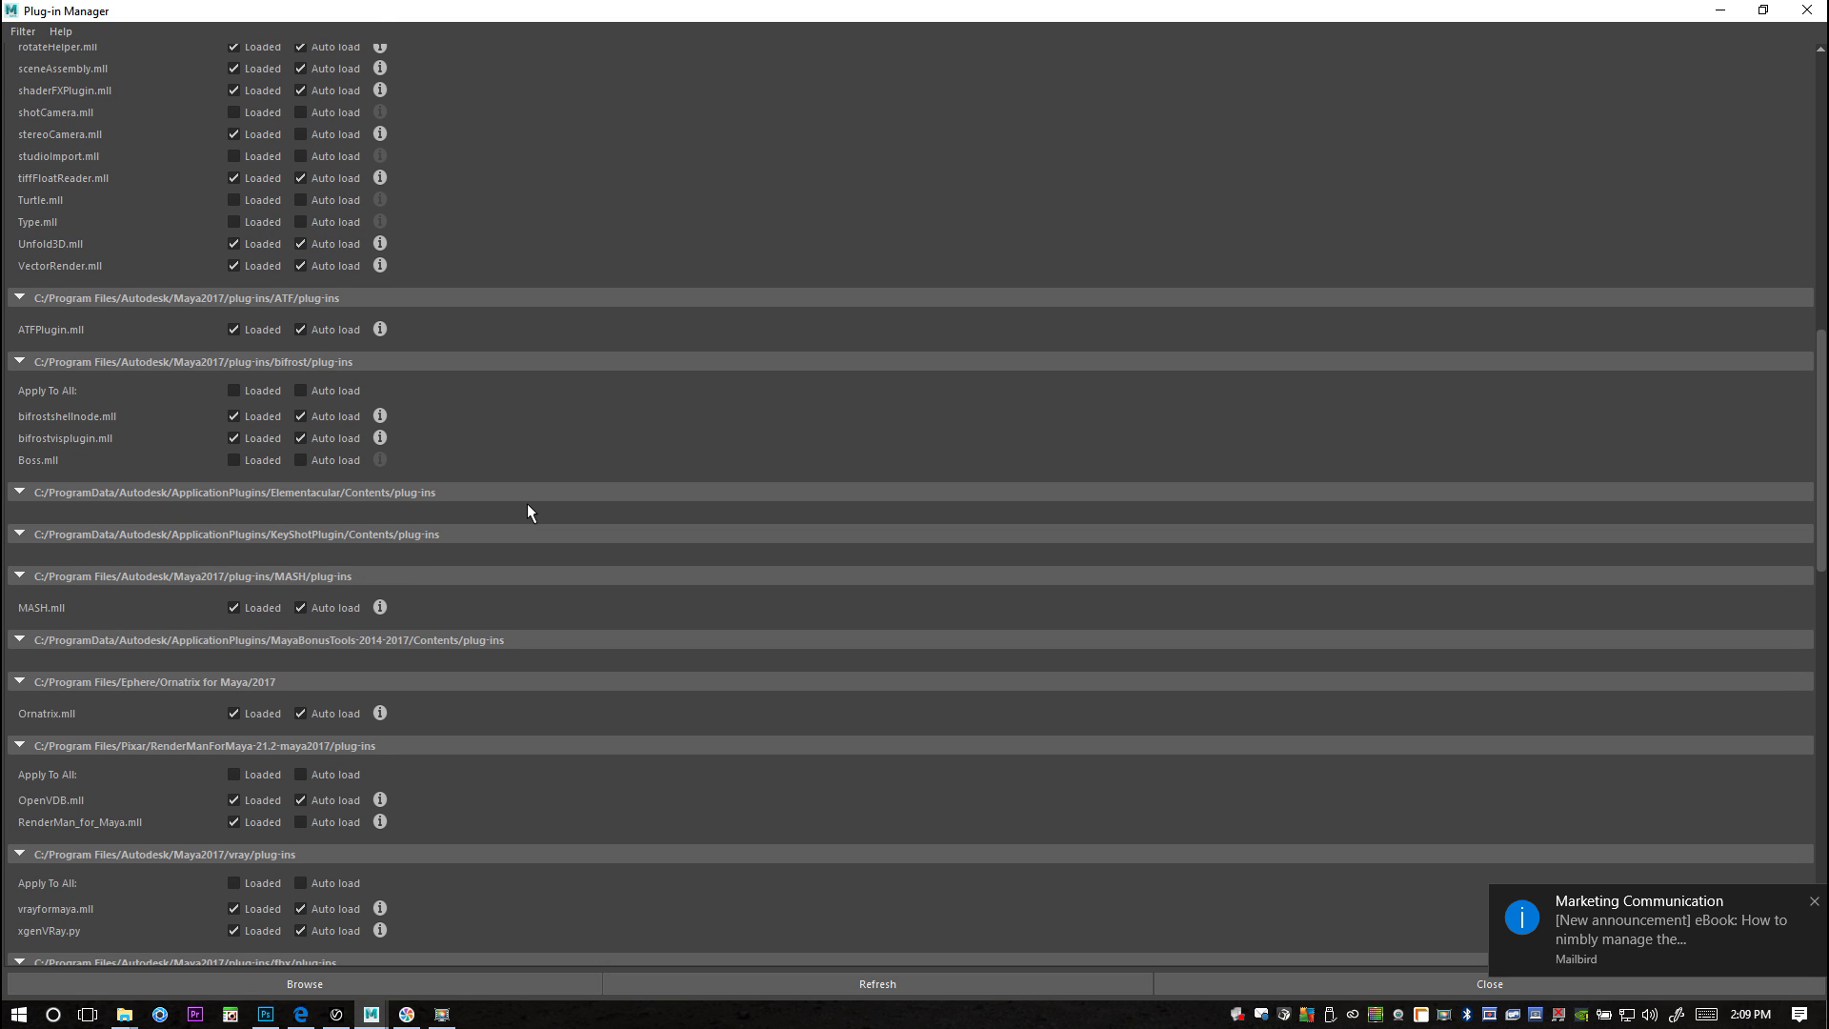
pyautogui.scroll(-1, 530, 512)
pyautogui.scroll(-2, 531, 514)
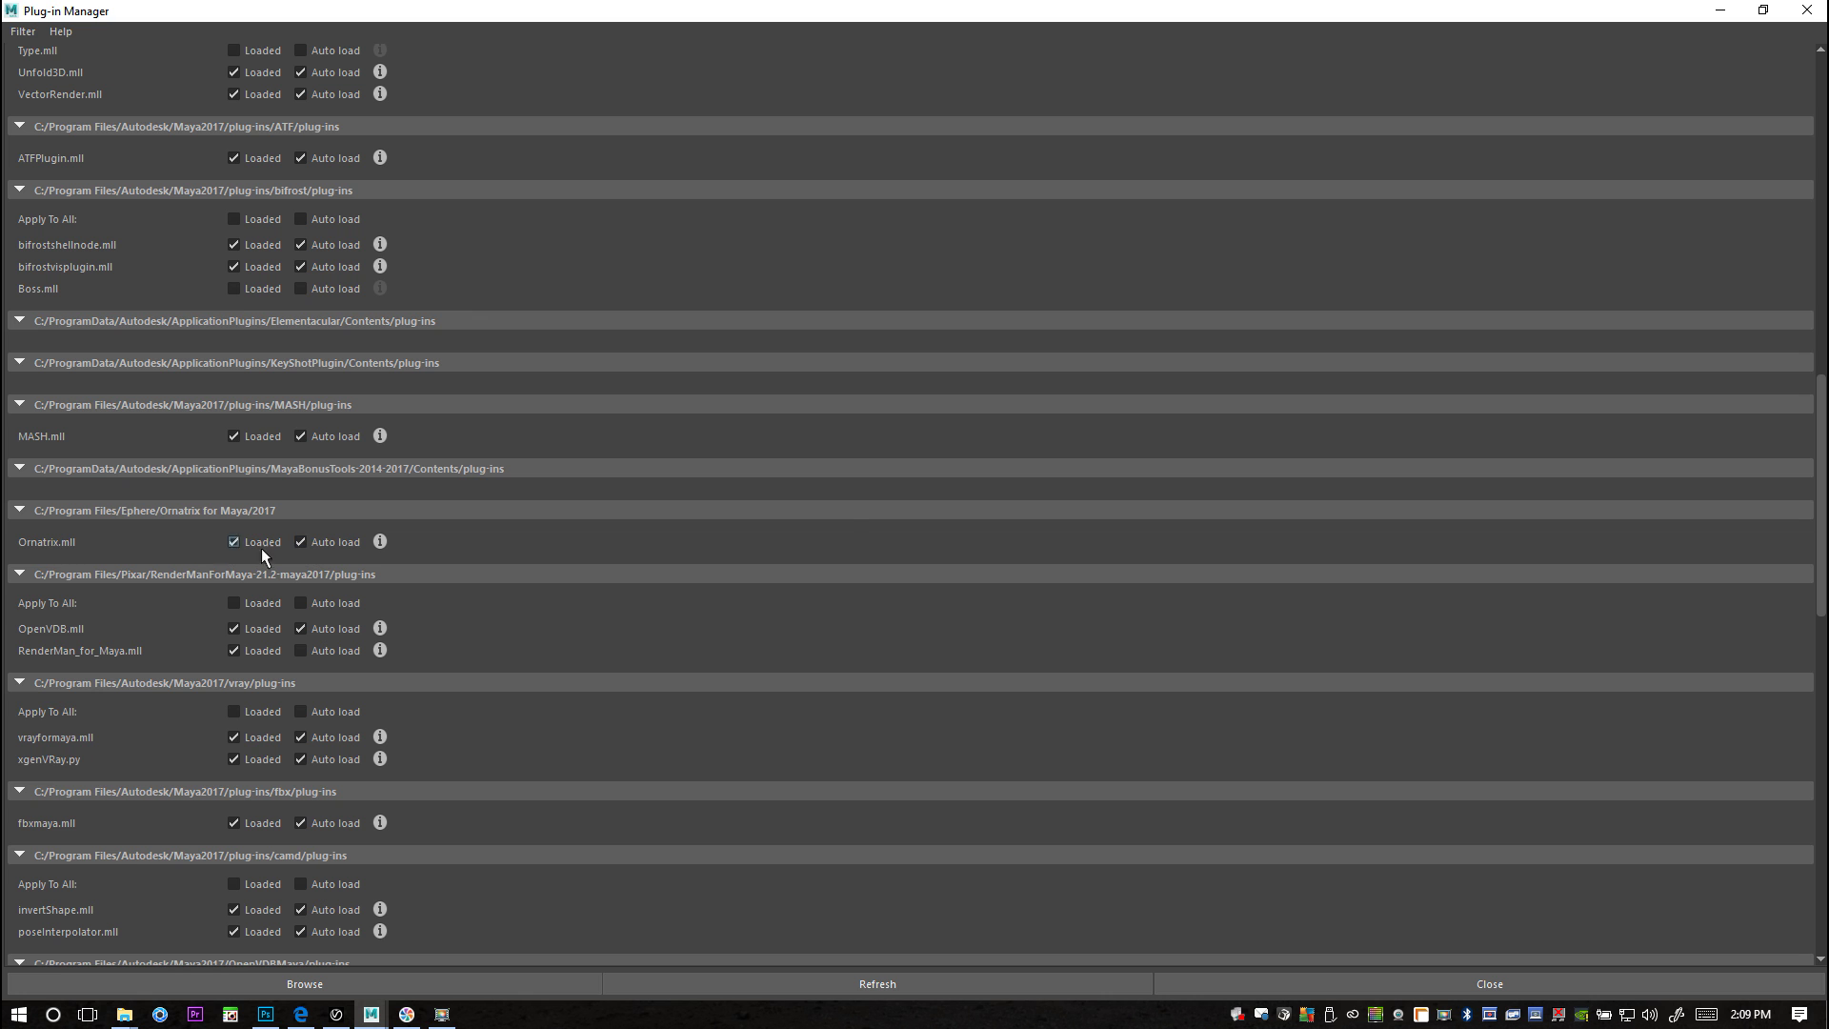
pyautogui.click(1720, 12)
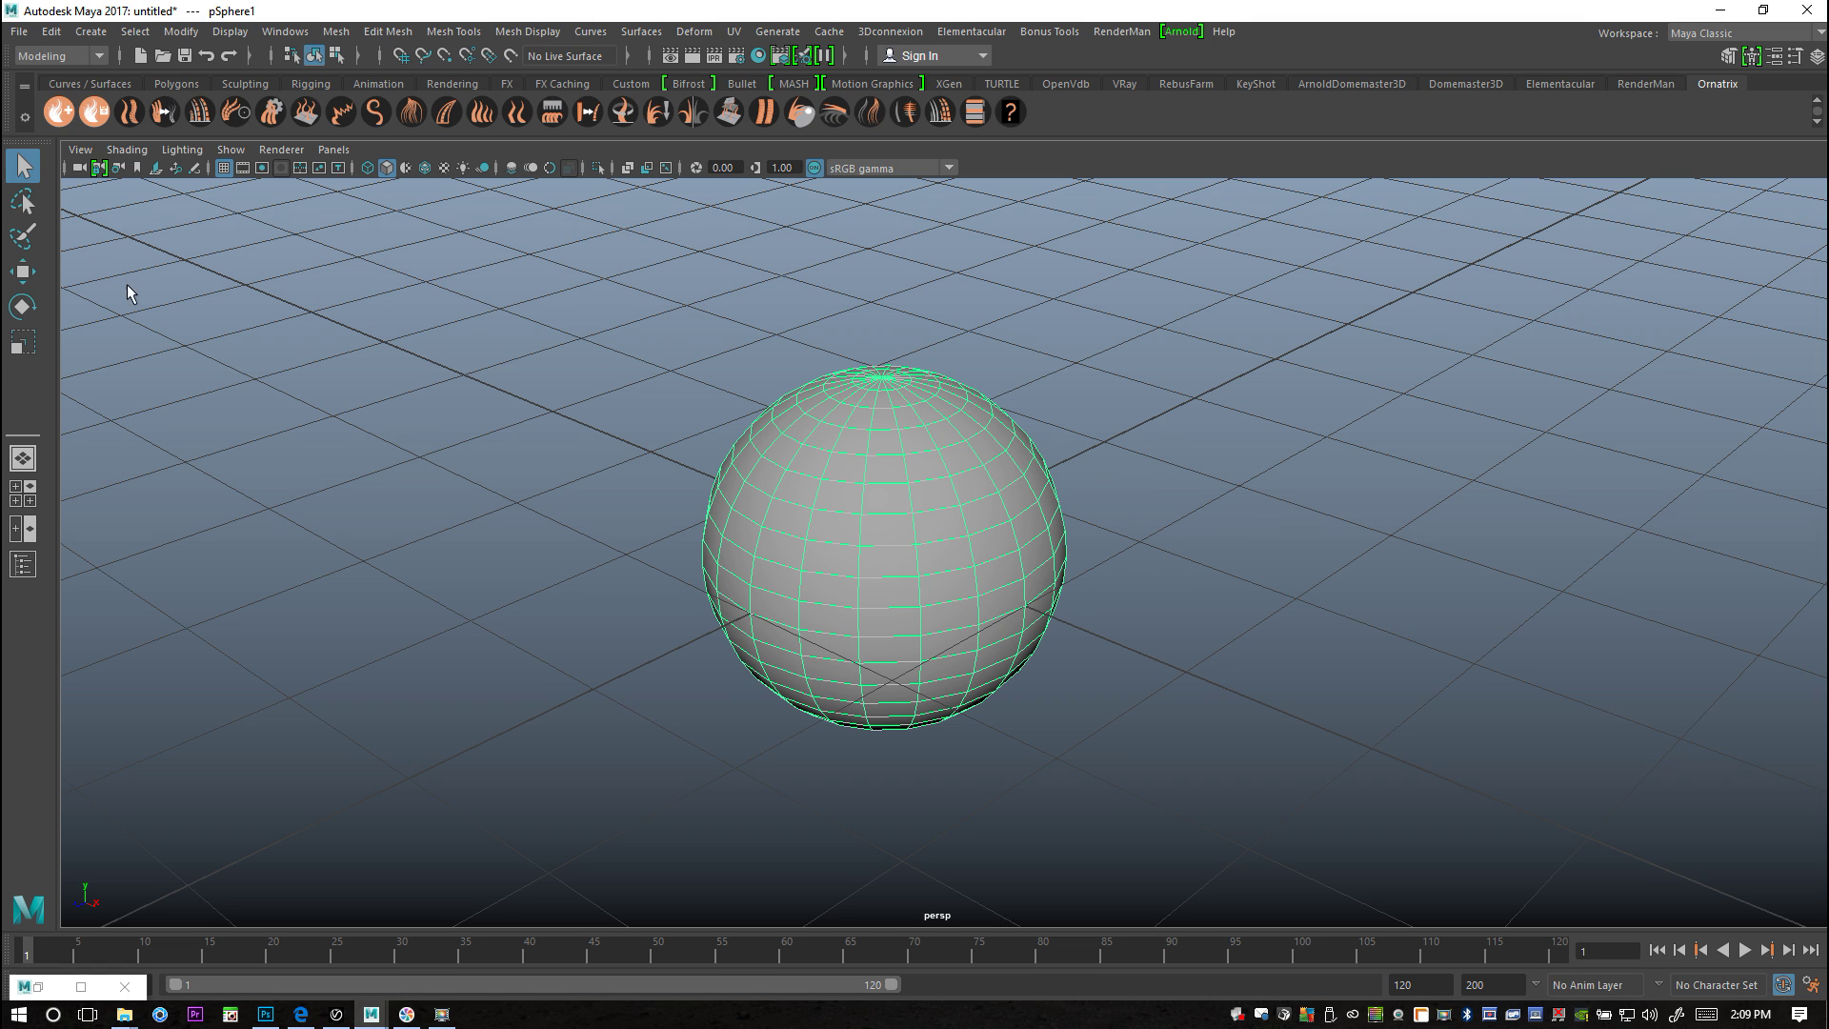
# Step: Apply the Fur Ball groom preset to the sphere, creating Fur_Ball1
pyautogui.click(57, 113)
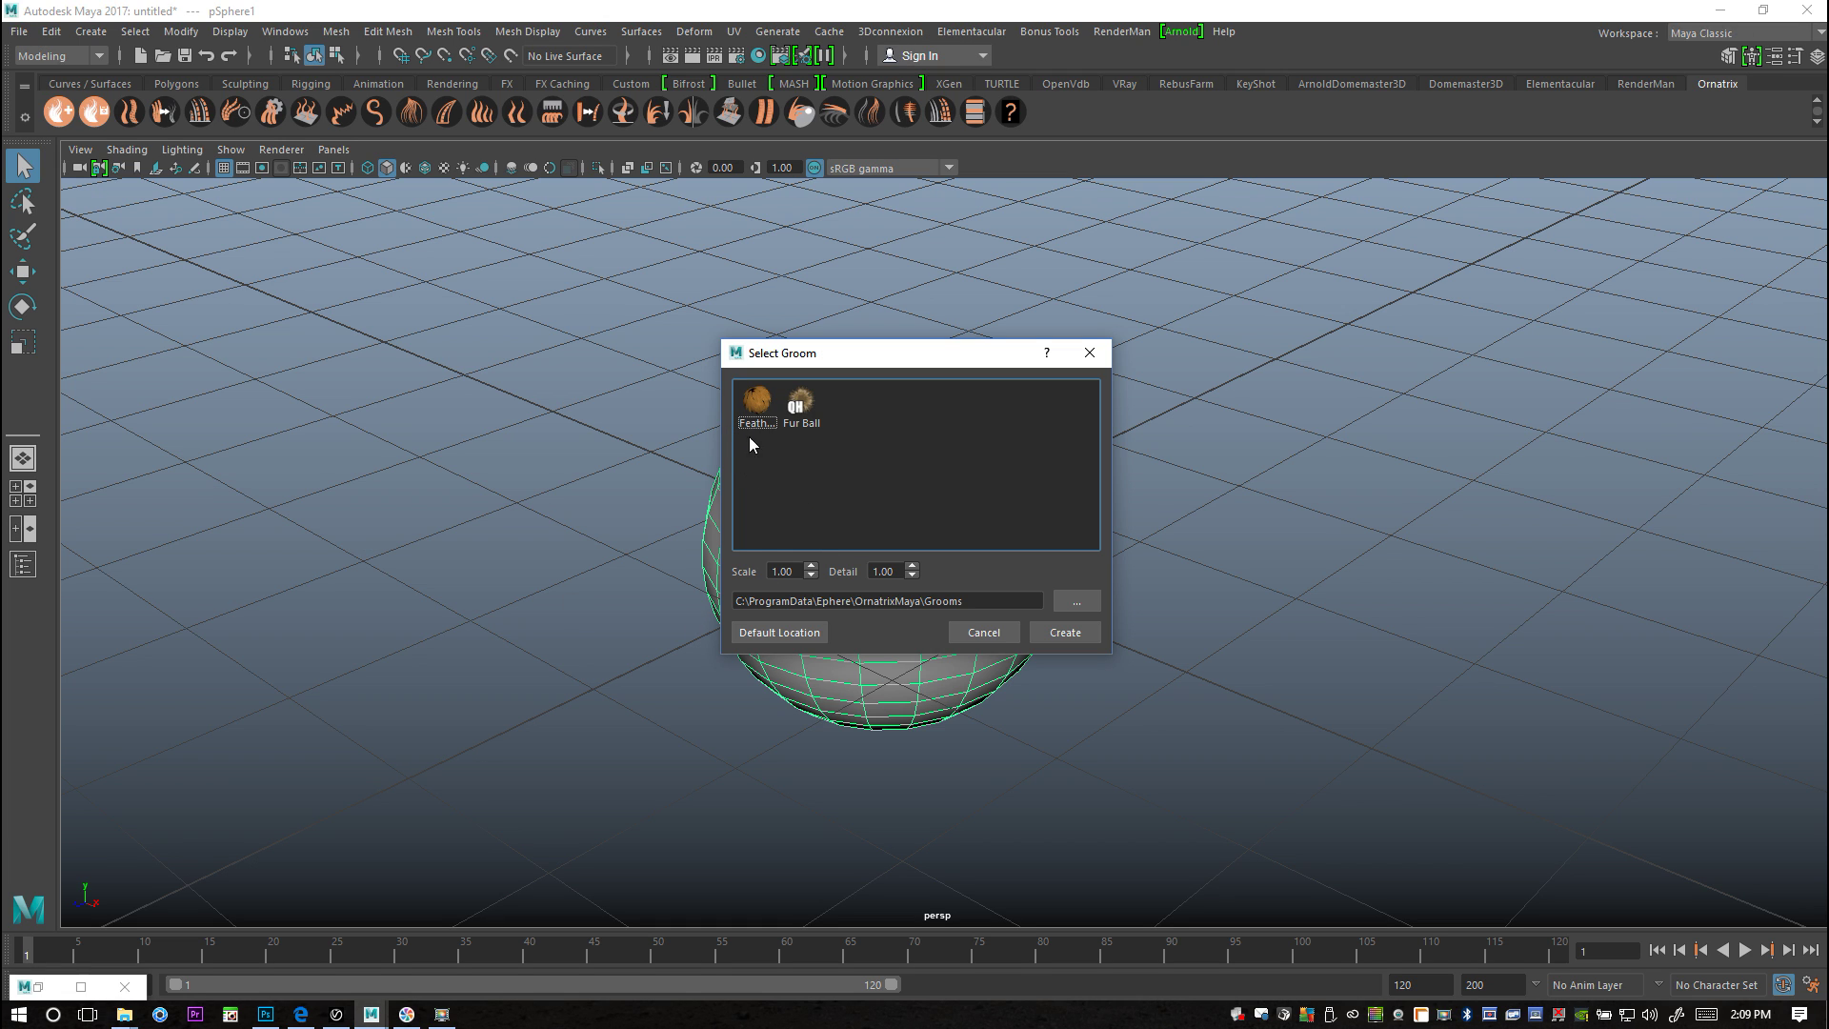
pyautogui.click(812, 401)
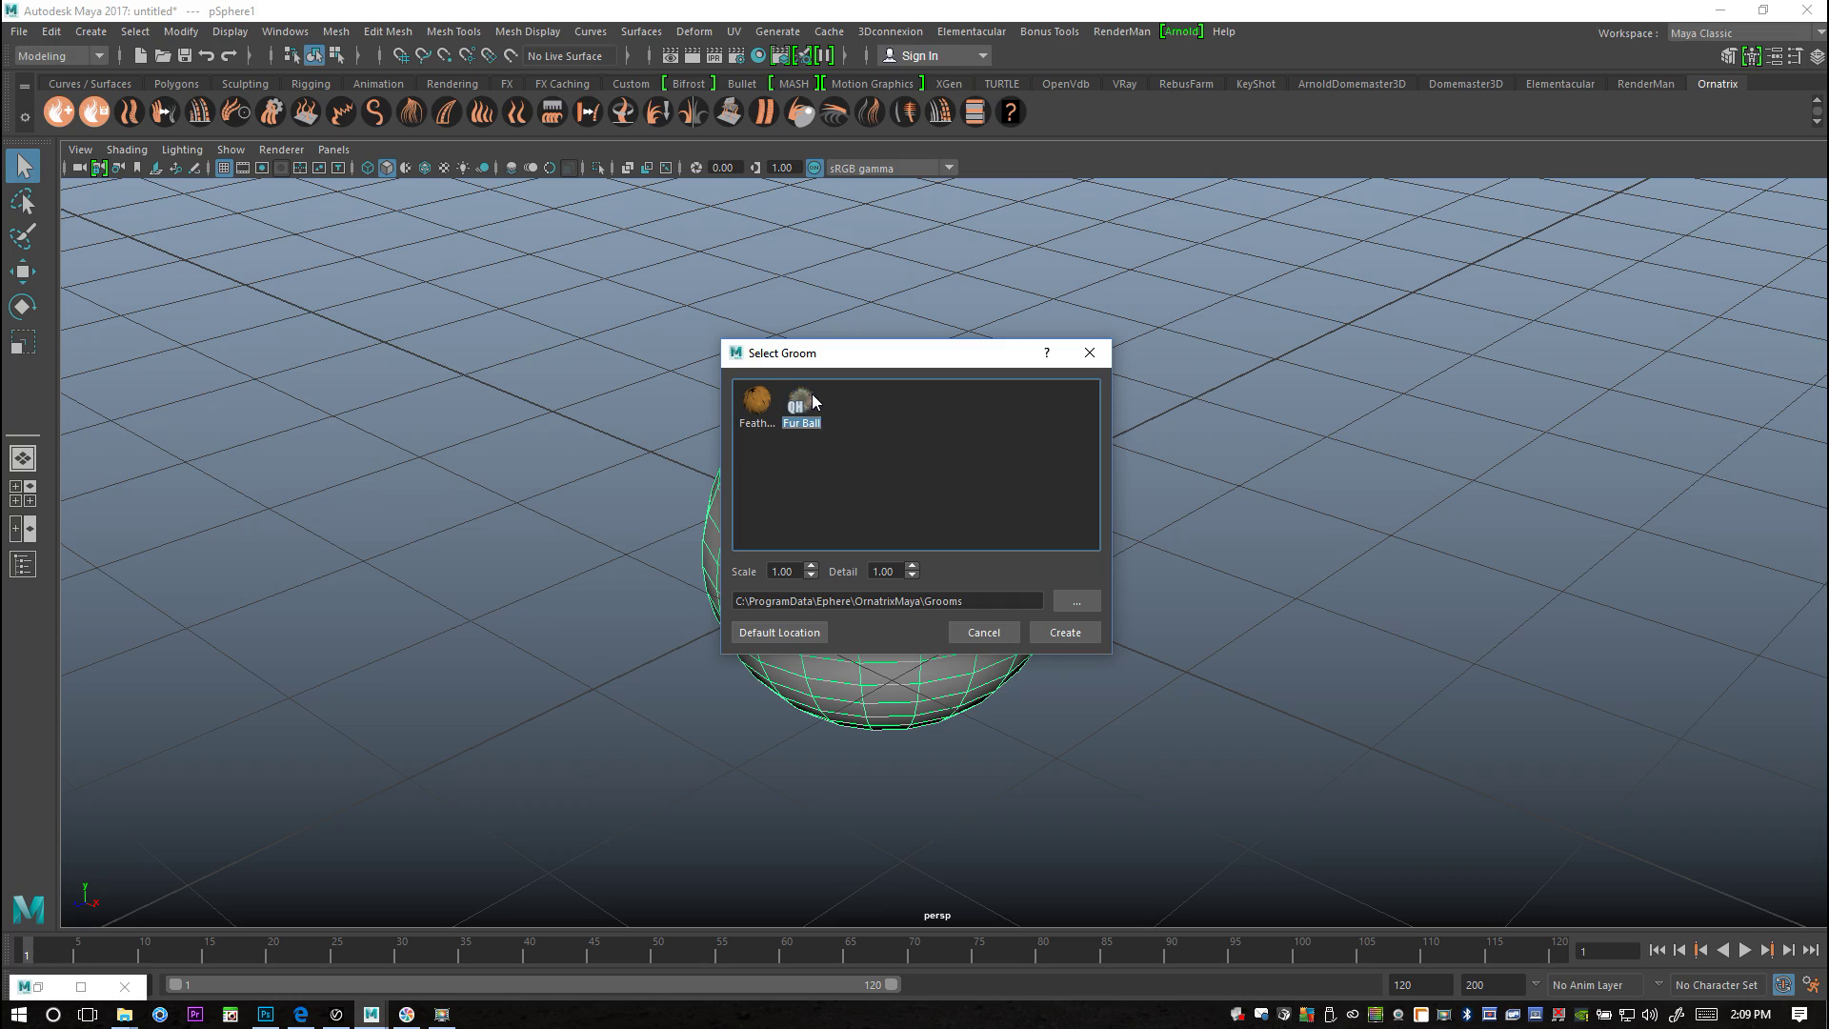
pyautogui.click(1075, 632)
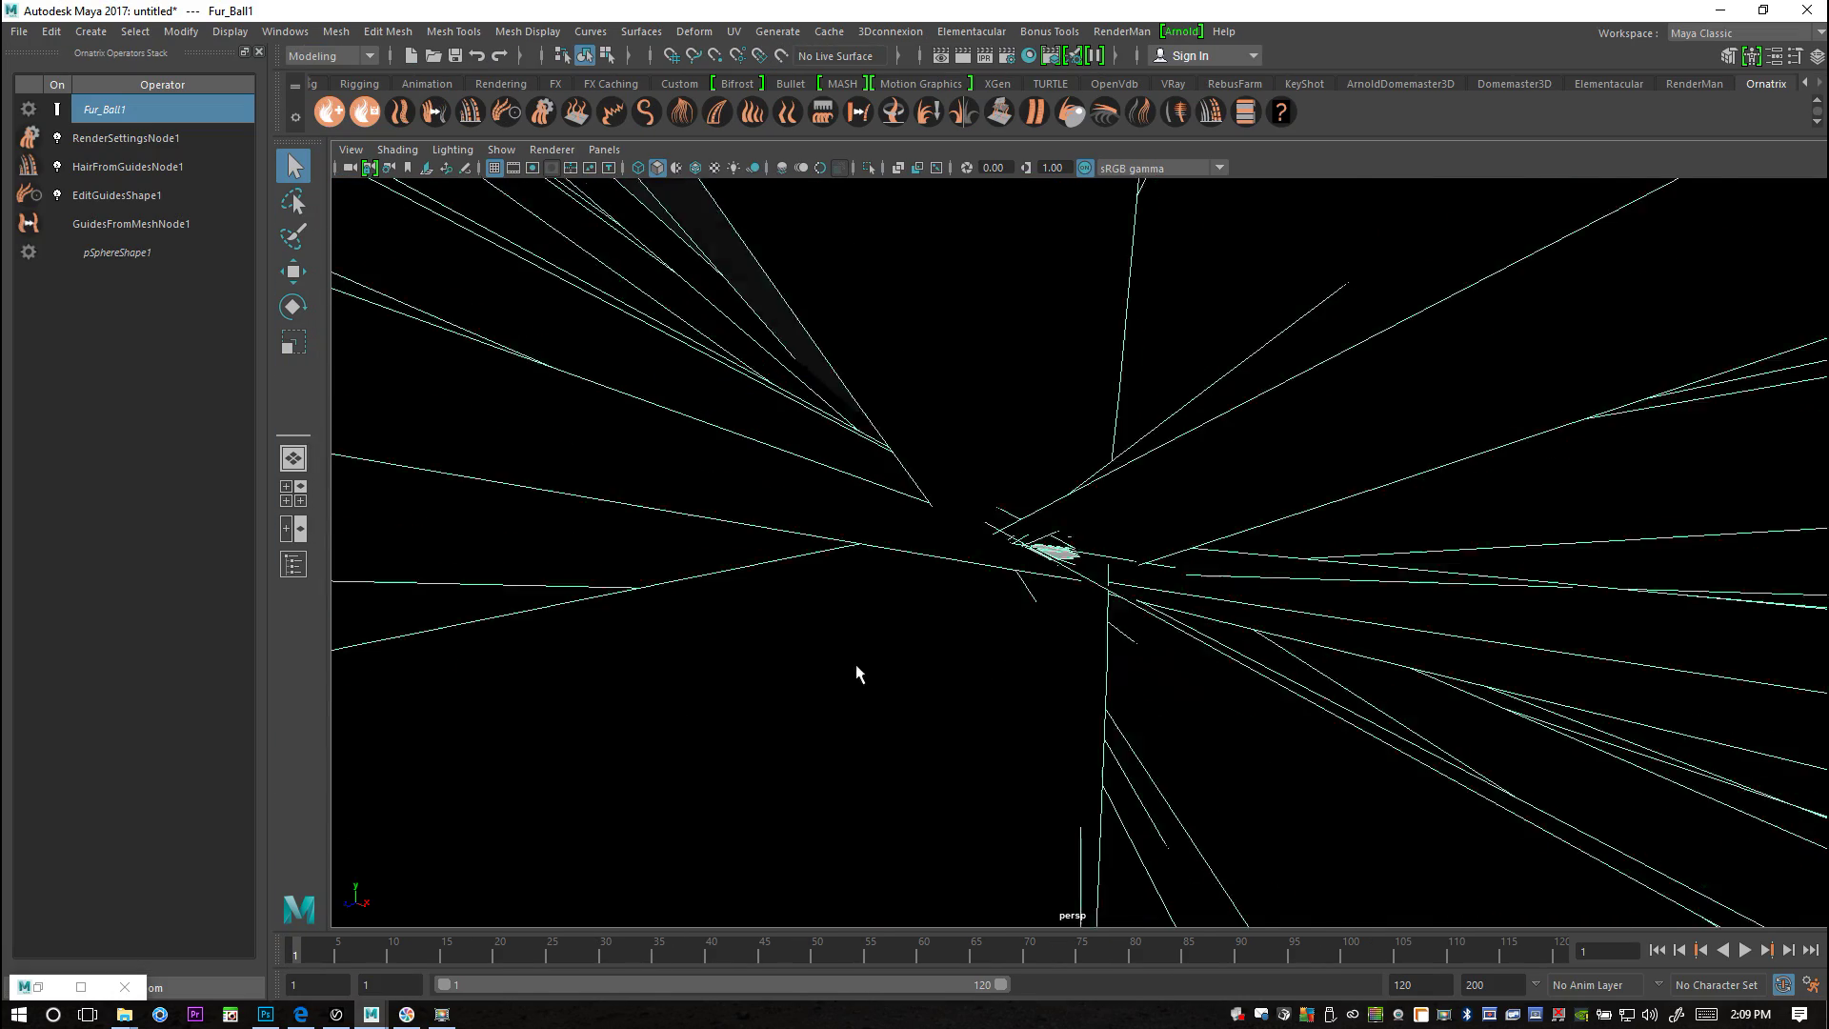
pyautogui.scroll(-5, 967, 691)
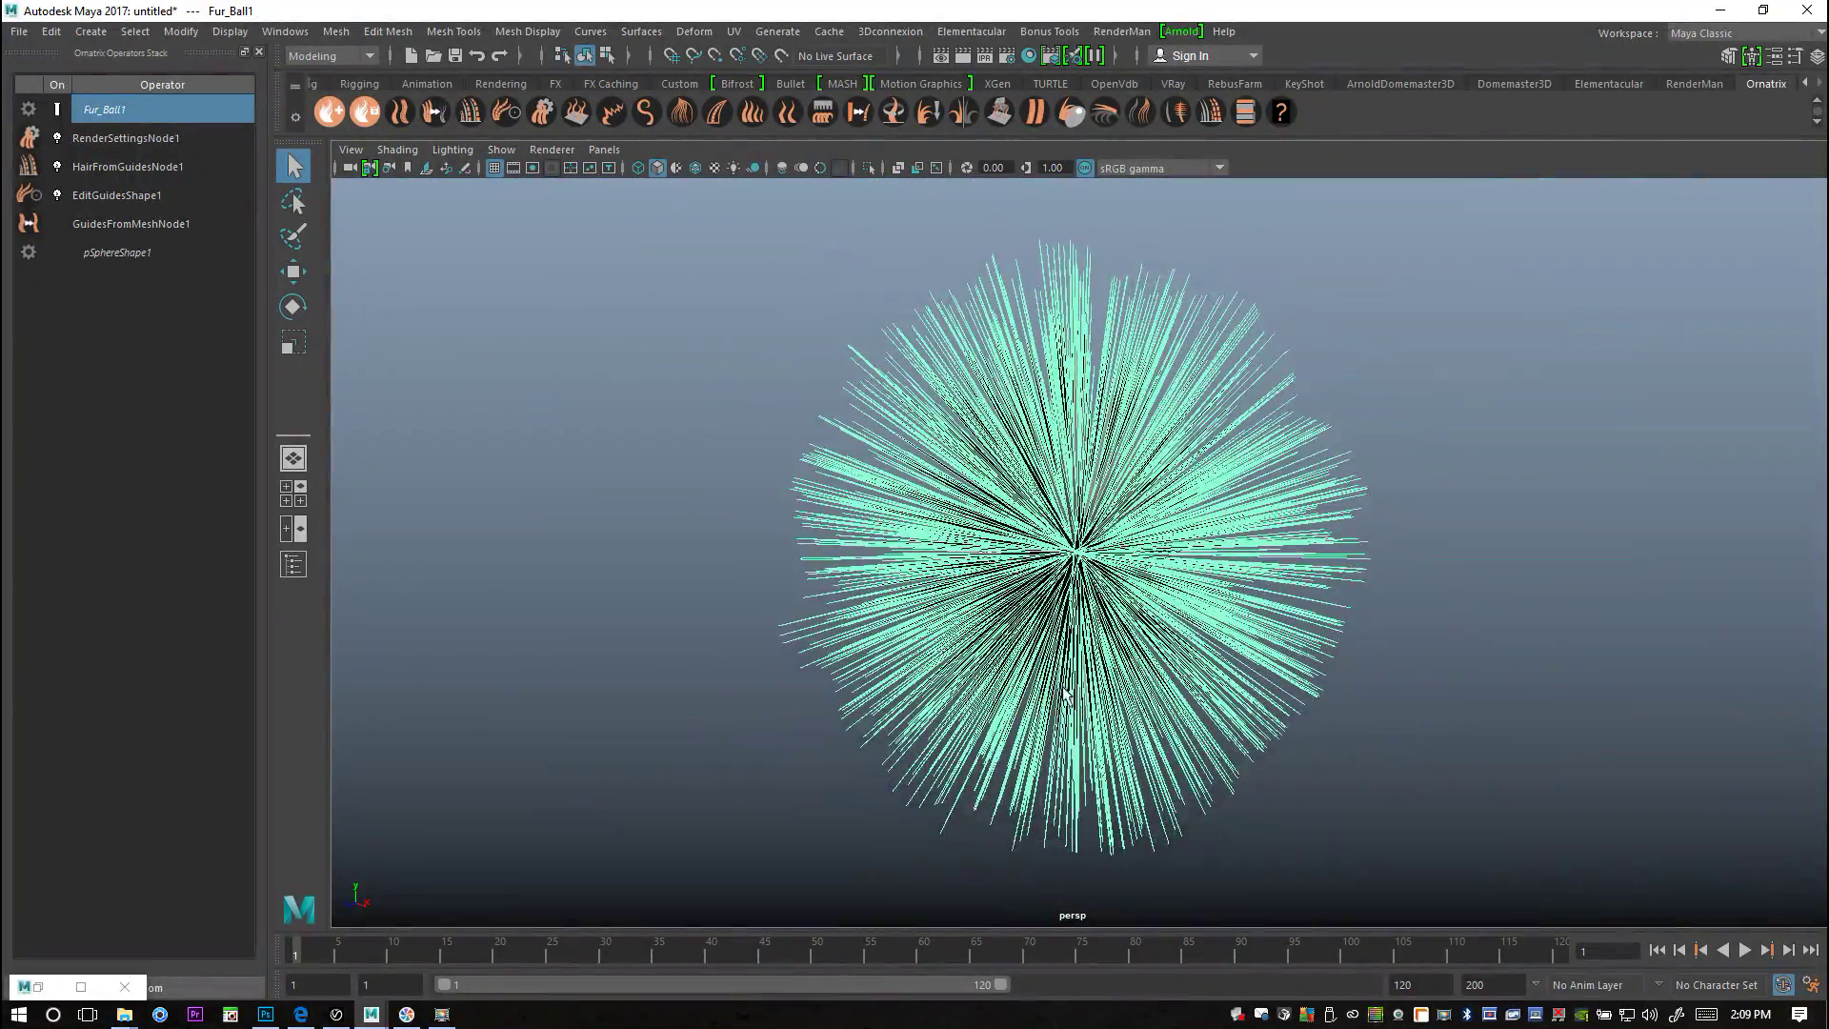
pyautogui.scroll(-2, 1143, 681)
pyautogui.keyDown('alt'); pyautogui.moveTo(1269, 675); pyautogui.dragTo(1019, 762); pyautogui.keyUp('alt')
# Step: Dismiss the leftover plug-in window and select the EditGuidesShape1 operator in the stack
pyautogui.click(132, 990)
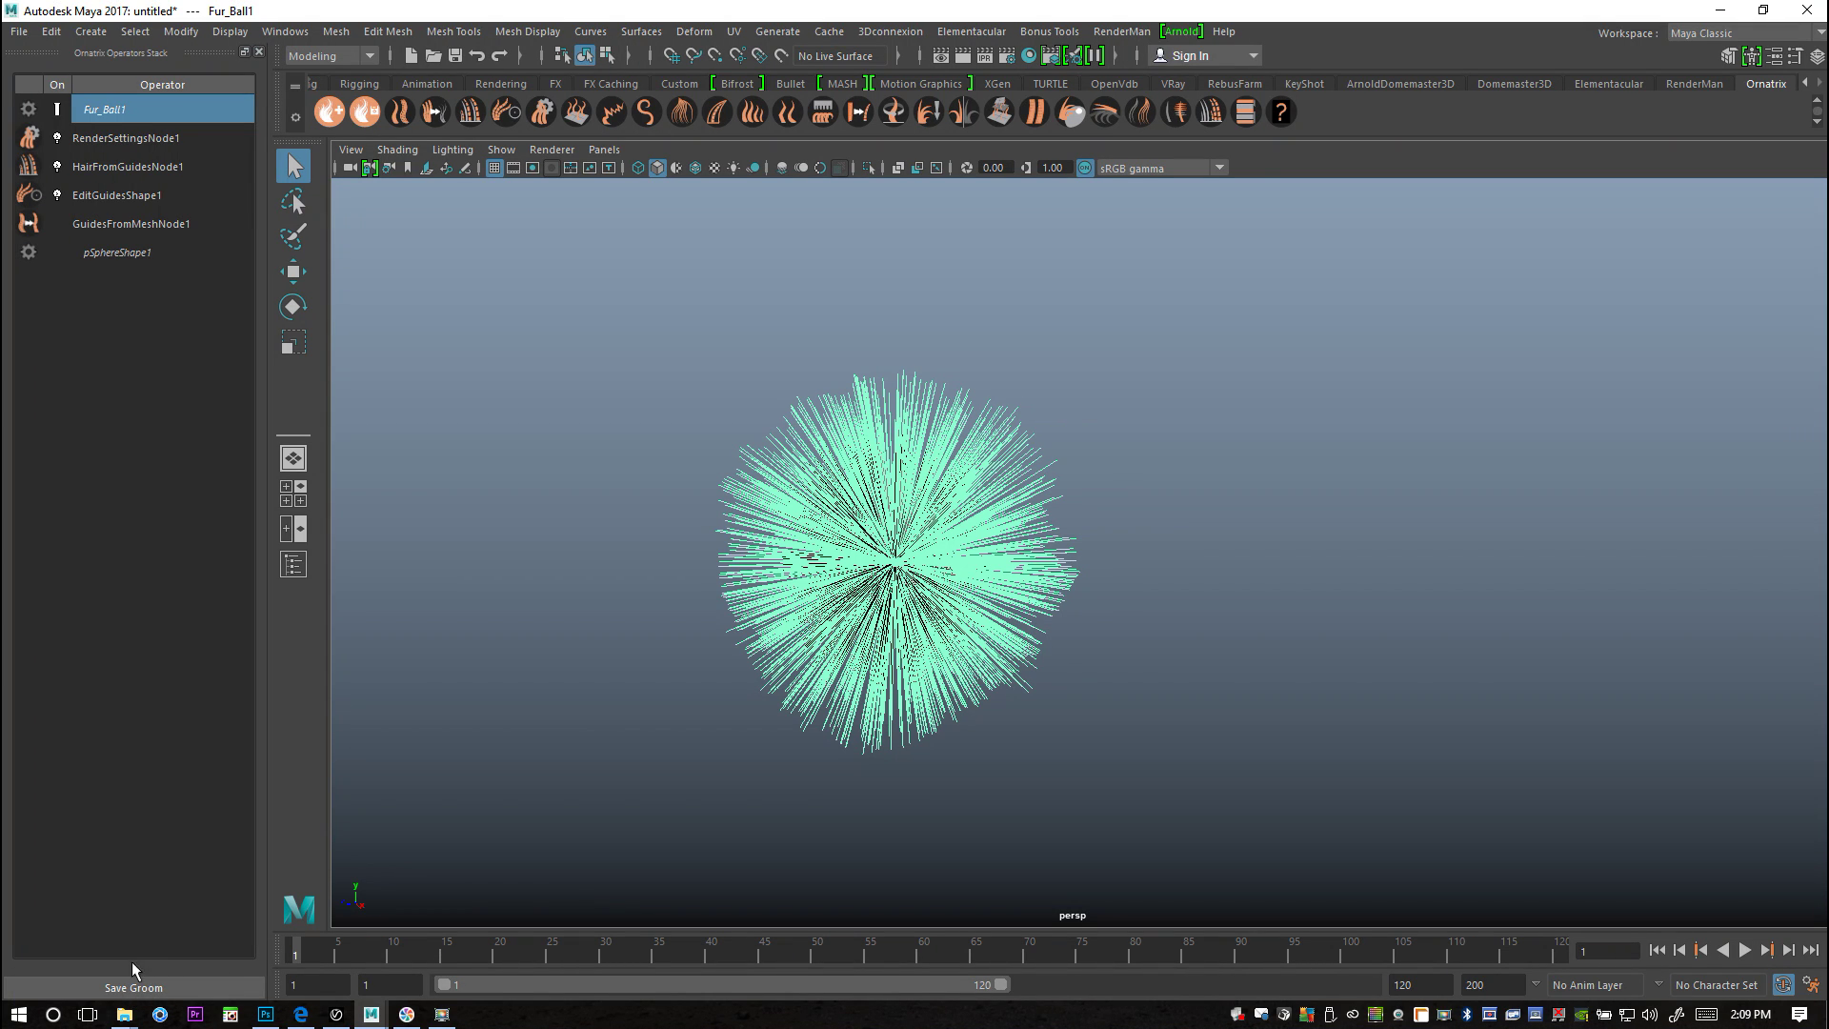
pyautogui.keyDown('alt'); pyautogui.moveTo(335, 390); pyautogui.dragTo(328, 426); pyautogui.keyUp('alt')
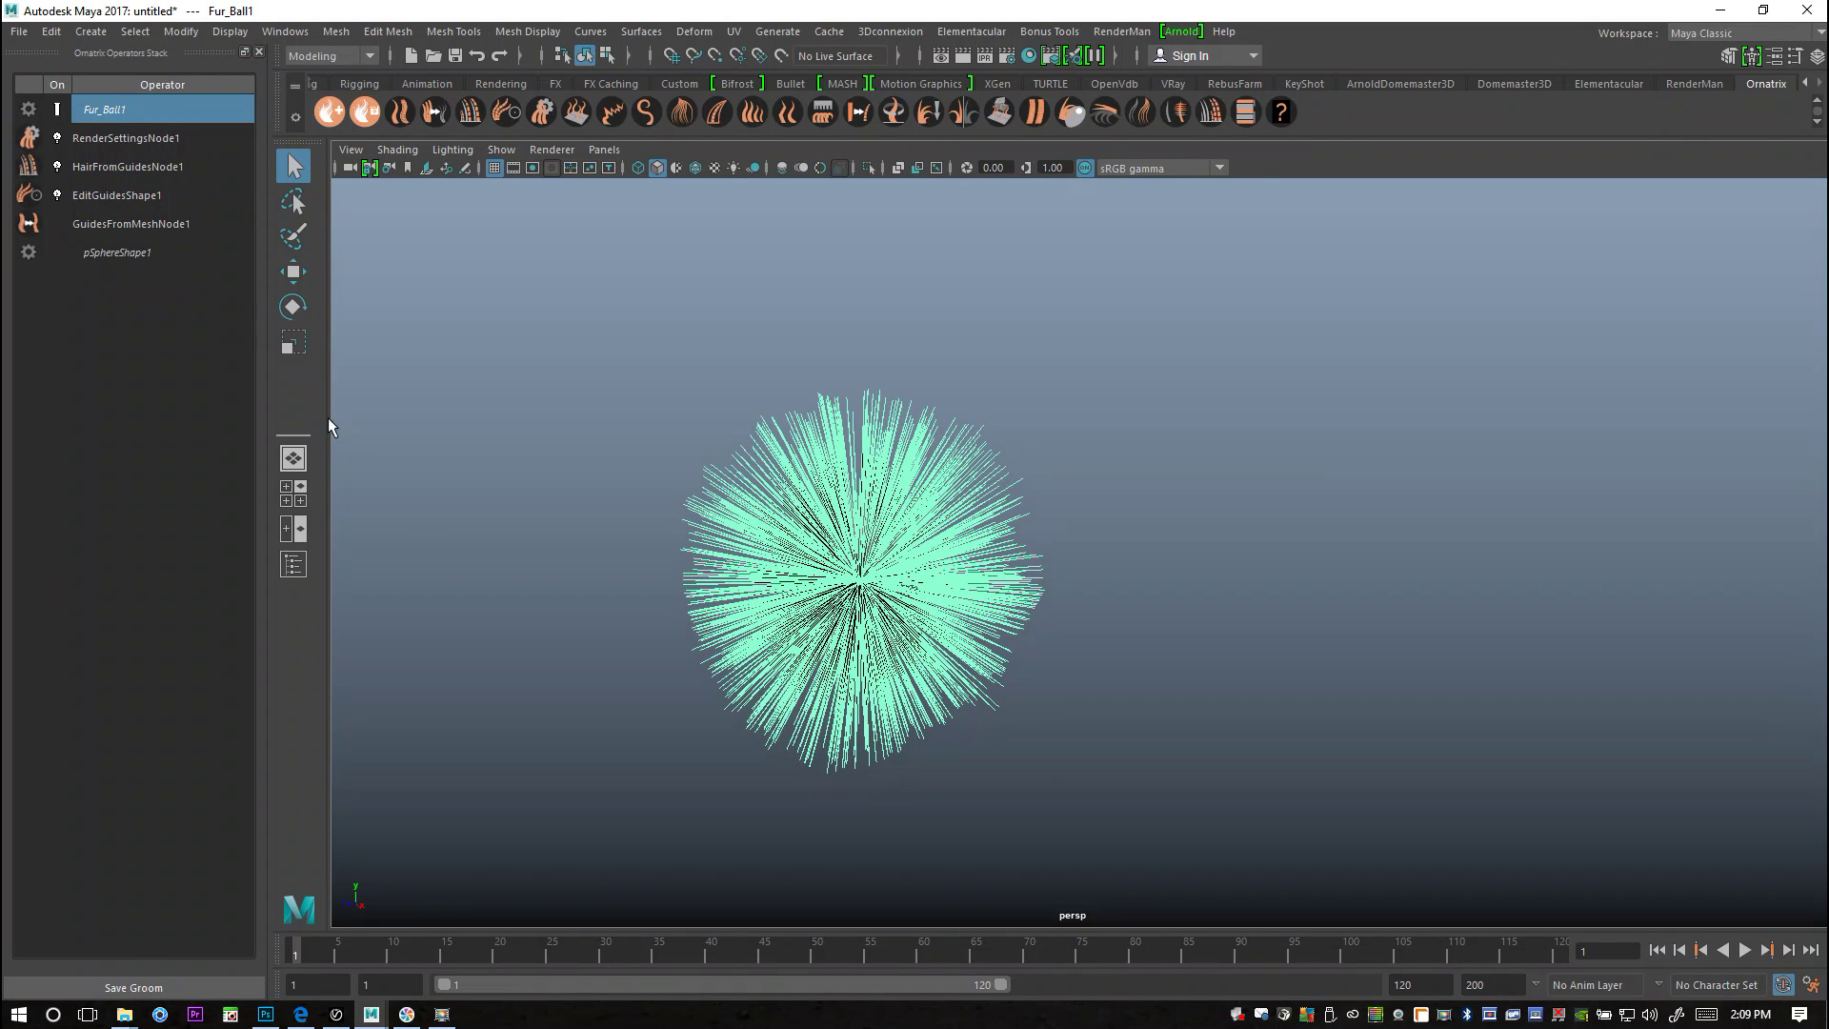
pyautogui.click(114, 195)
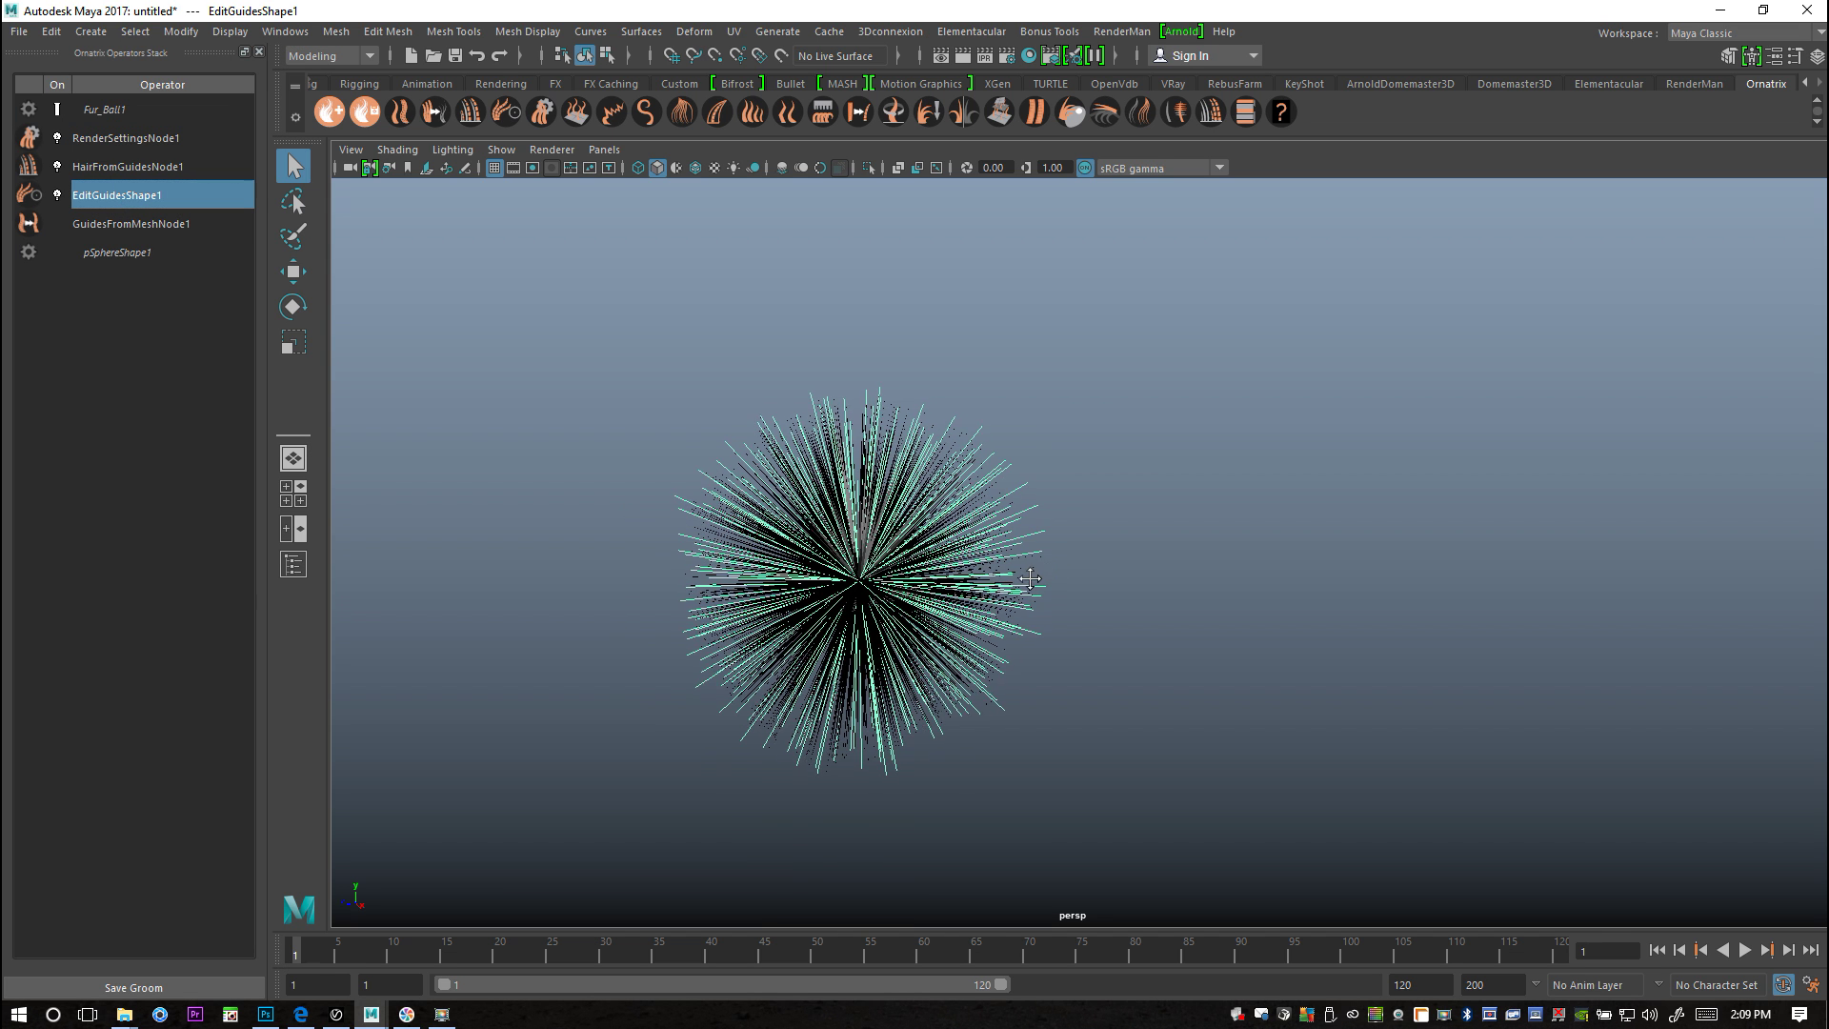
# Step: Open the Attribute Editor on the GuidesFromMeshNode1 tab
pyautogui.keyDown('alt'); pyautogui.moveTo(1030, 578); pyautogui.dragTo(1013, 631); pyautogui.keyUp('alt')
pyautogui.hotkey('ctrl', 'a')
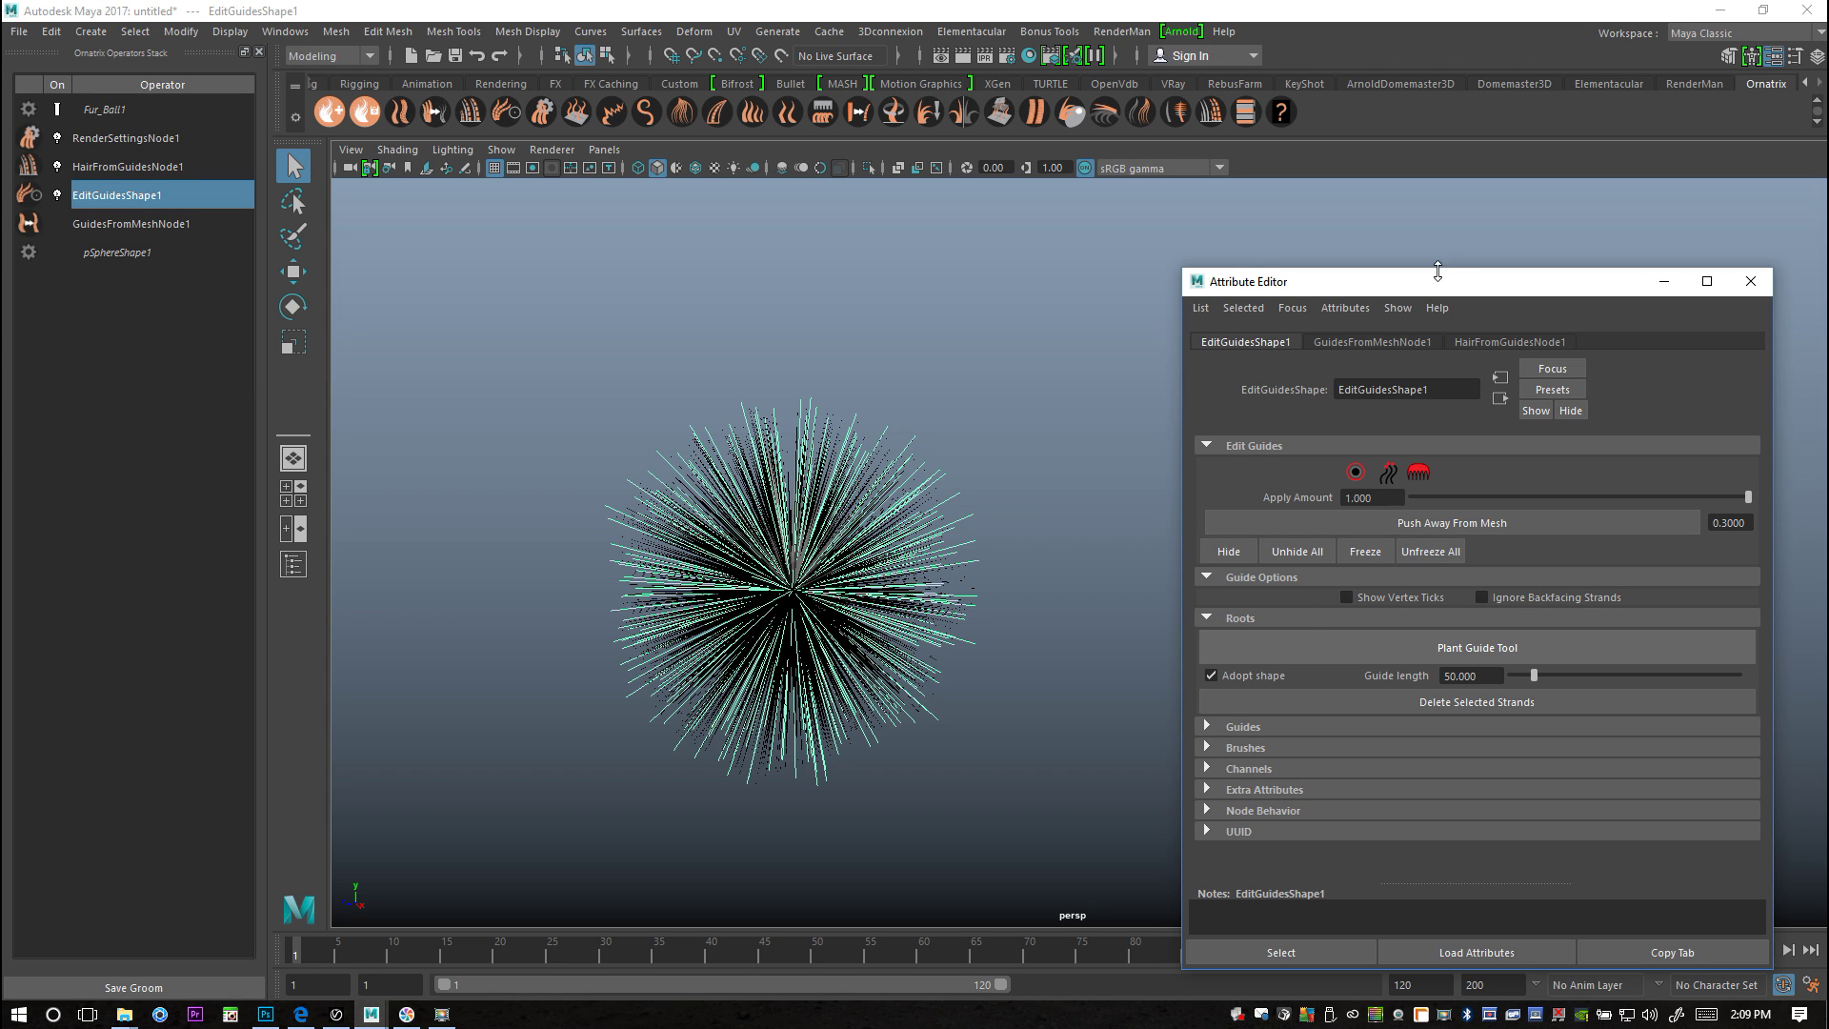
pyautogui.moveTo(1437, 284); pyautogui.dragTo(1428, 158)
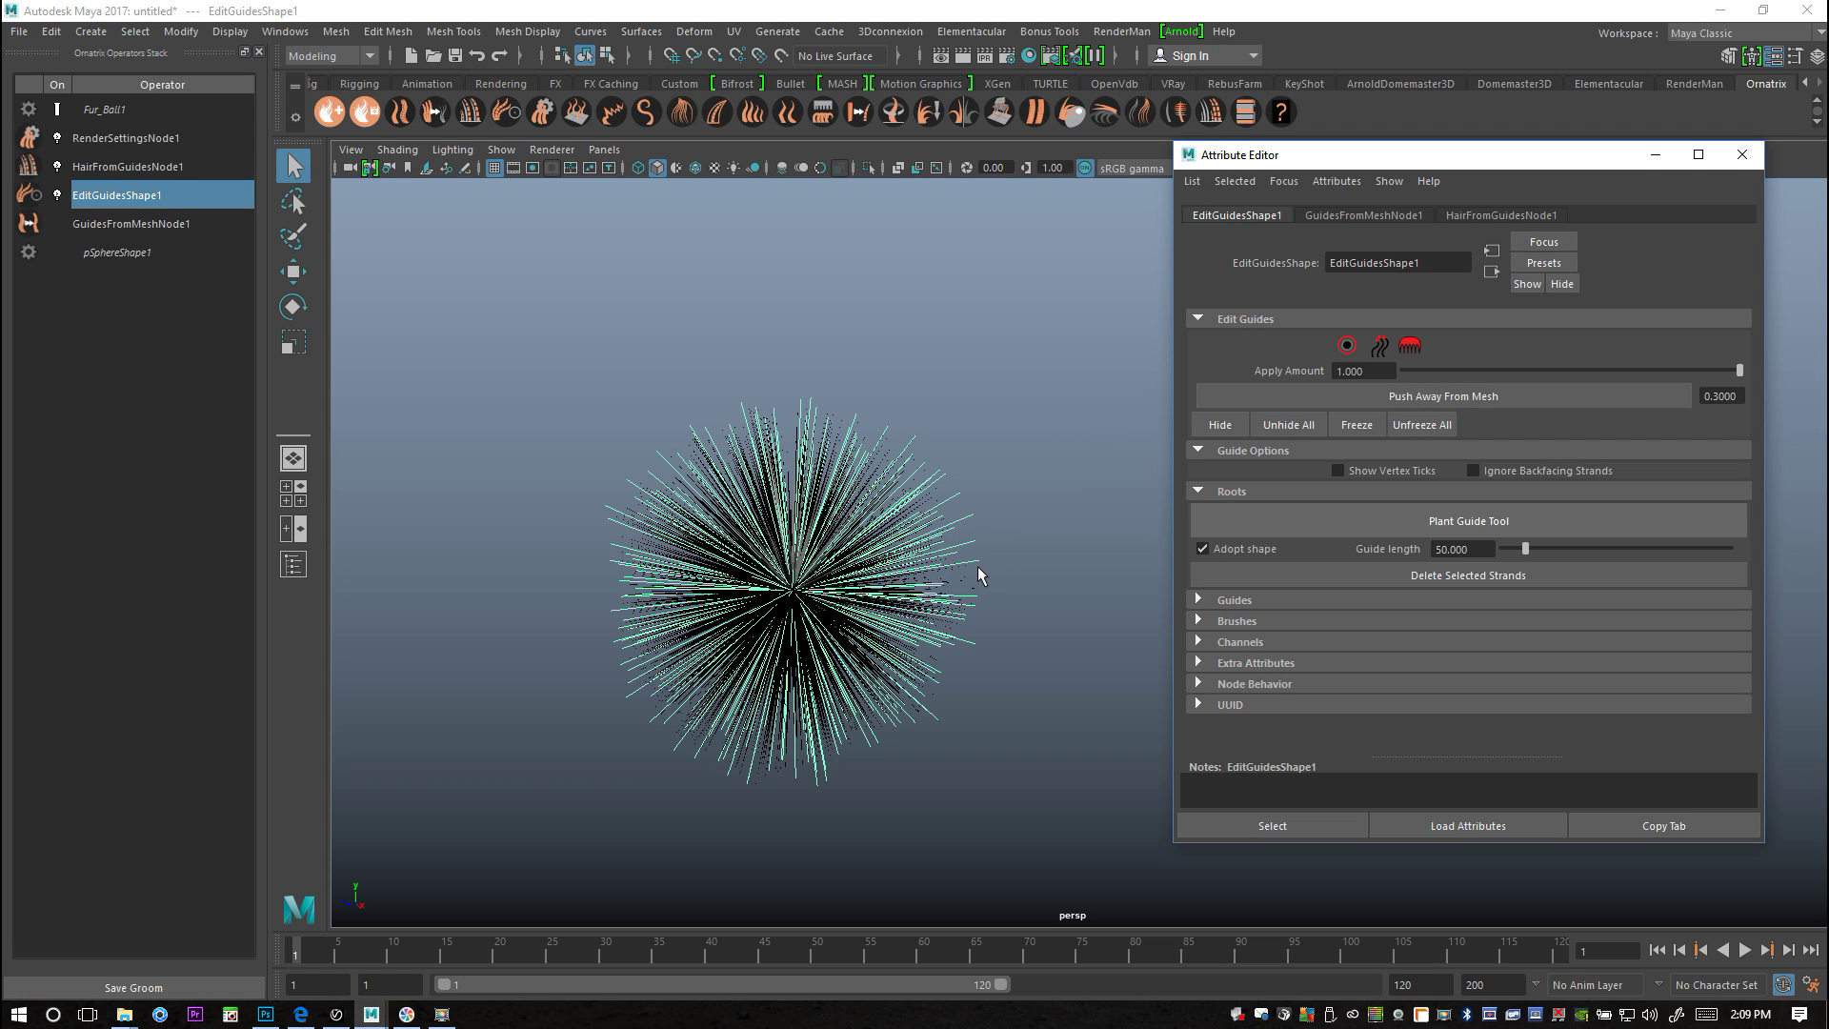
pyautogui.click(1363, 215)
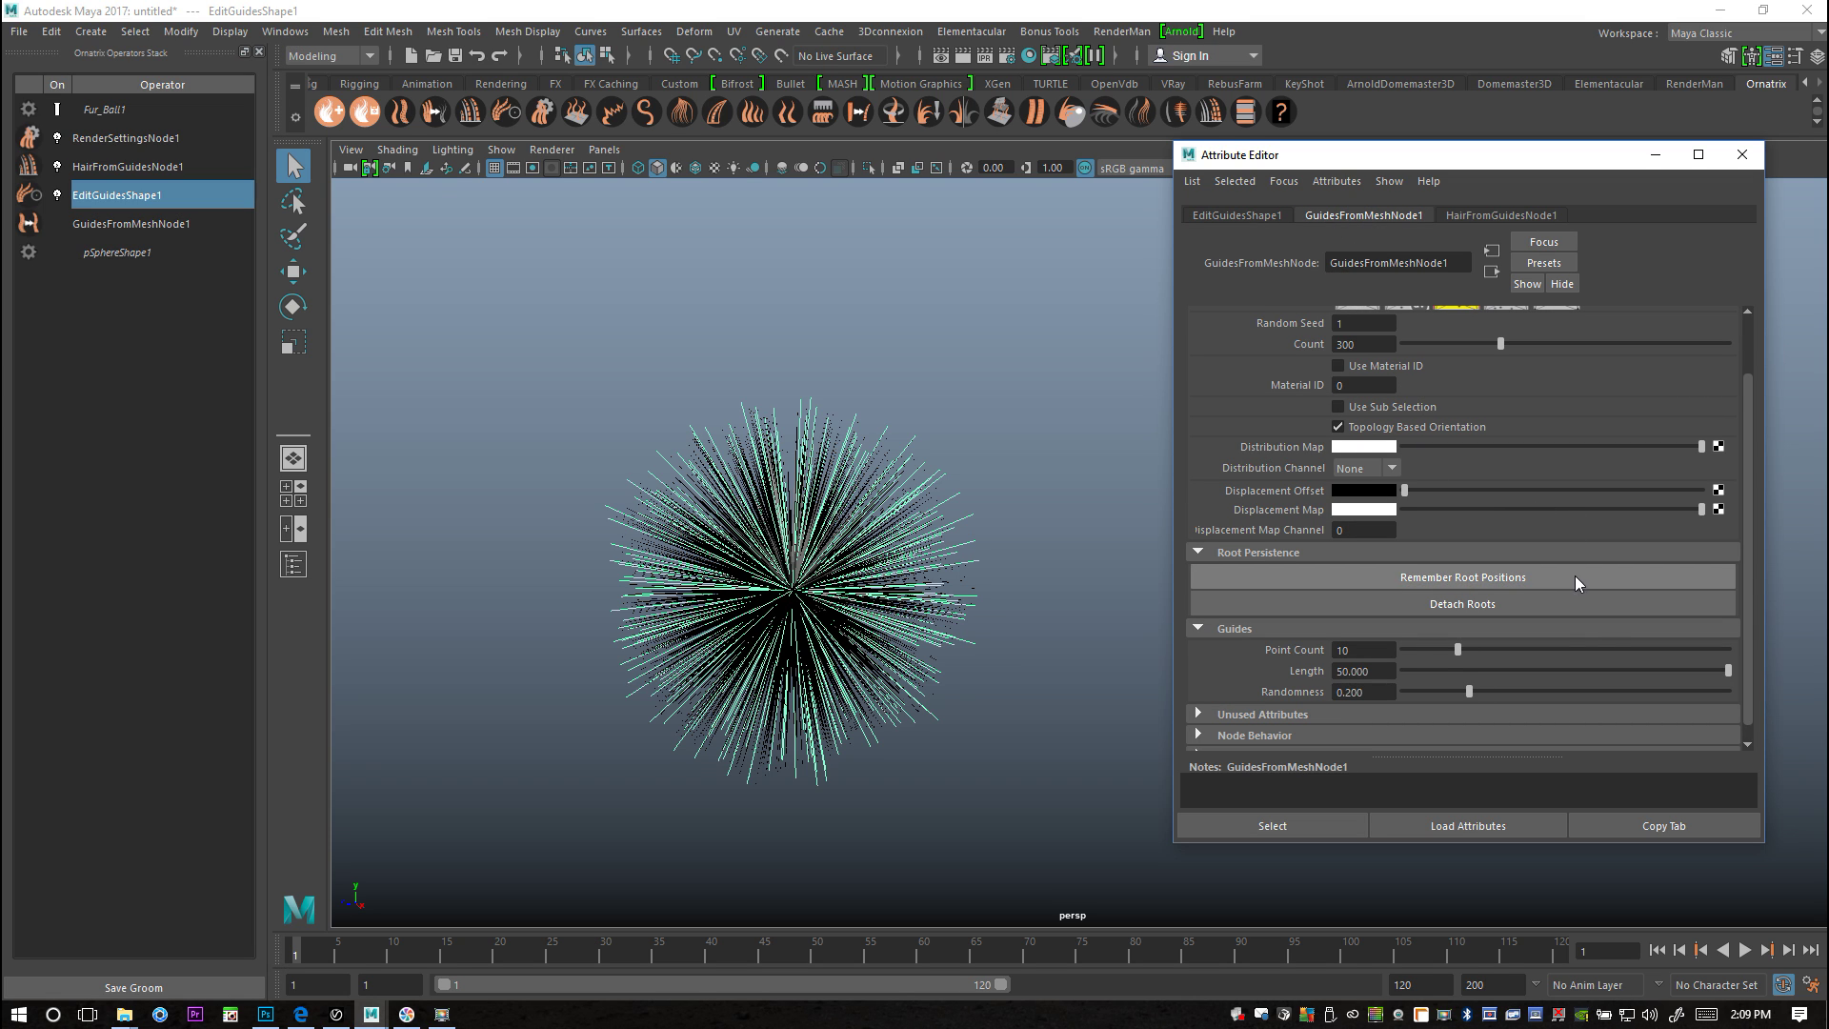
pyautogui.scroll(-1, 1591, 609)
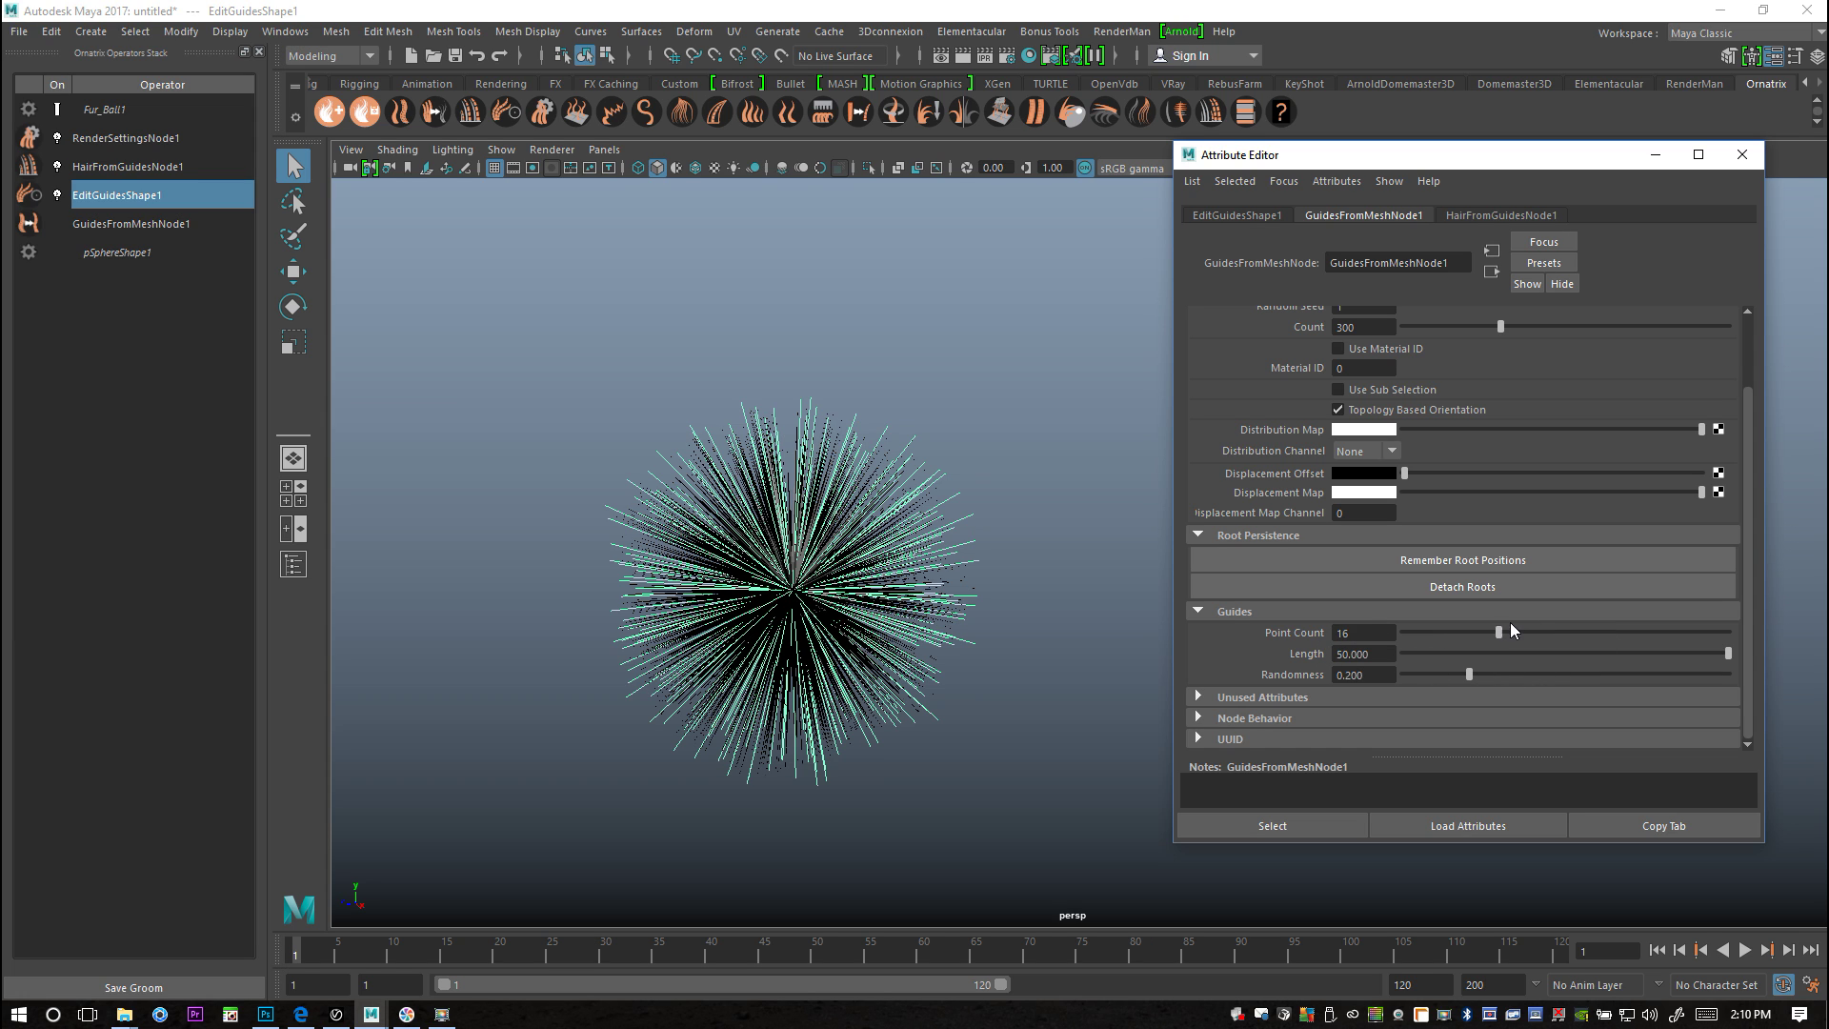
# Step: Set the guide Point Count to 5 and Length to about 44.97
pyautogui.moveTo(1727, 631); pyautogui.dragTo(1447, 644)
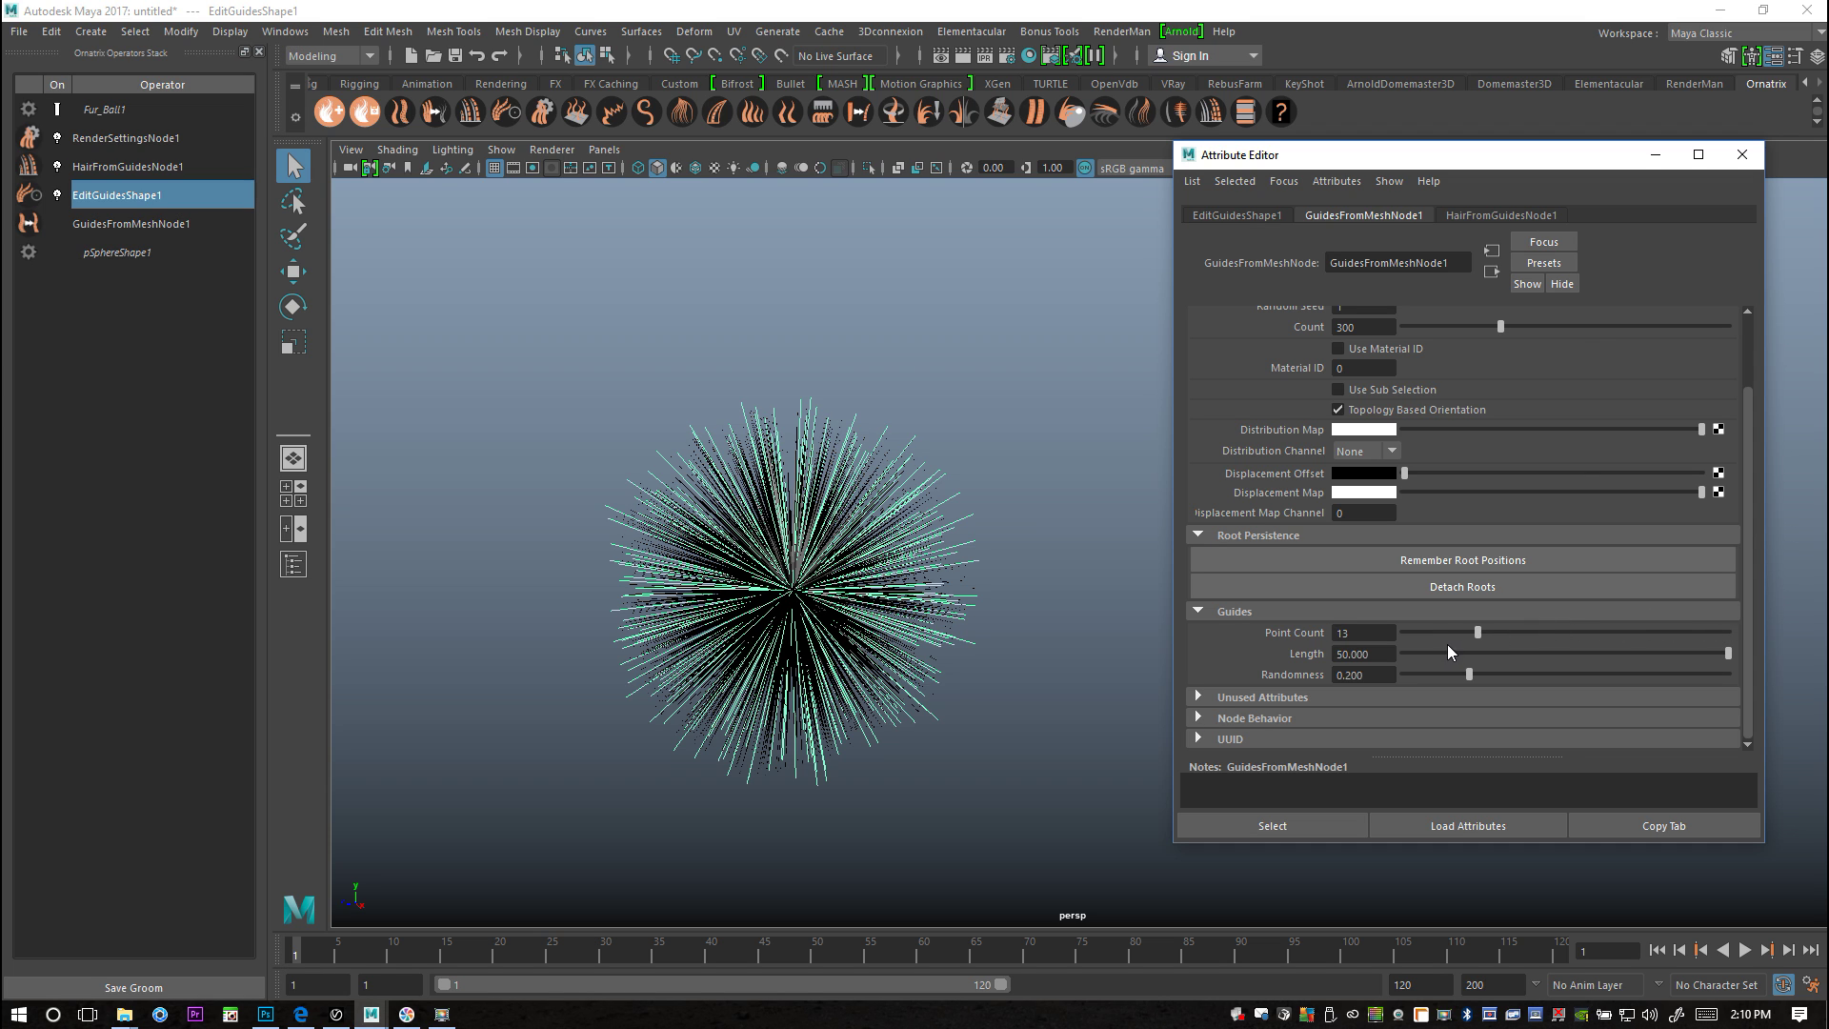
pyautogui.doubleClick(1381, 631)
pyautogui.write('5')
pyautogui.press('Return')
pyautogui.moveTo(1724, 653)
pyautogui.mouseDown()
pyautogui.moveTo(1452, 657)
pyautogui.moveTo(1755, 694)
pyautogui.moveTo(1455, 657)
pyautogui.moveTo(1693, 667)
pyautogui.mouseUp()
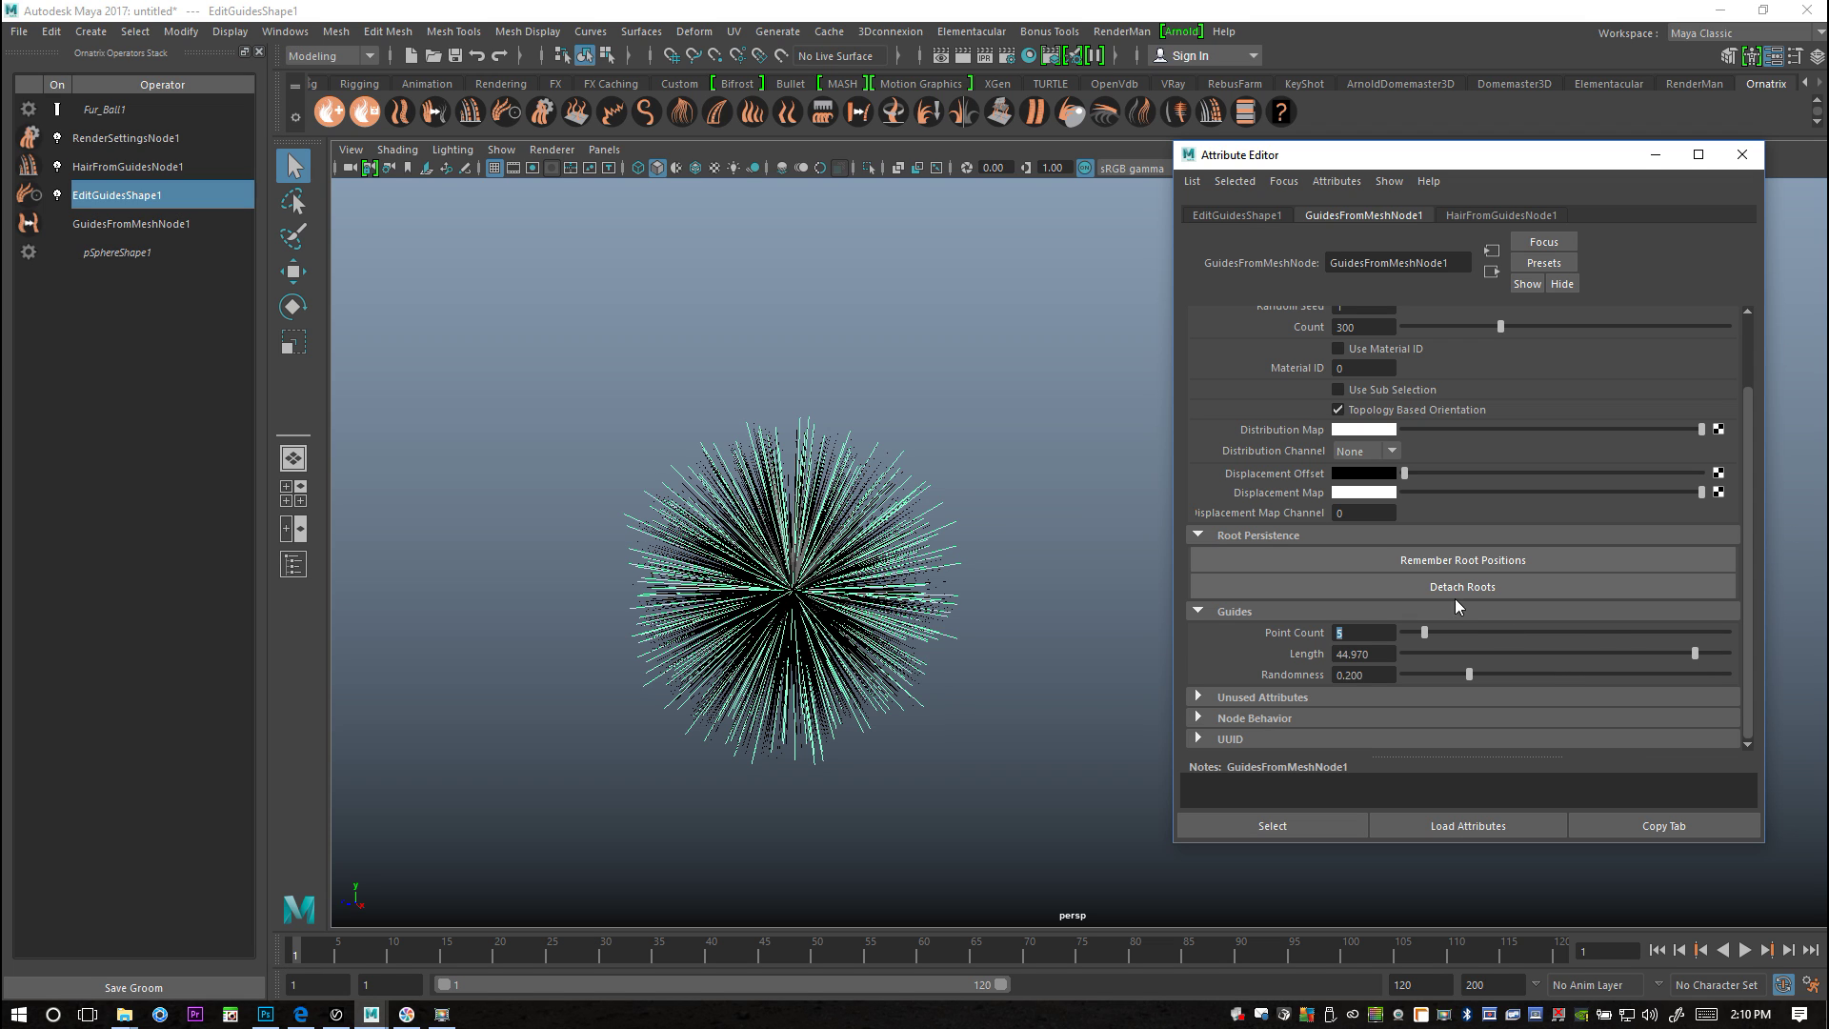
pyautogui.scroll(3, 1457, 591)
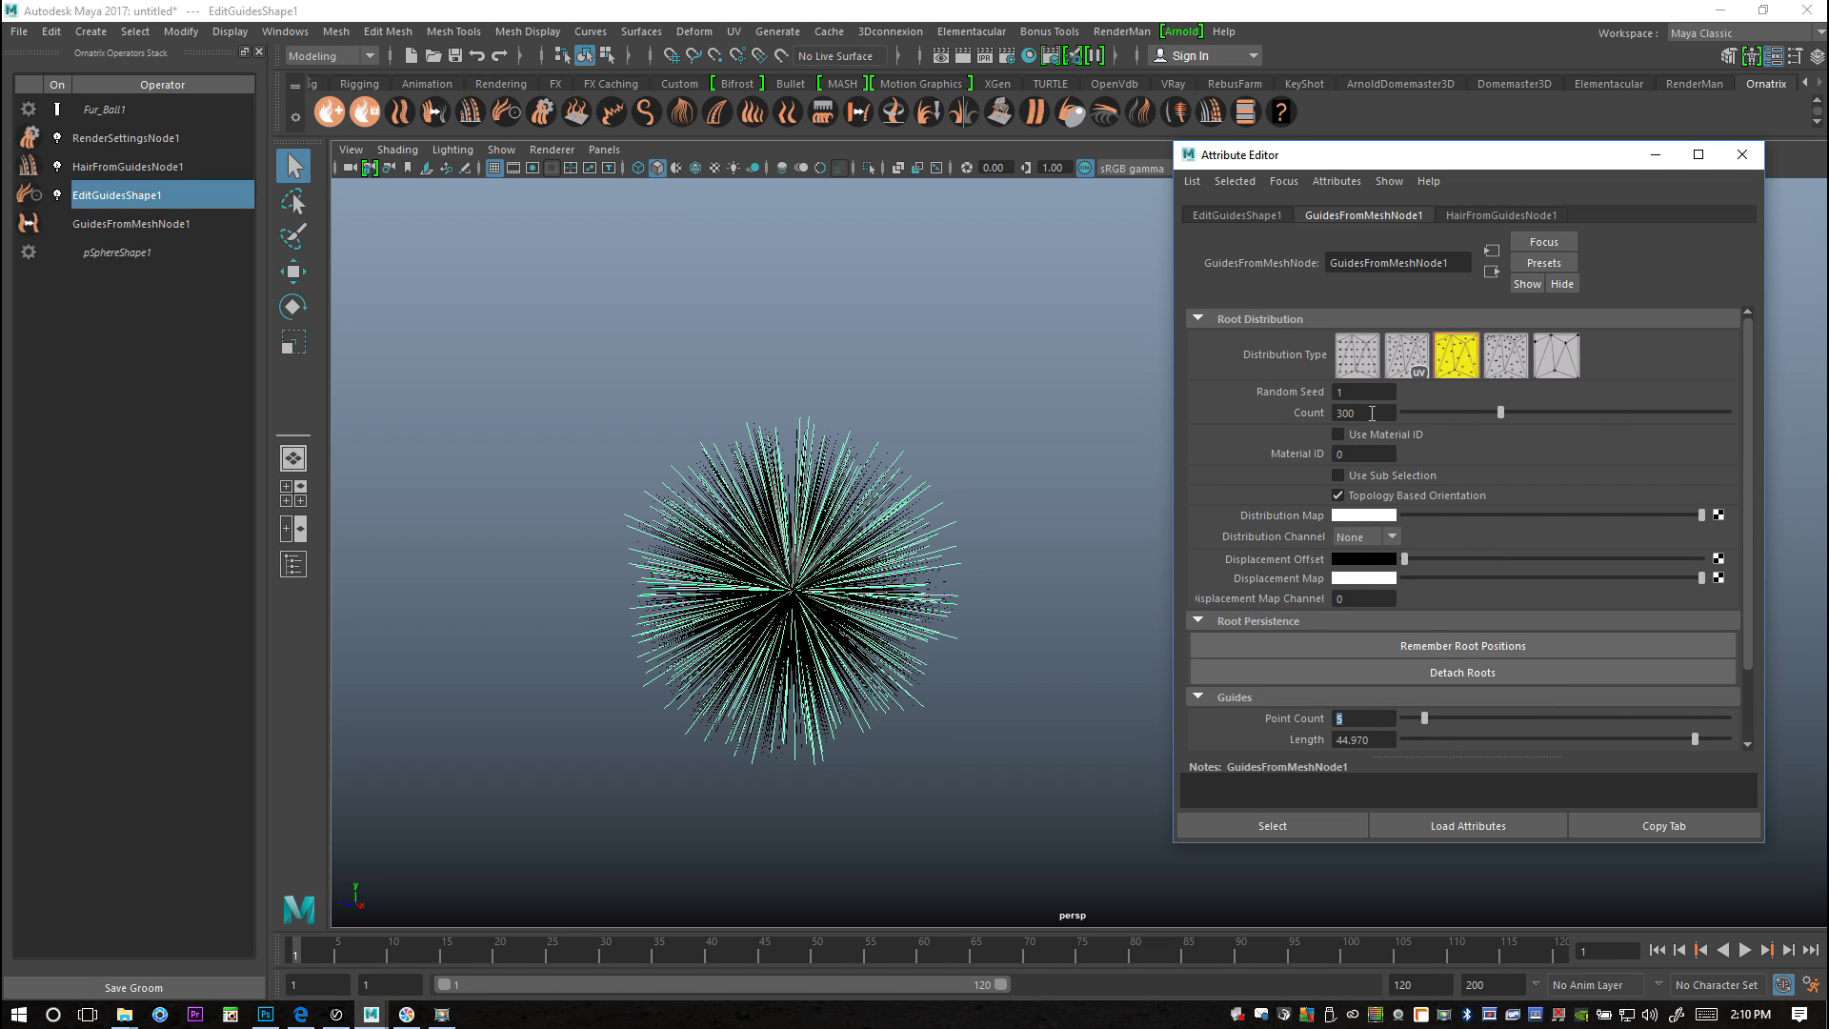
# Step: Lower the root distribution Count to 54 guides and select the hair guides
pyautogui.scroll(3, 853, 638)
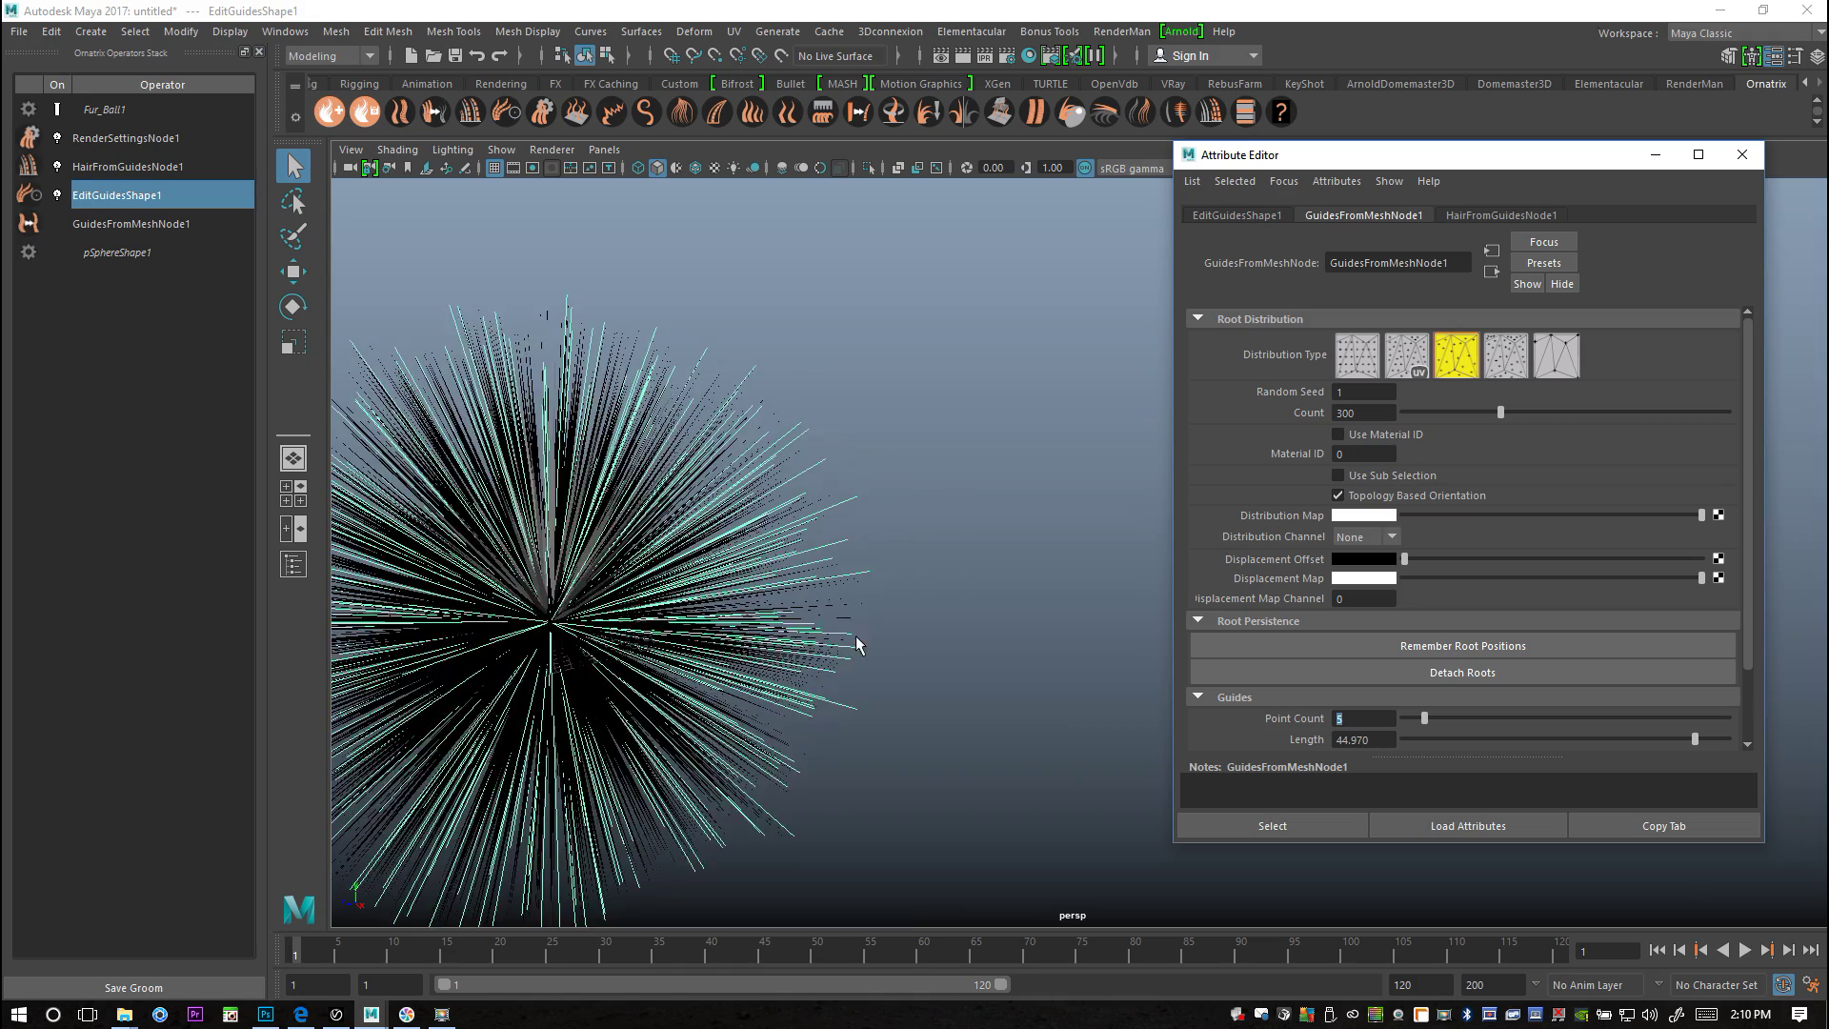
pyautogui.keyDown('alt'); pyautogui.moveTo(709, 719); pyautogui.dragTo(959, 628, button='middle'); pyautogui.keyUp('alt')
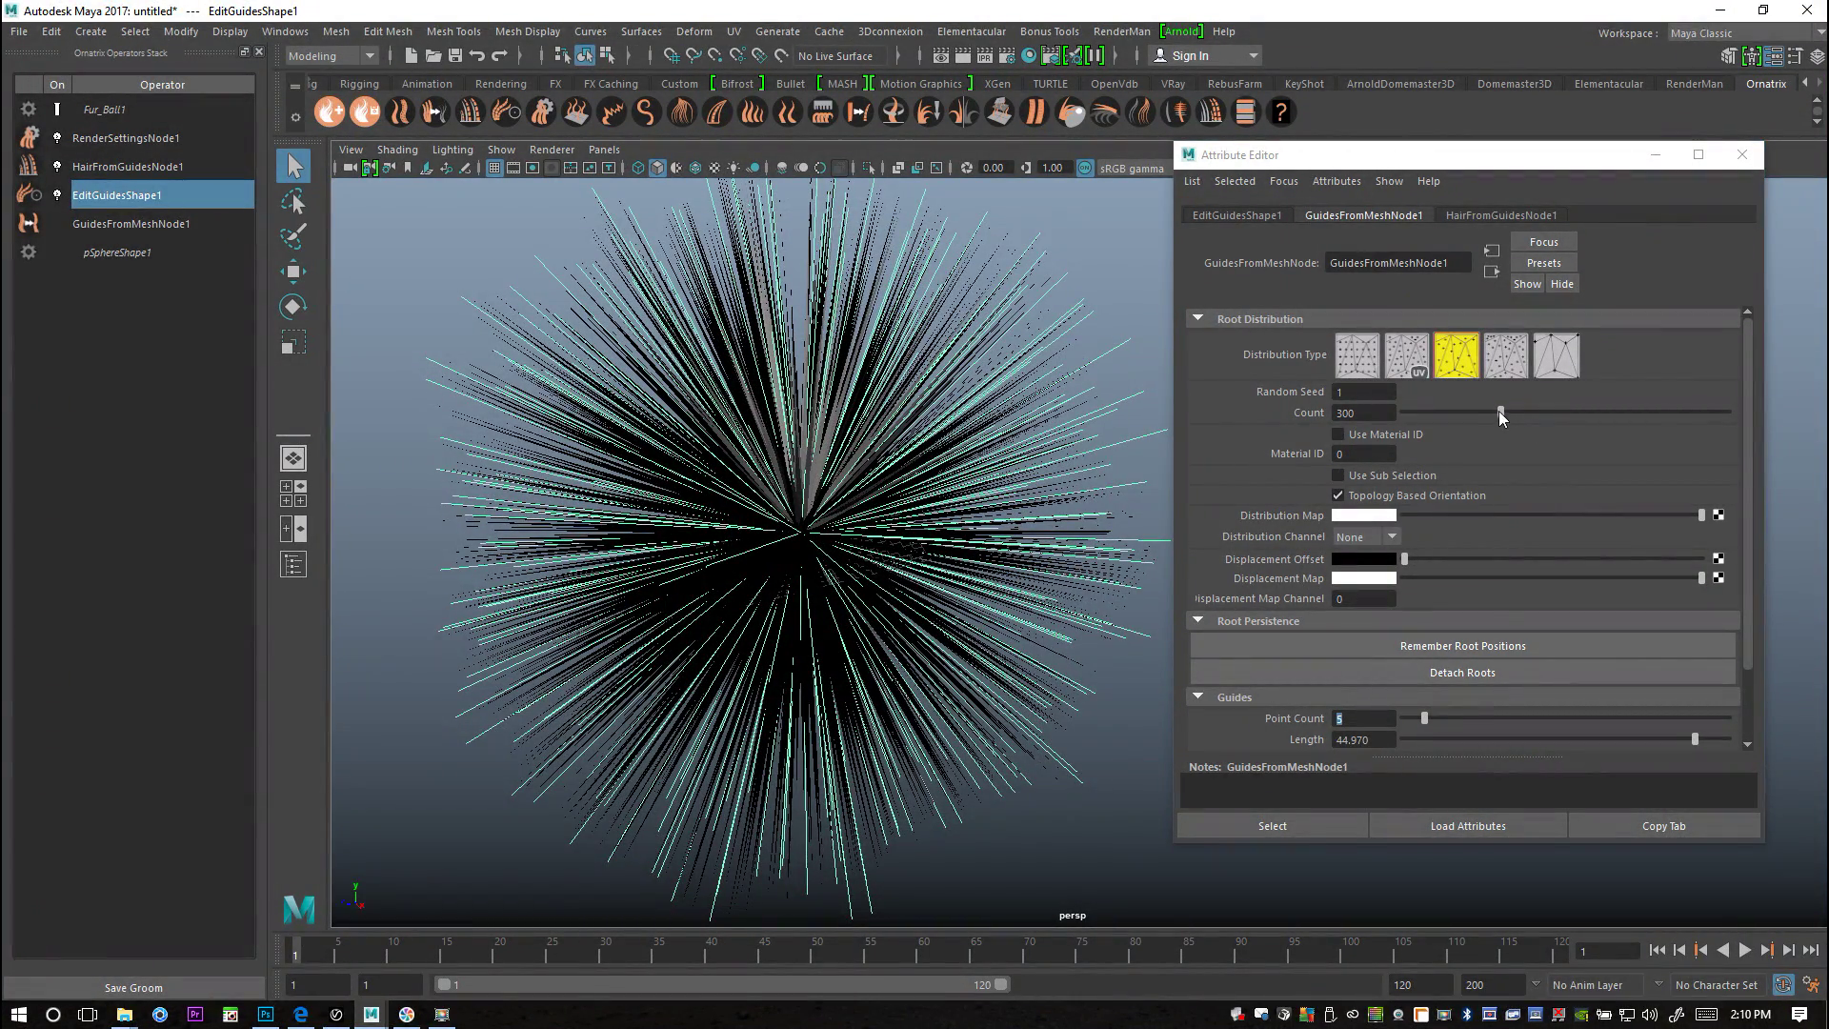
pyautogui.moveTo(1499, 410); pyautogui.dragTo(1423, 427)
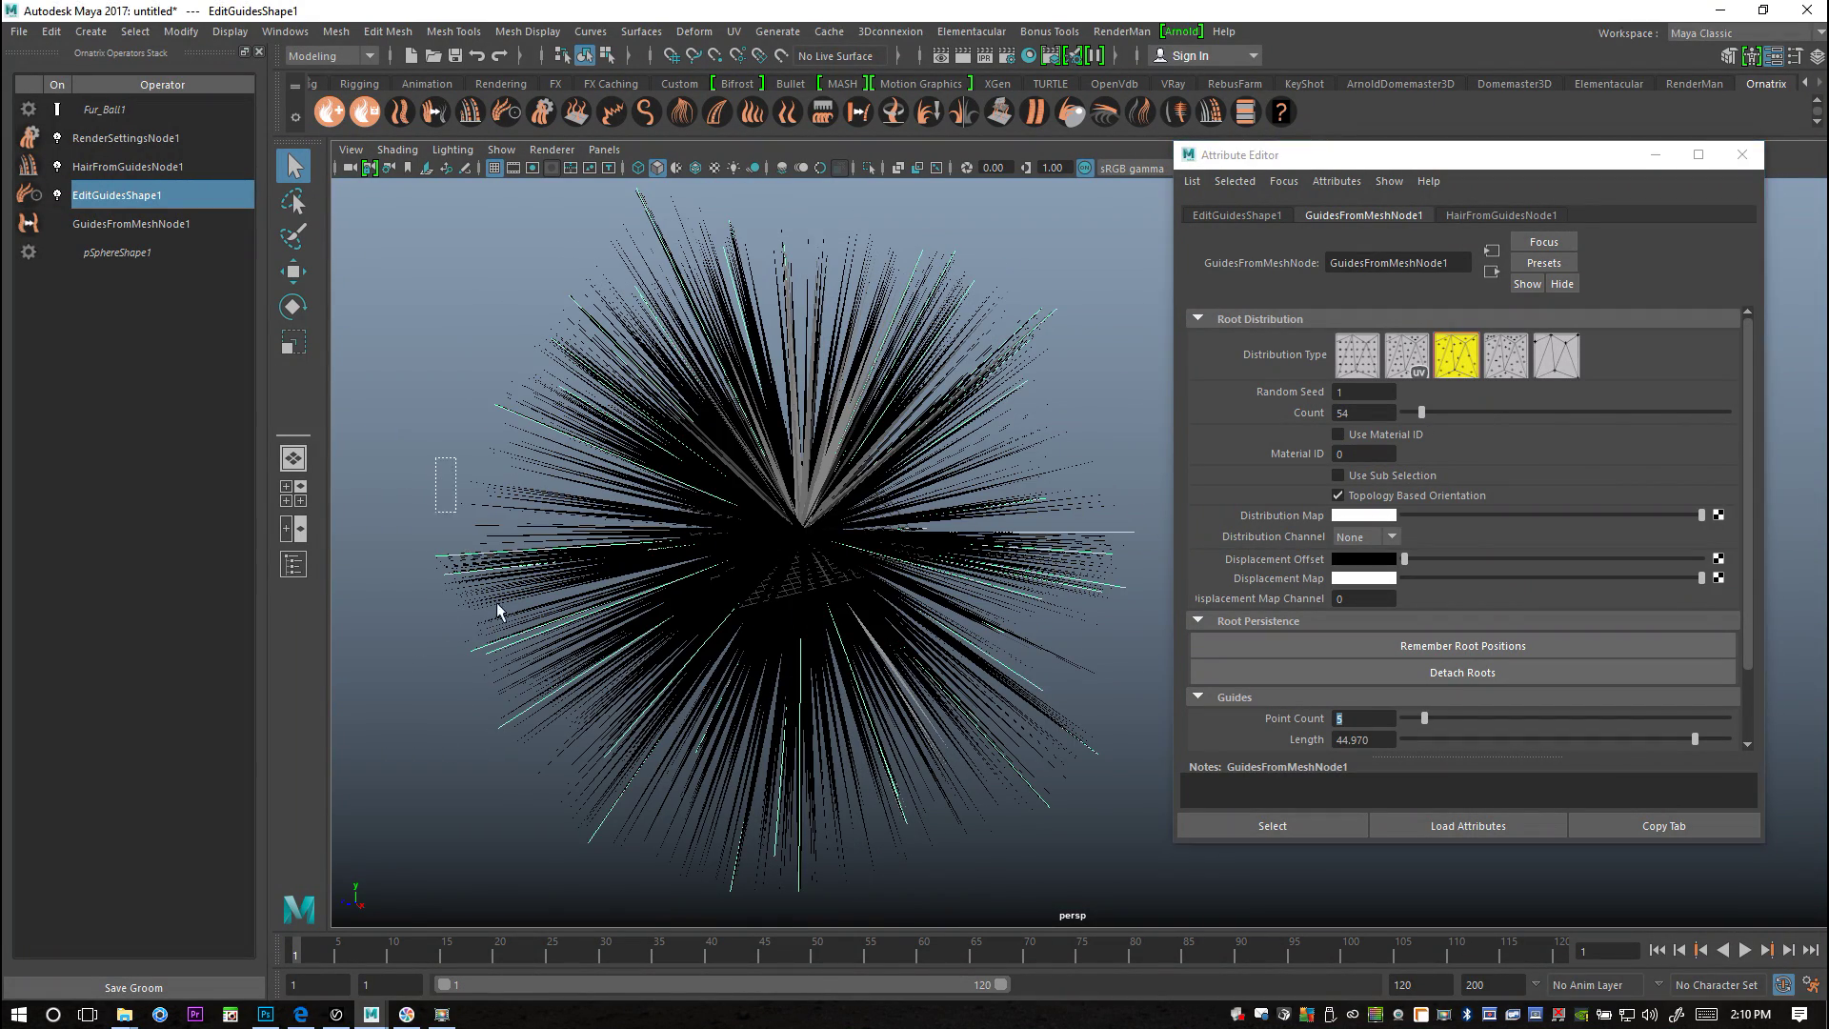
pyautogui.moveTo(497, 611); pyautogui.dragTo(571, 730)
pyautogui.moveTo(524, 536); pyautogui.dragTo(563, 951, button='right')
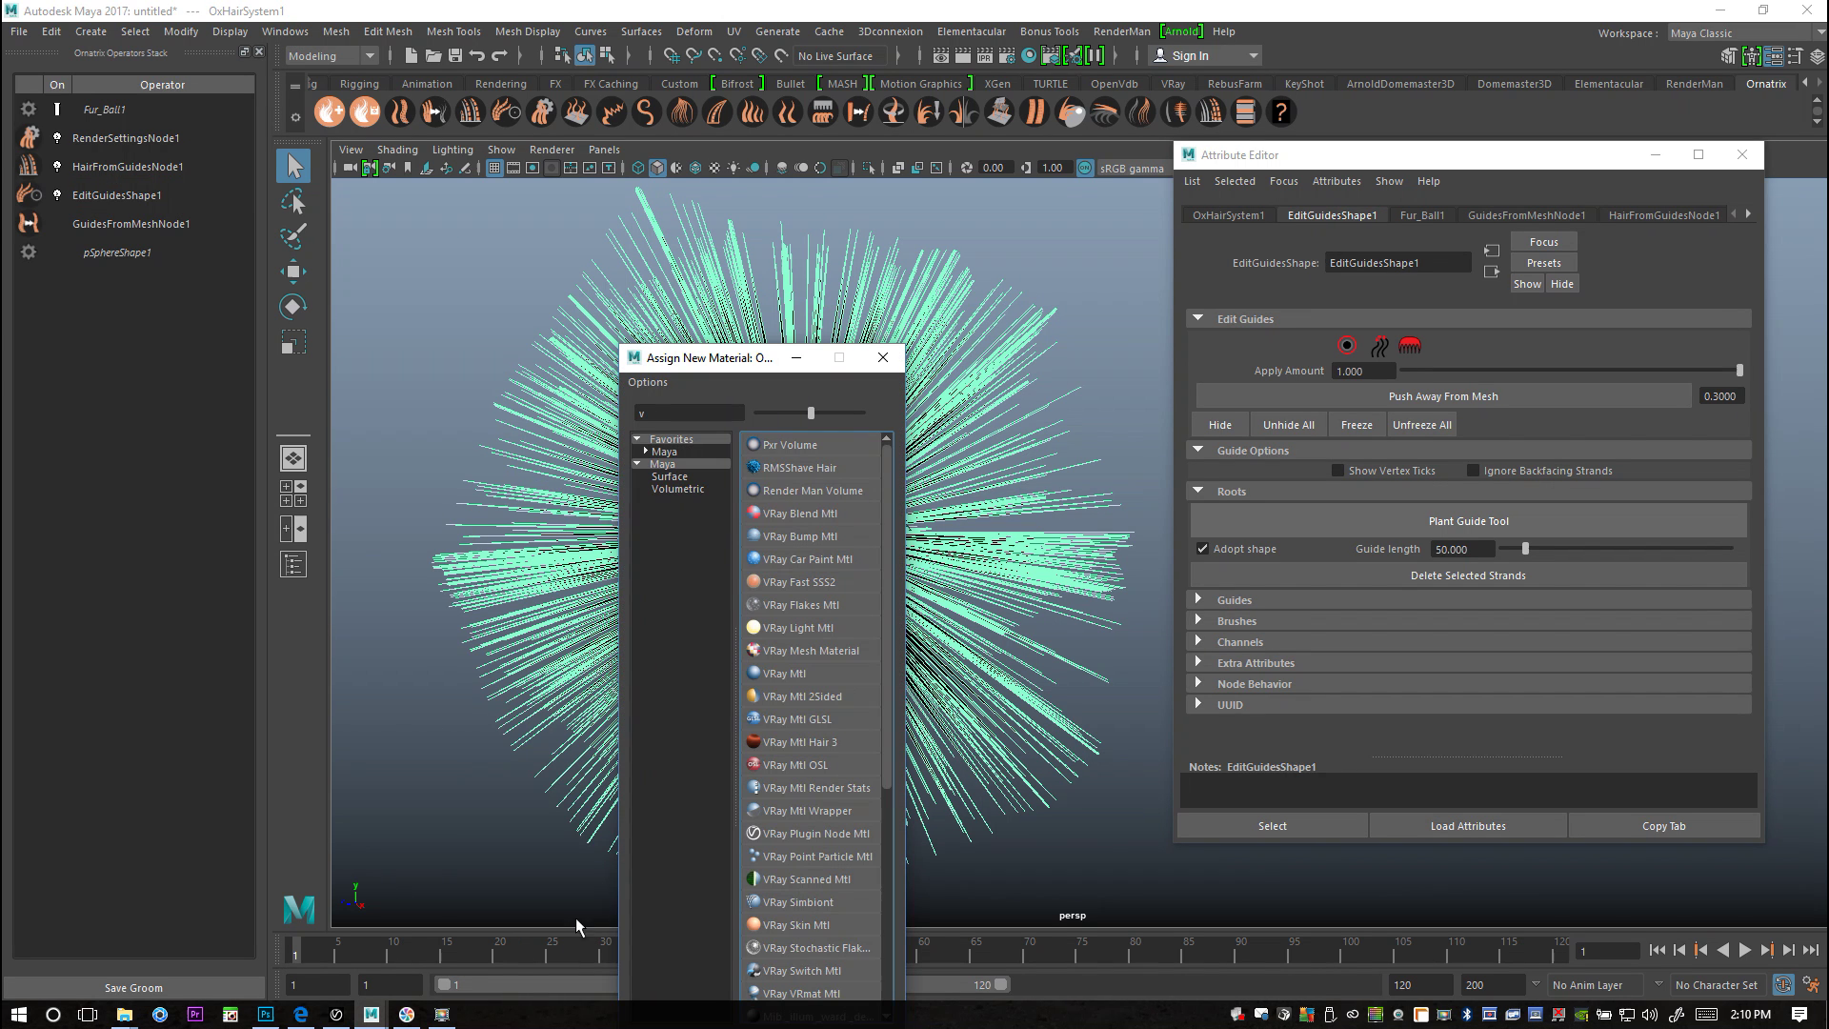
# Step: Assign a new VRay Mtl Hair 3 material (VRayHair3Mtl1) to the hair, then minimize the Attribute Editor
pyautogui.moveTo(680, 413); pyautogui.dragTo(548, 415)
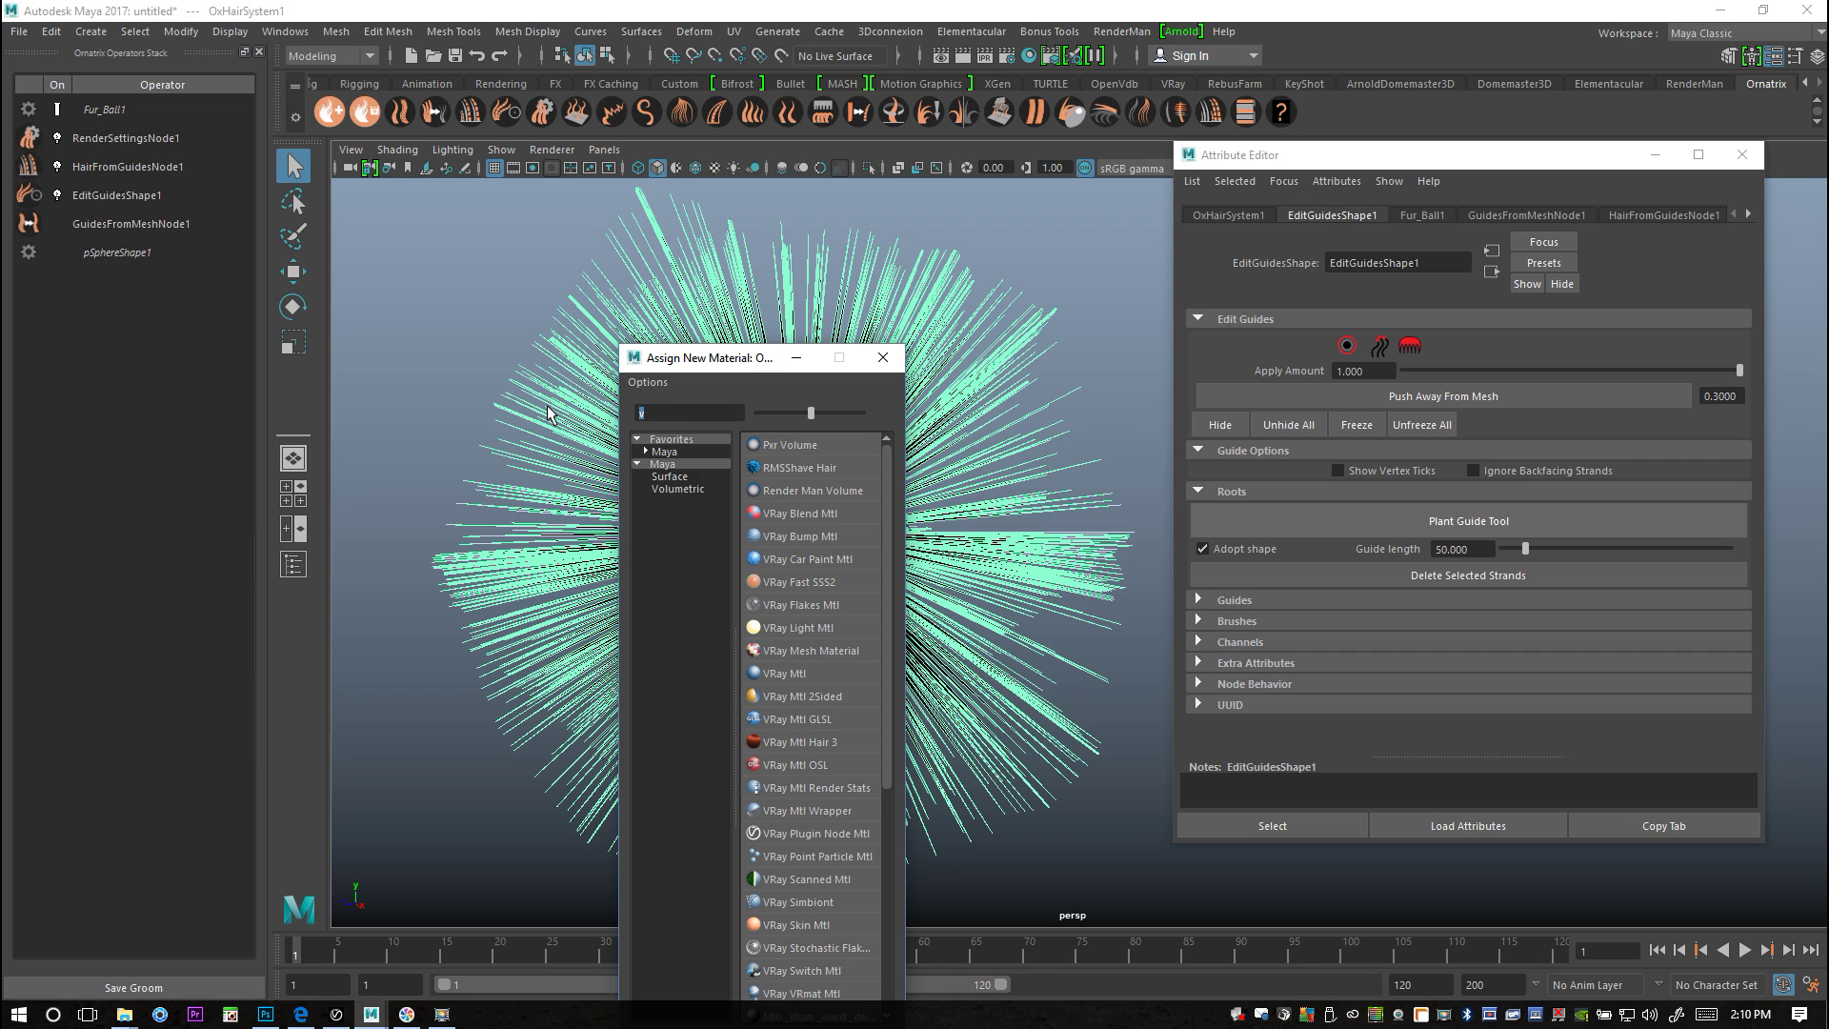
pyautogui.write('vr')
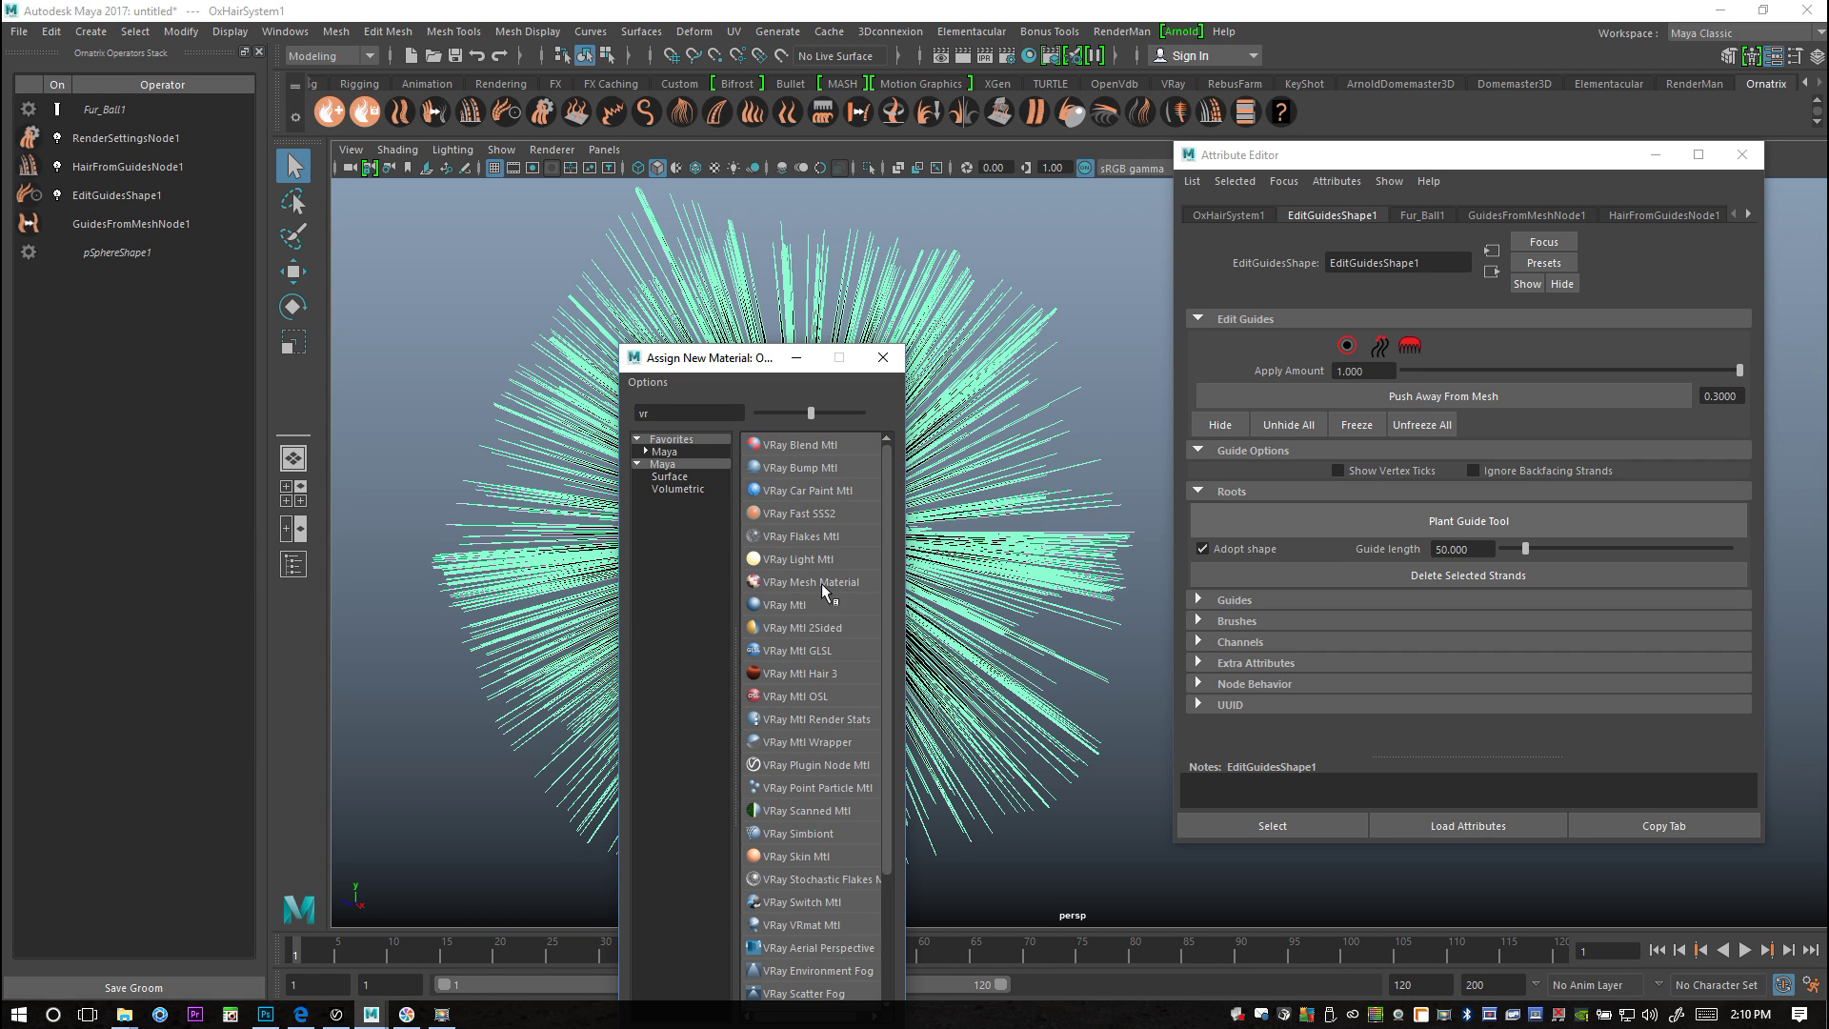
pyautogui.click(829, 677)
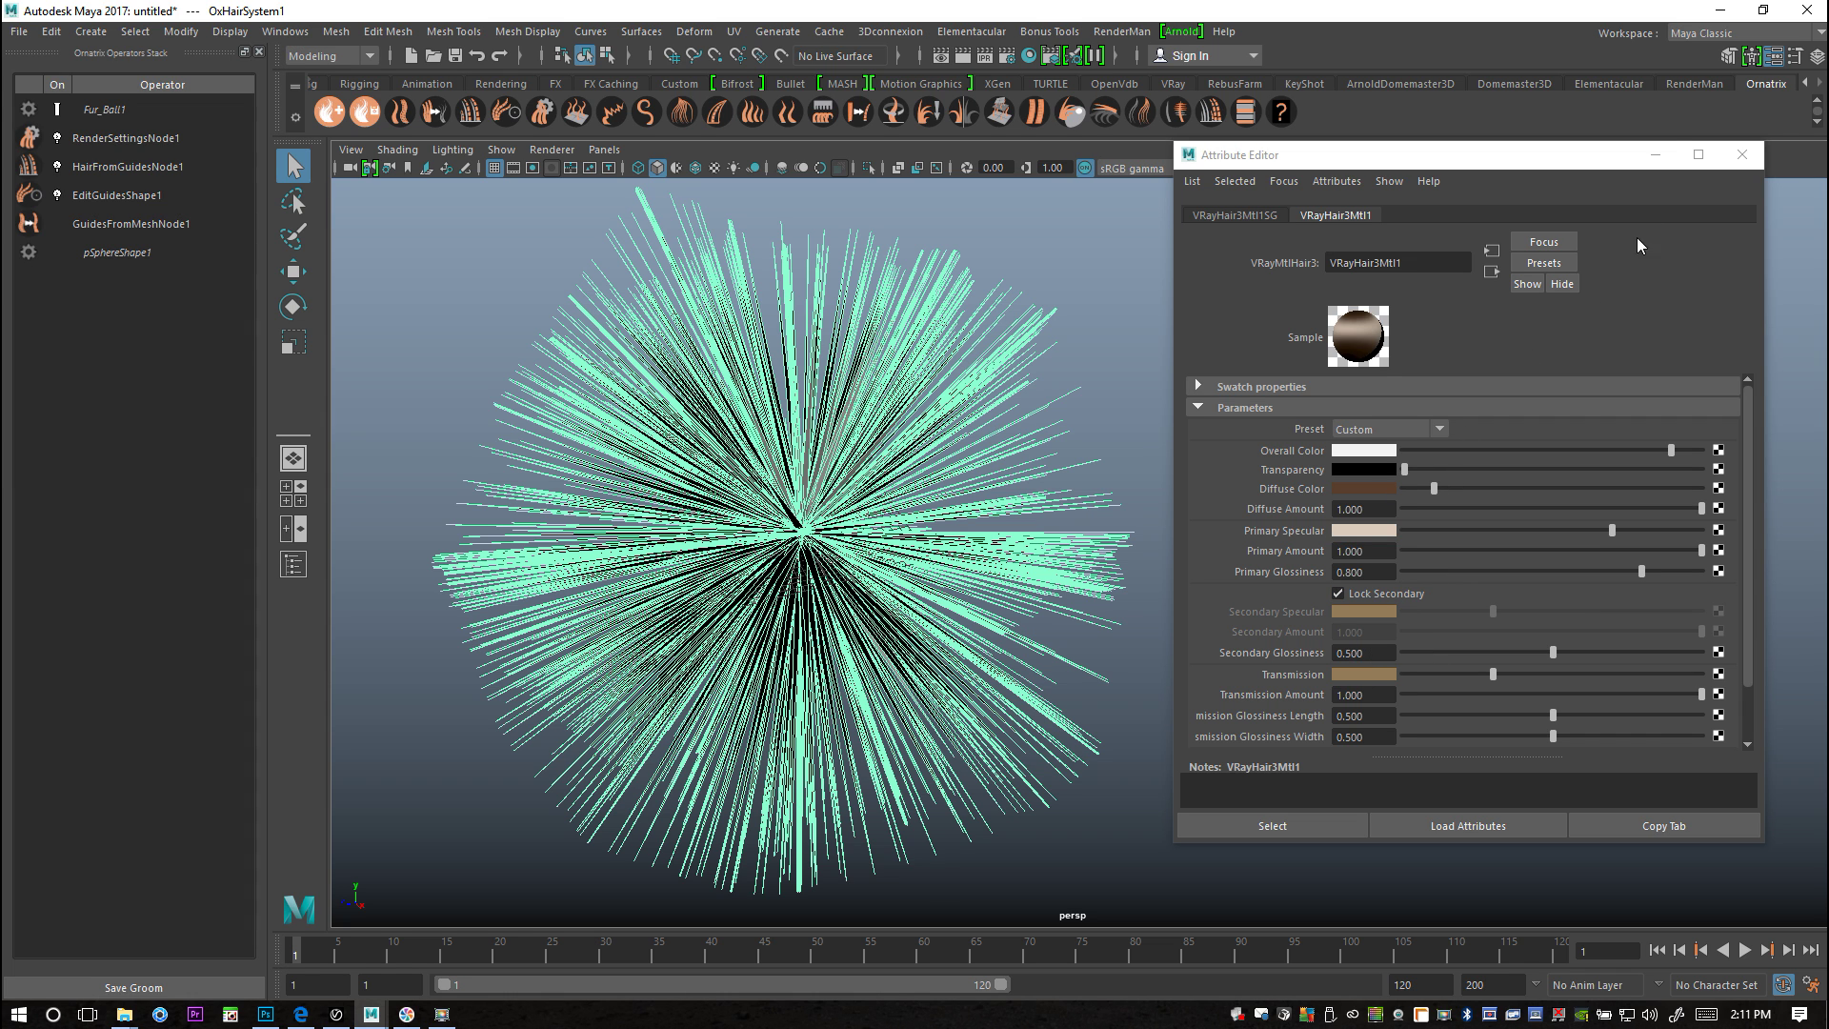
pyautogui.click(1655, 158)
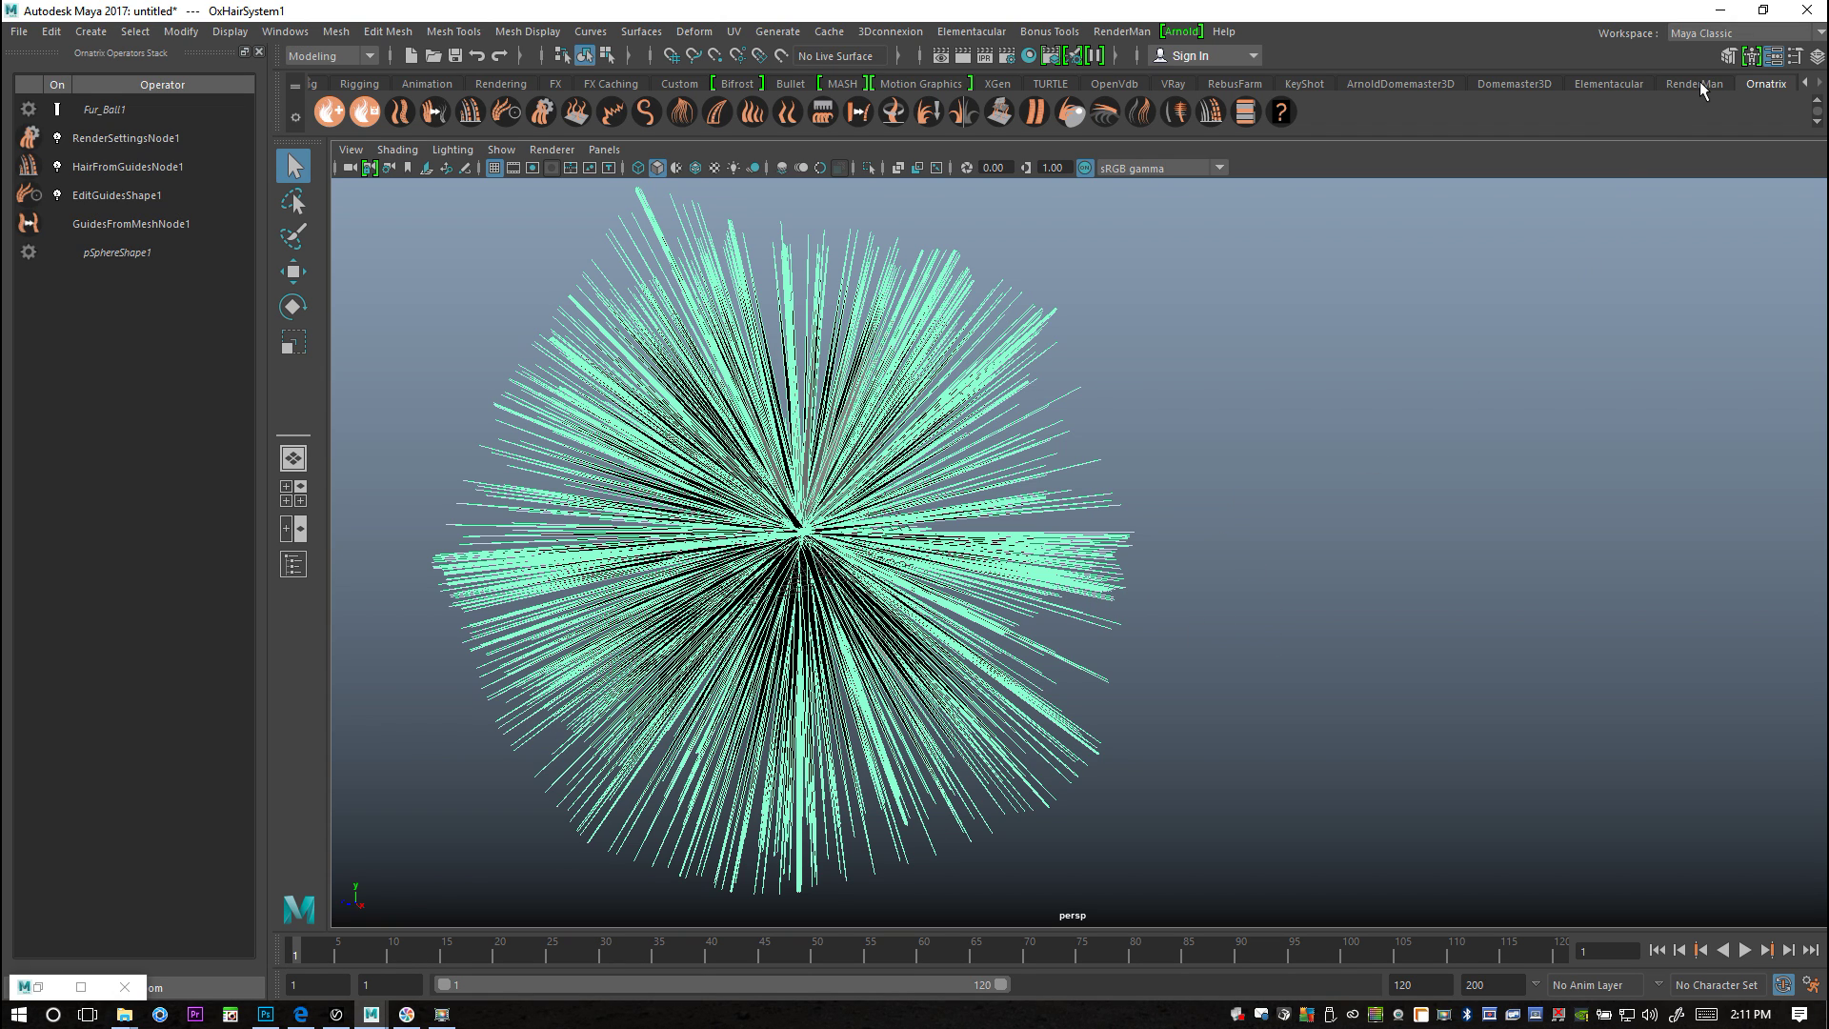
# Step: Add a V-Ray dome light, set the renderer to V-Ray, and render the view
pyautogui.click(1171, 85)
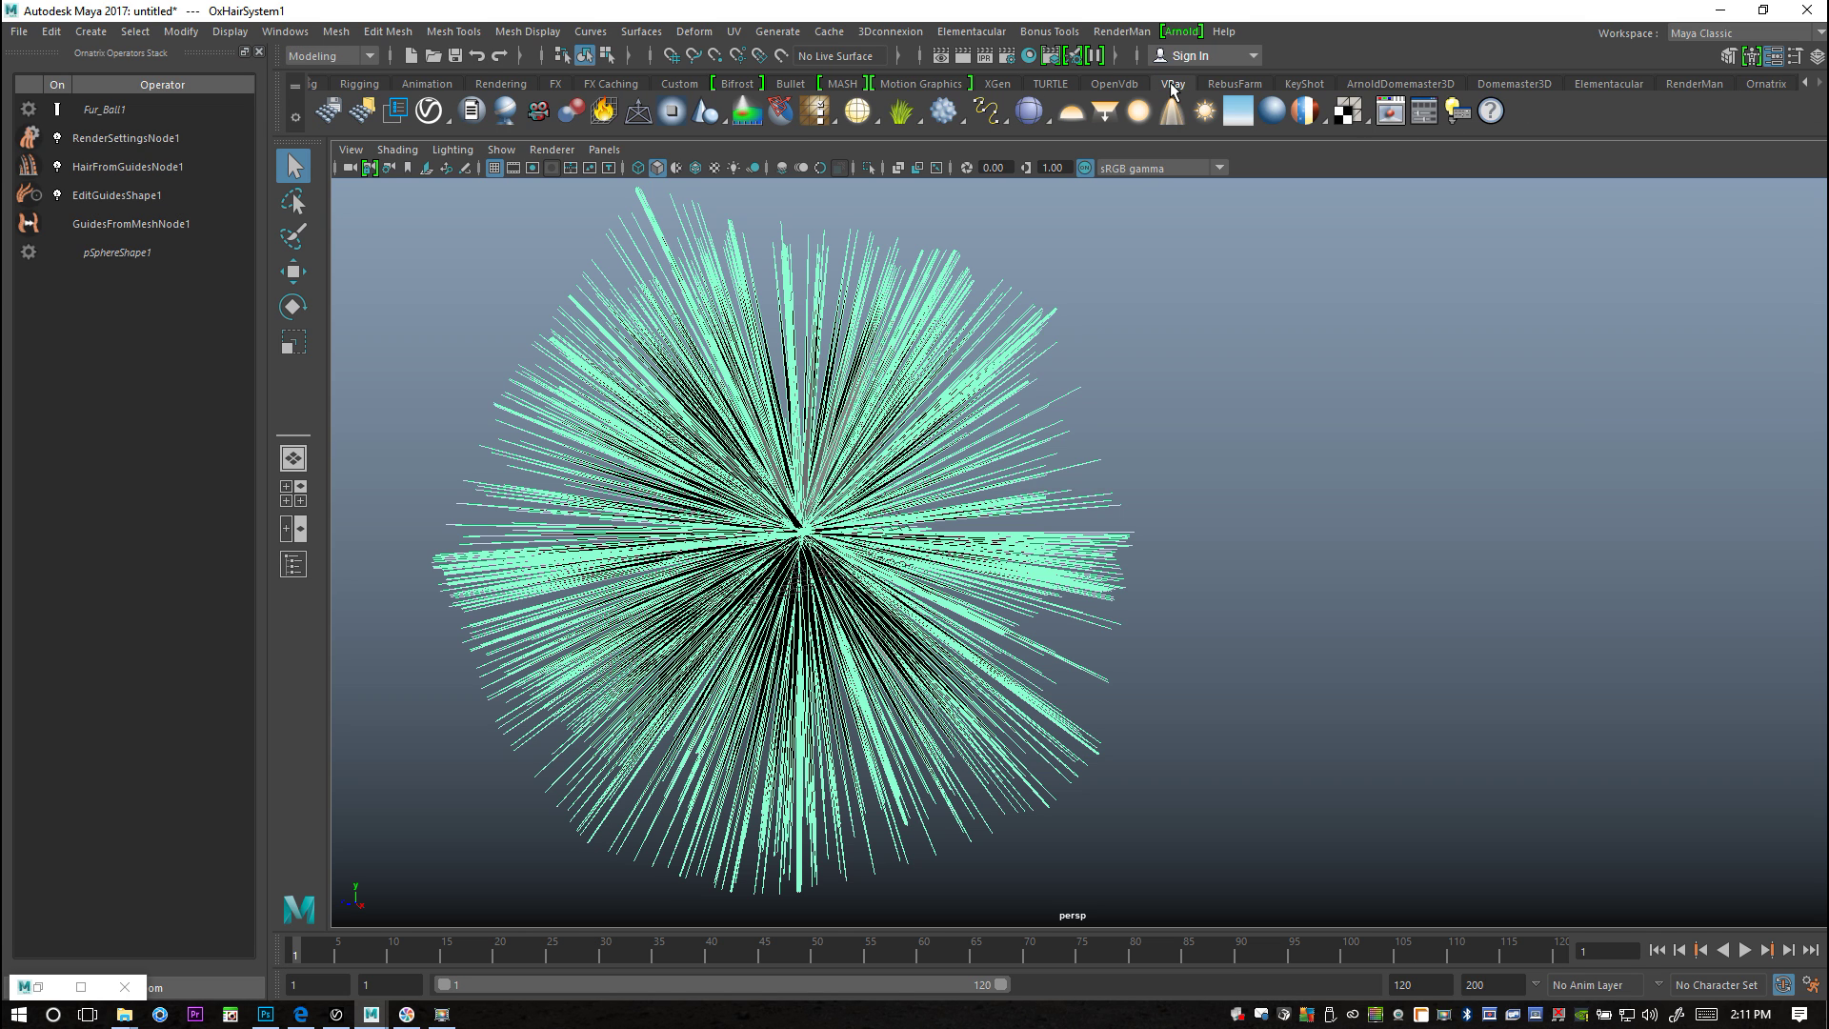
pyautogui.click(1070, 113)
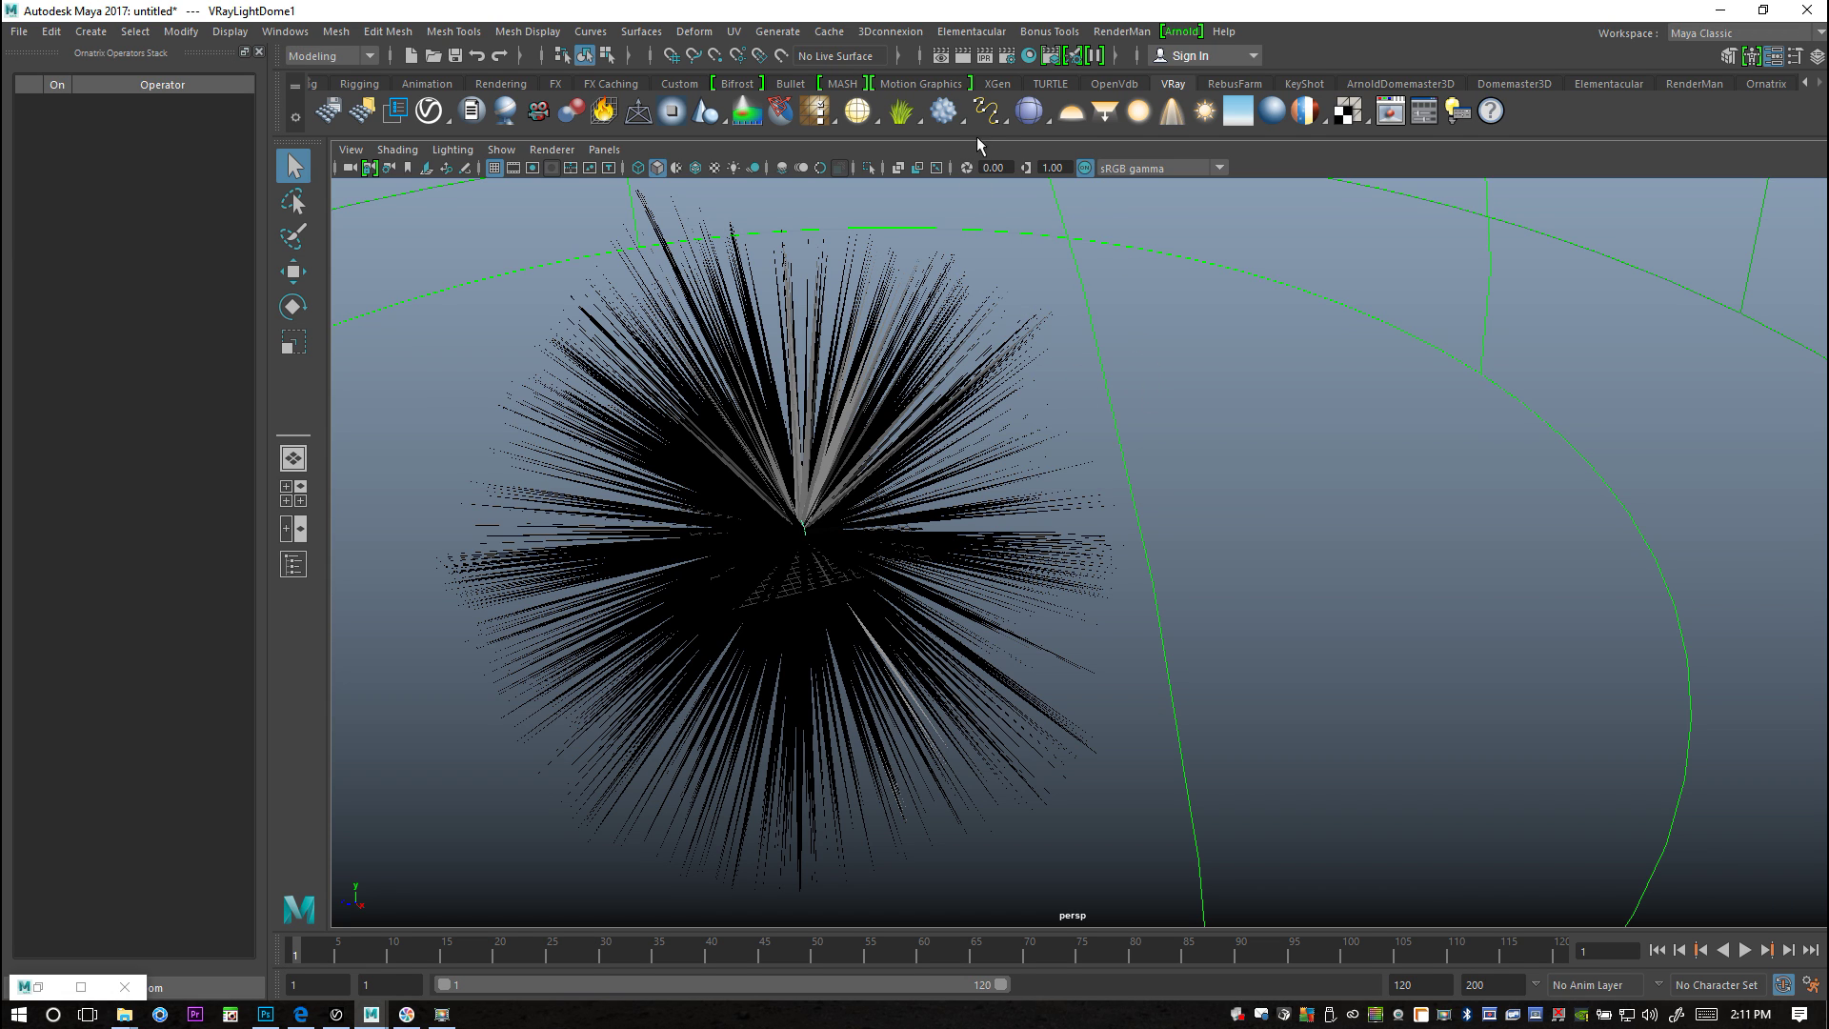
pyautogui.click(1008, 56)
pyautogui.click(530, 257)
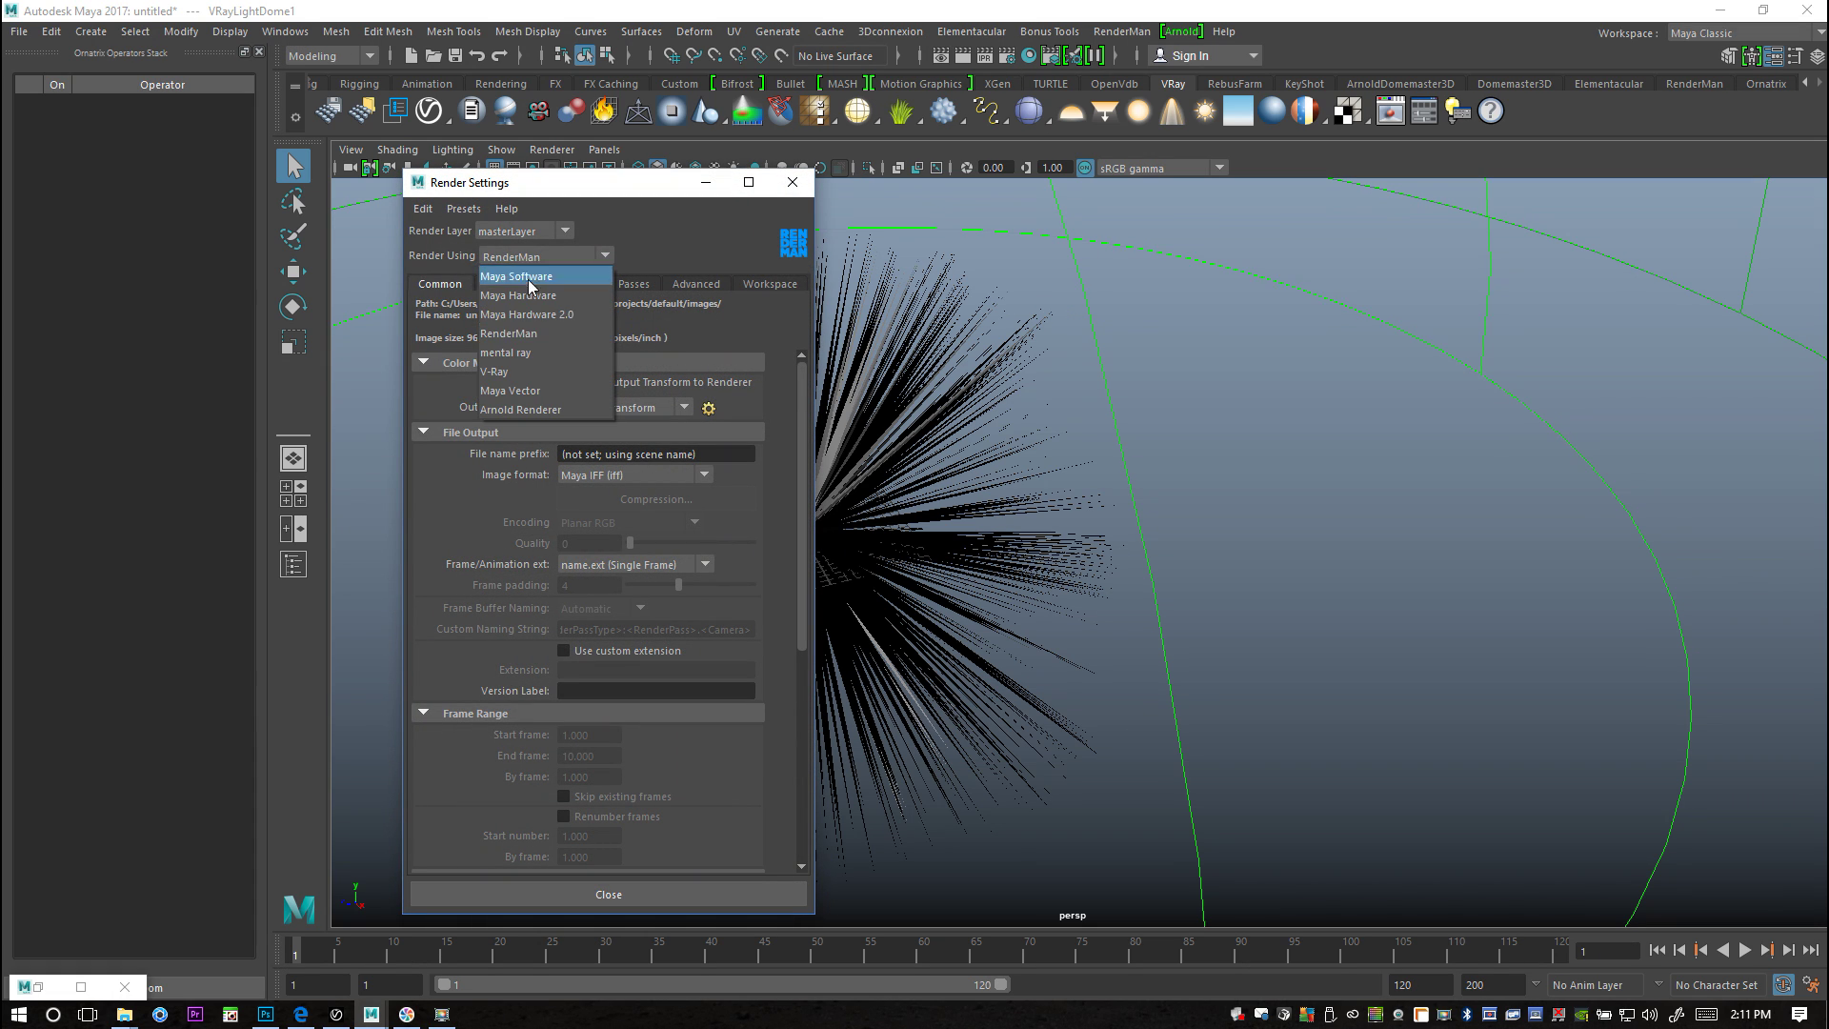
pyautogui.click(551, 374)
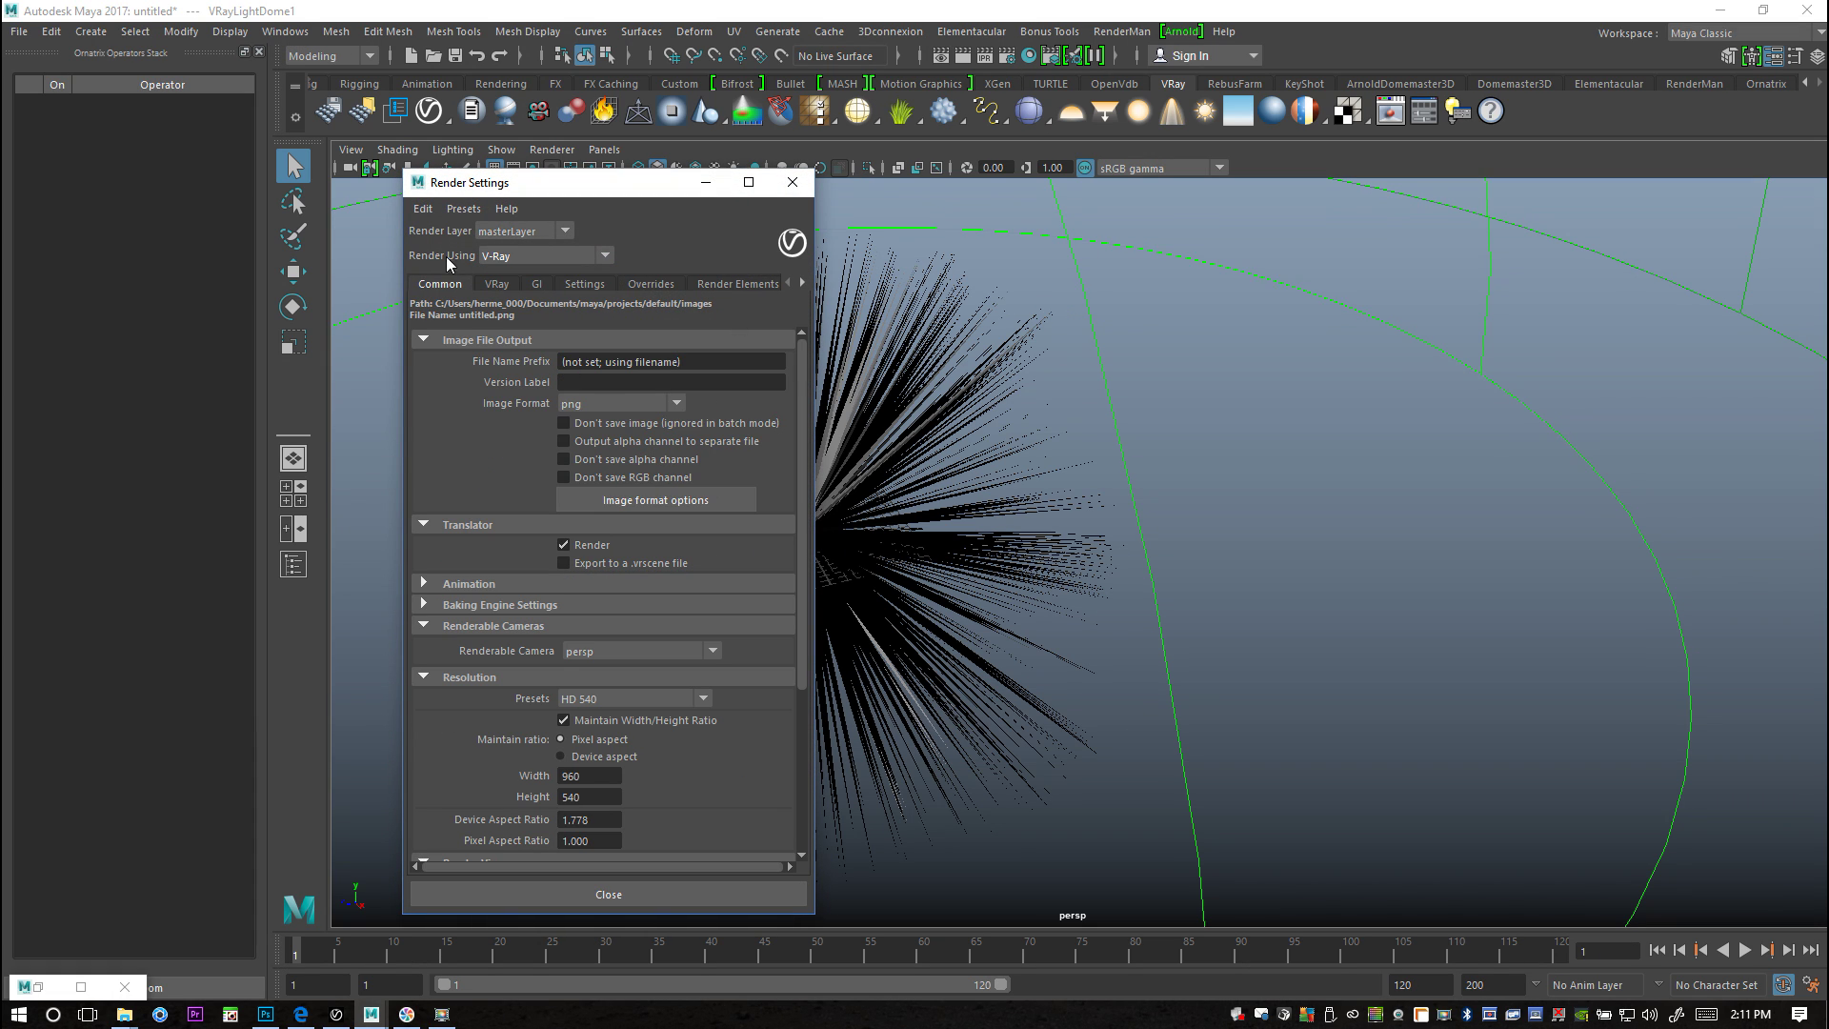
pyautogui.click(695, 184)
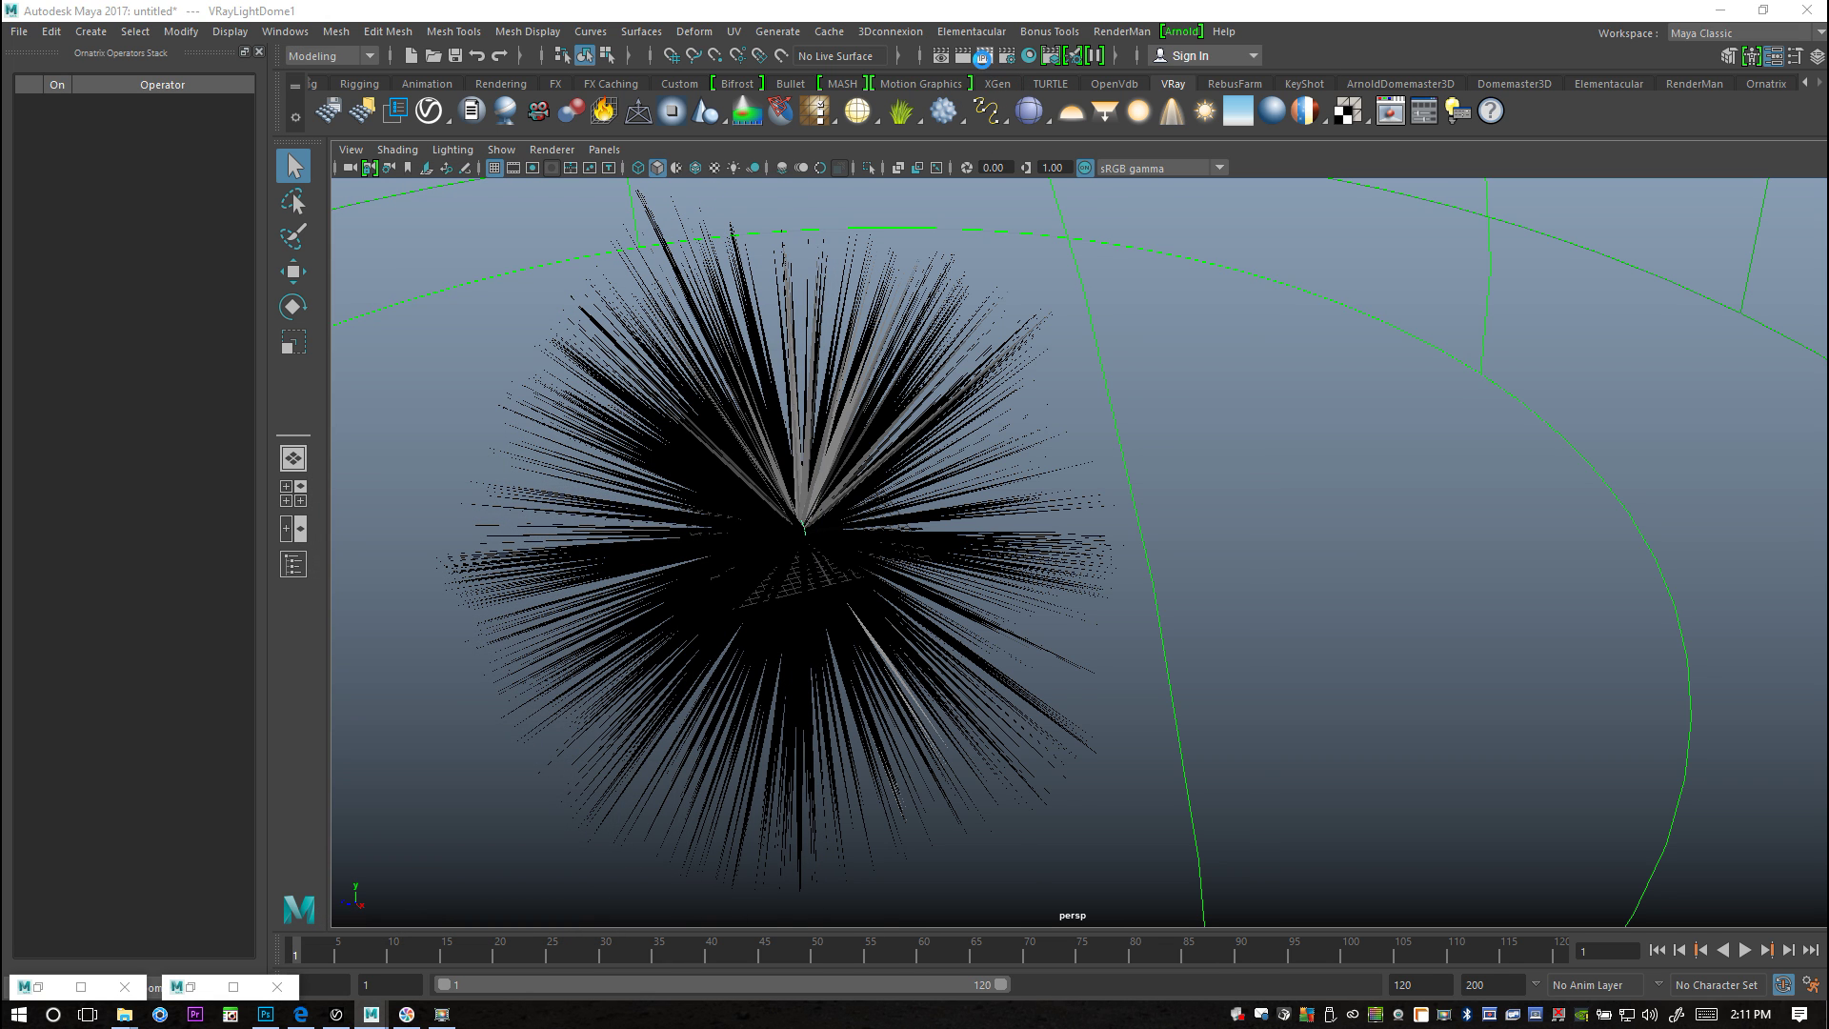
pyautogui.click(982, 57)
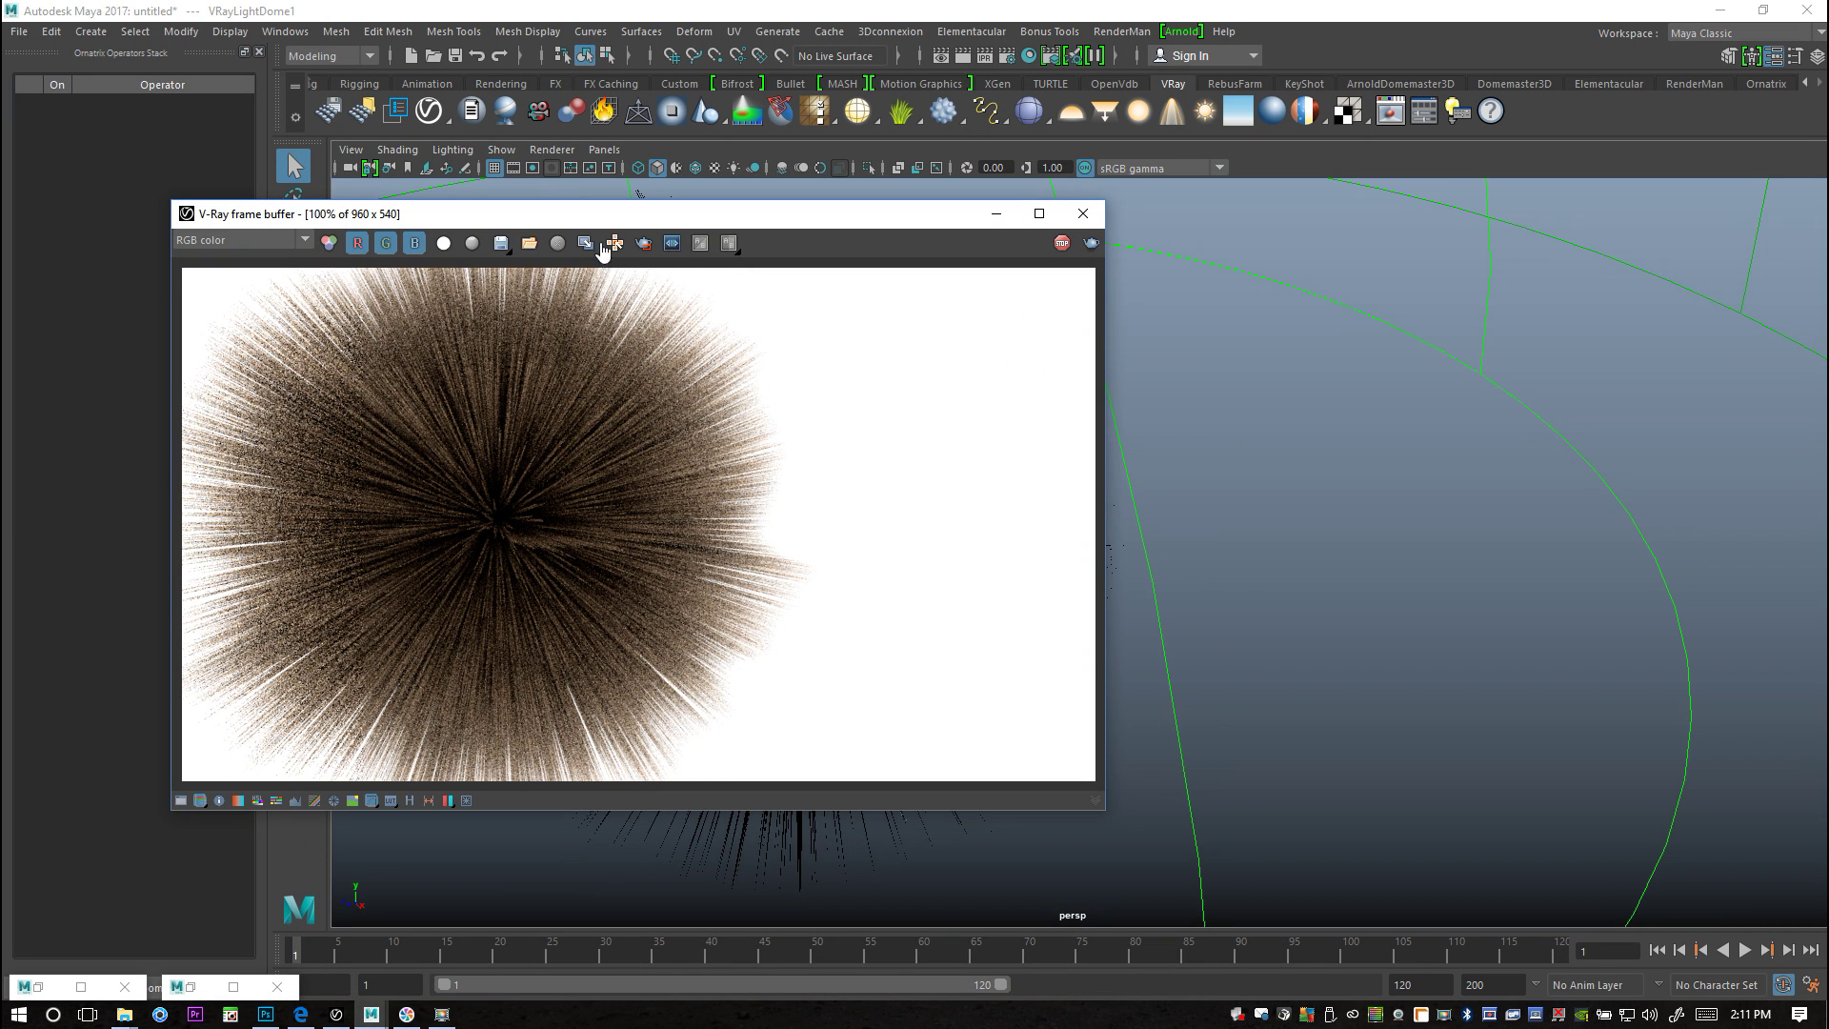
# Step: Run an interactive V-Ray IPR render while orbiting the camera, then minimize the frame buffer
pyautogui.click(603, 245)
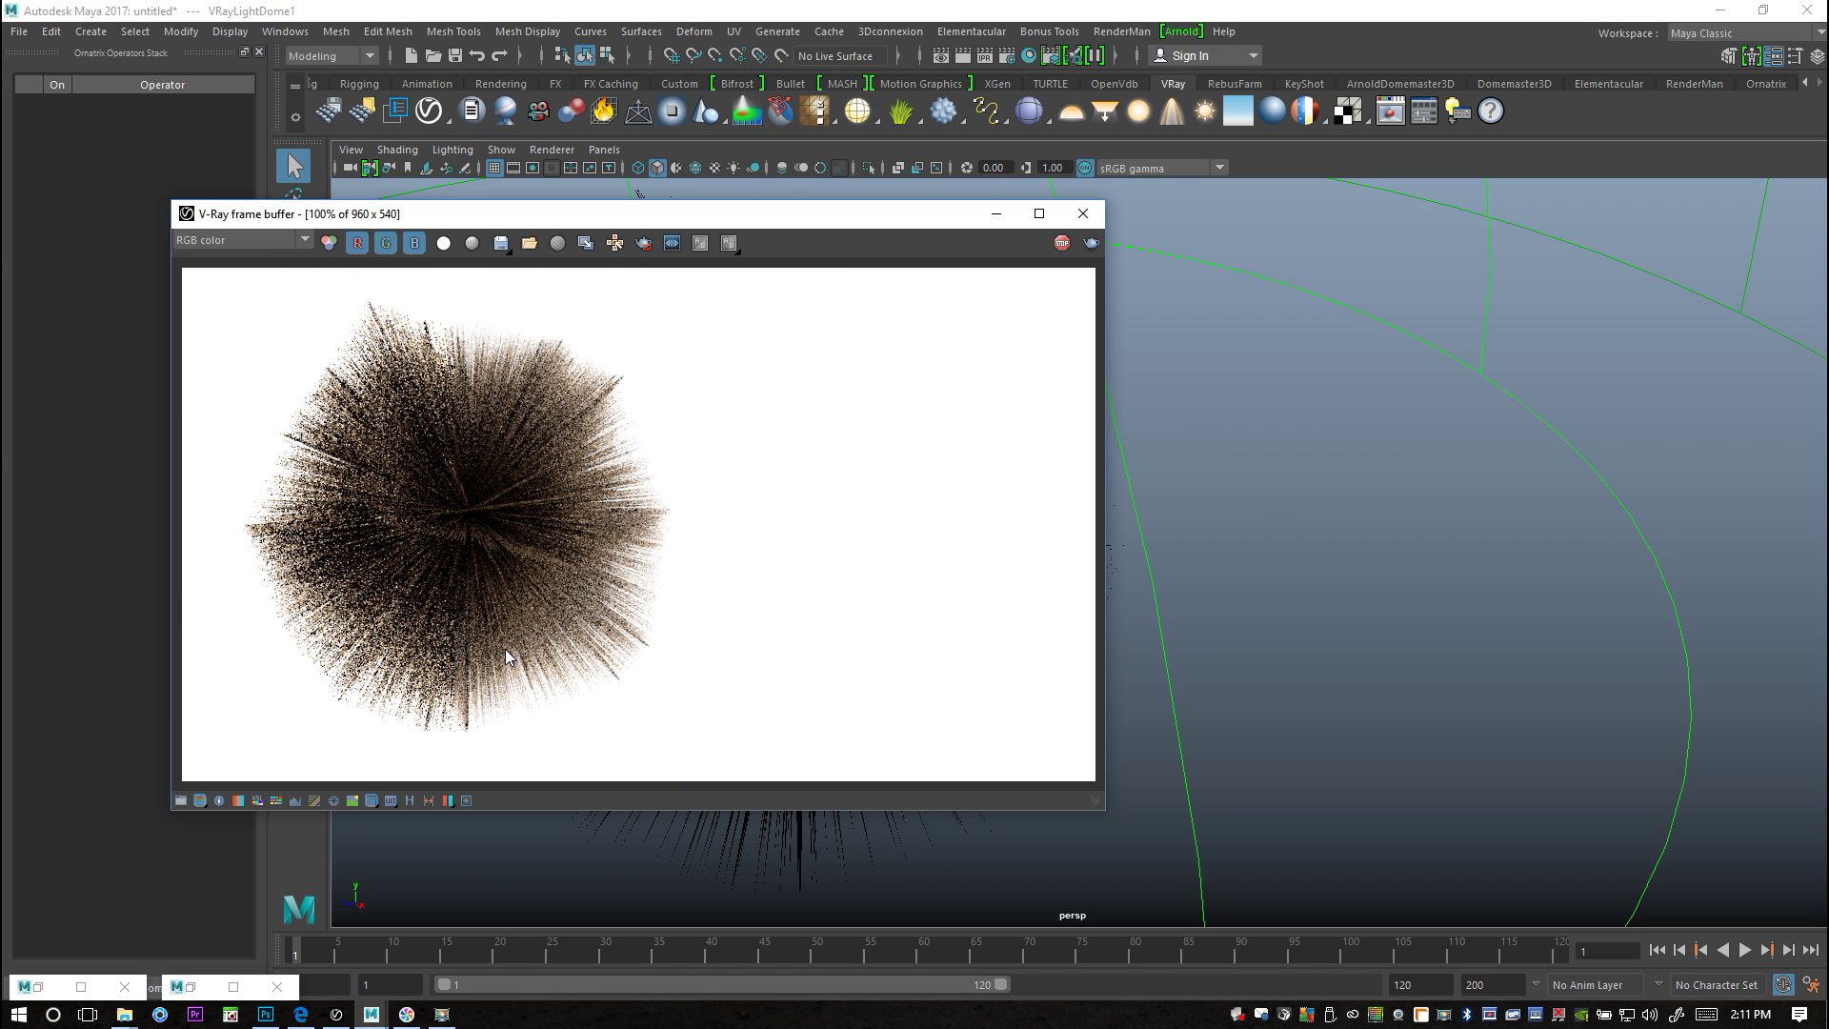
pyautogui.moveTo(627, 217); pyautogui.dragTo(1402, 167)
pyautogui.keyDown('alt'); pyautogui.moveTo(721, 530); pyautogui.dragTo(600, 490); pyautogui.keyUp('alt')
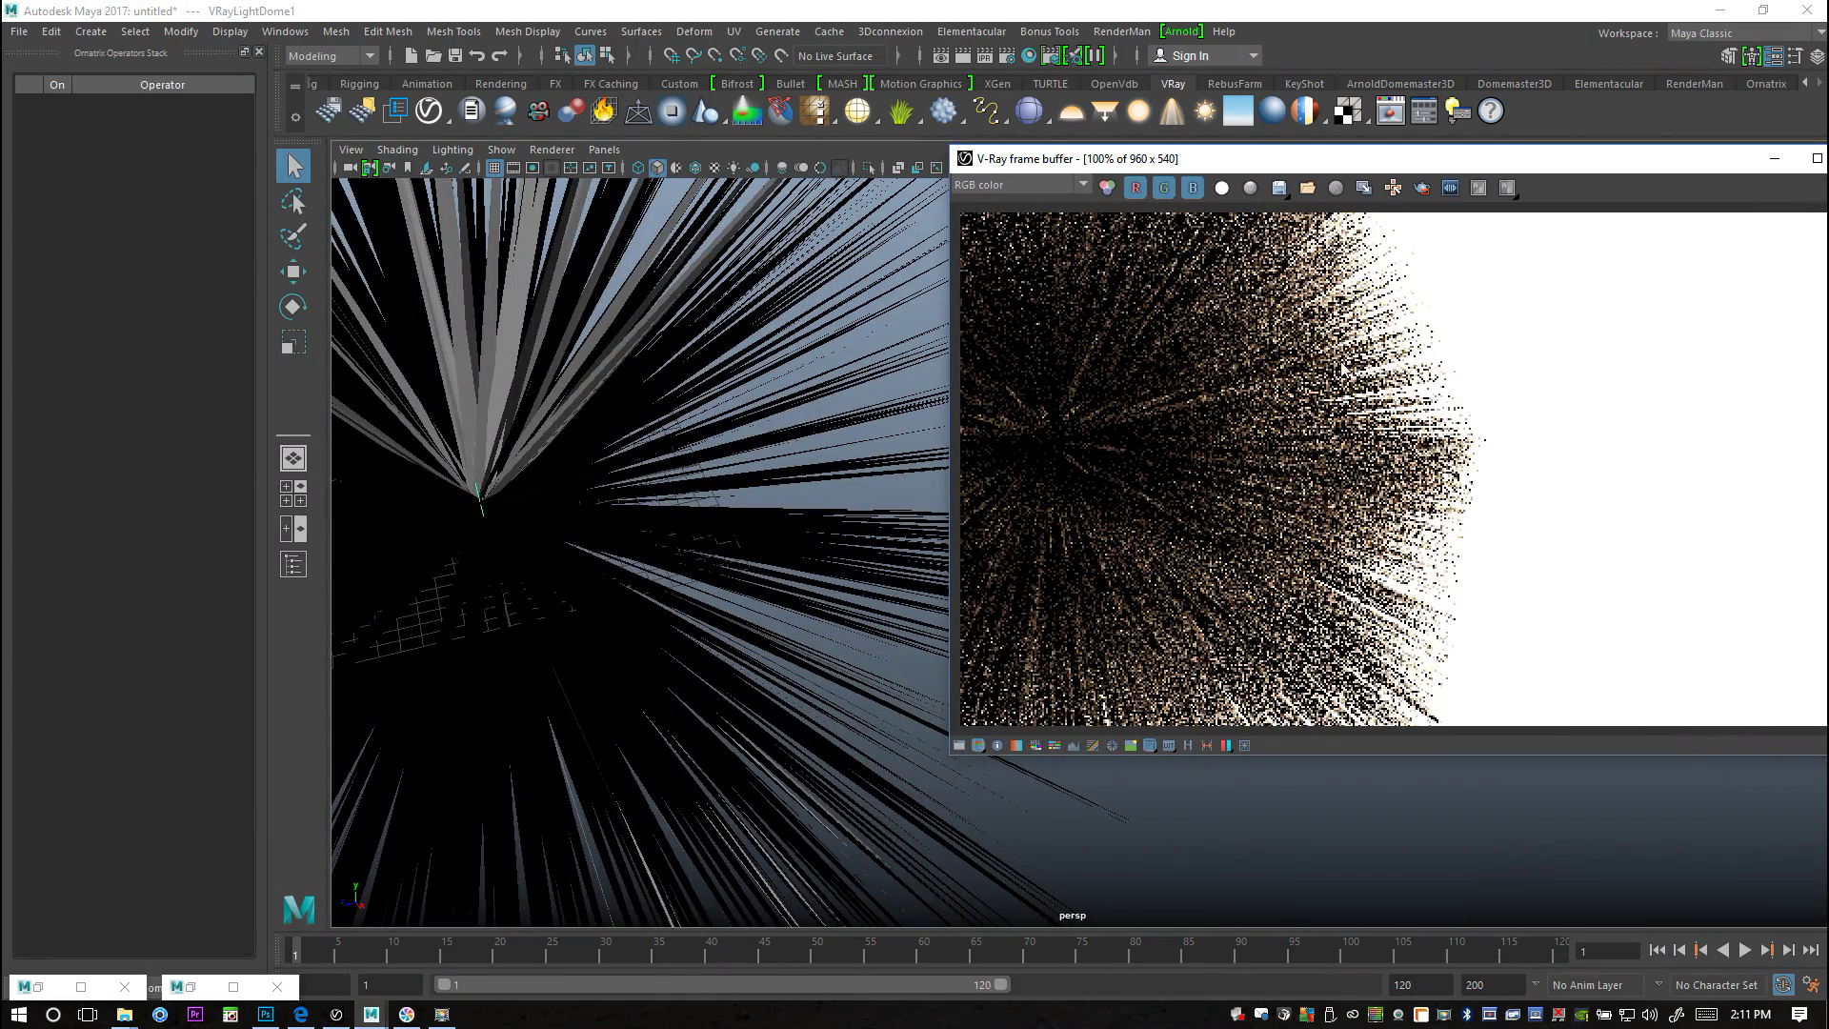
pyautogui.keyDown('alt'); pyautogui.moveTo(531, 523); pyautogui.dragTo(1113, 593); pyautogui.keyUp('alt')
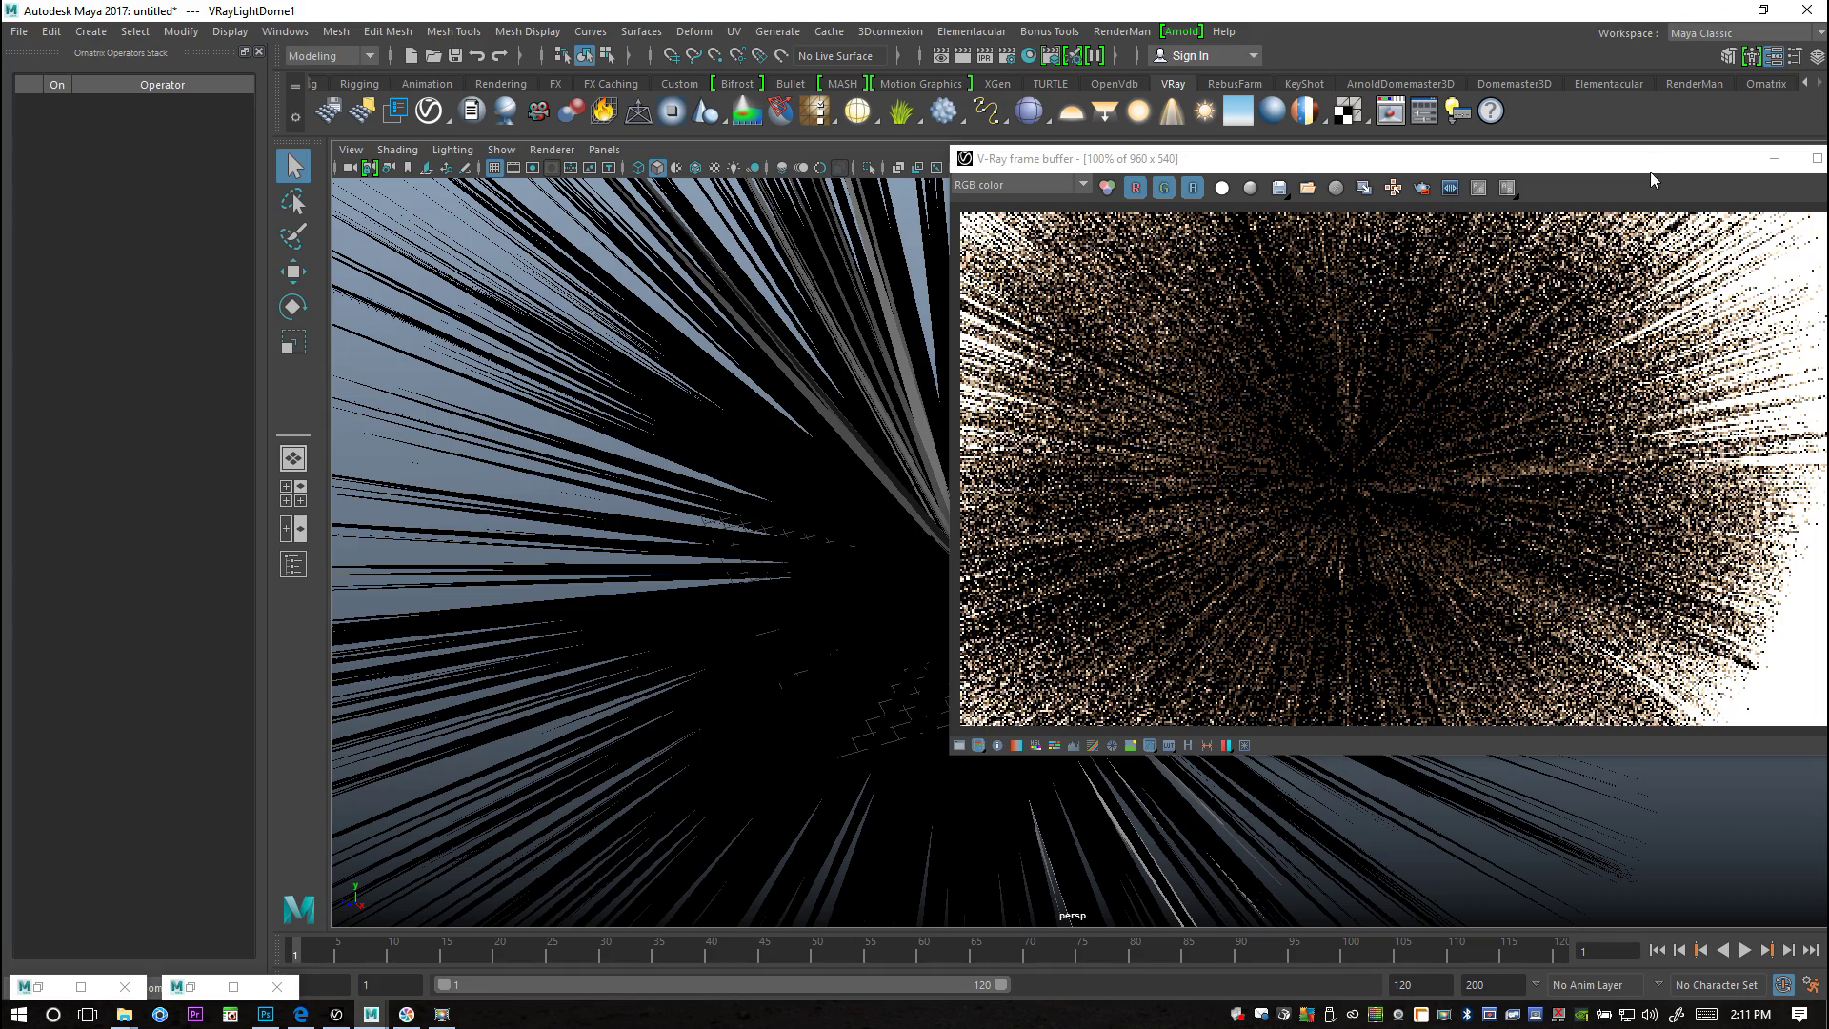
pyautogui.moveTo(1772, 158); pyautogui.dragTo(1362, 173)
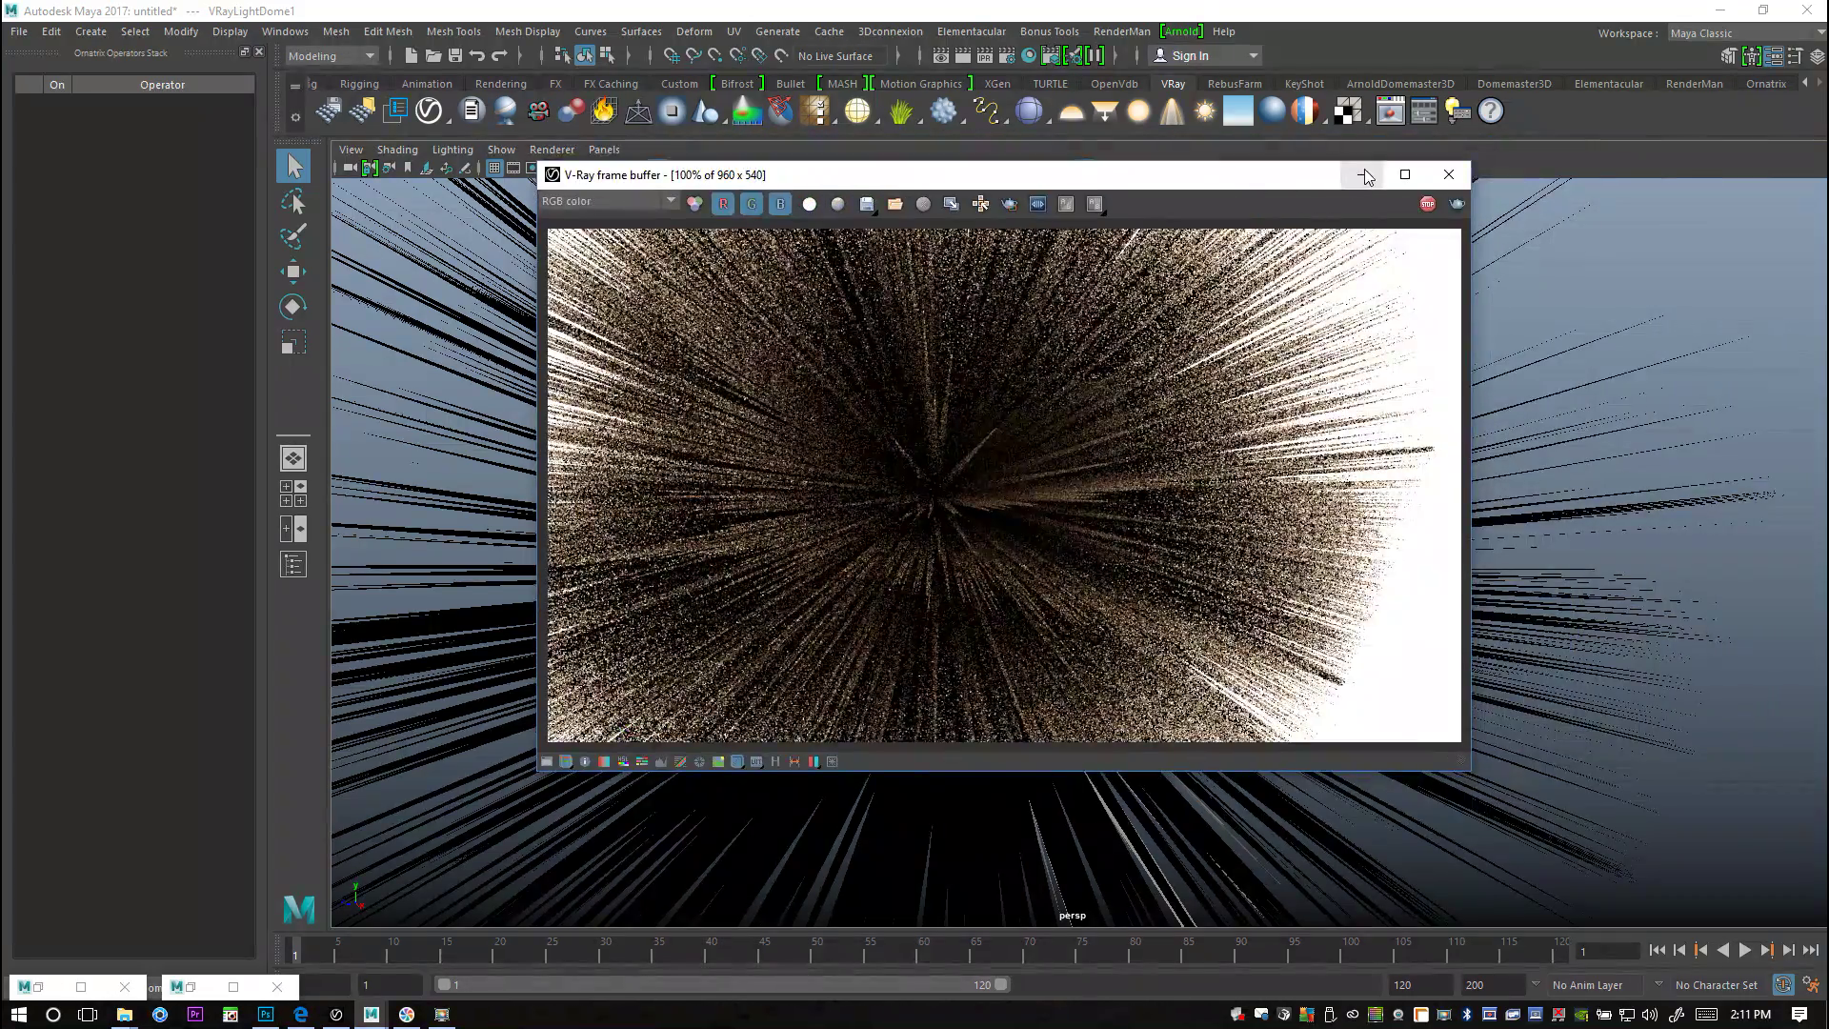
pyautogui.click(1364, 176)
# Step: Select the EditGuidesShape1 operator, close the minimized windows, and open its attributes
pyautogui.click(1102, 646)
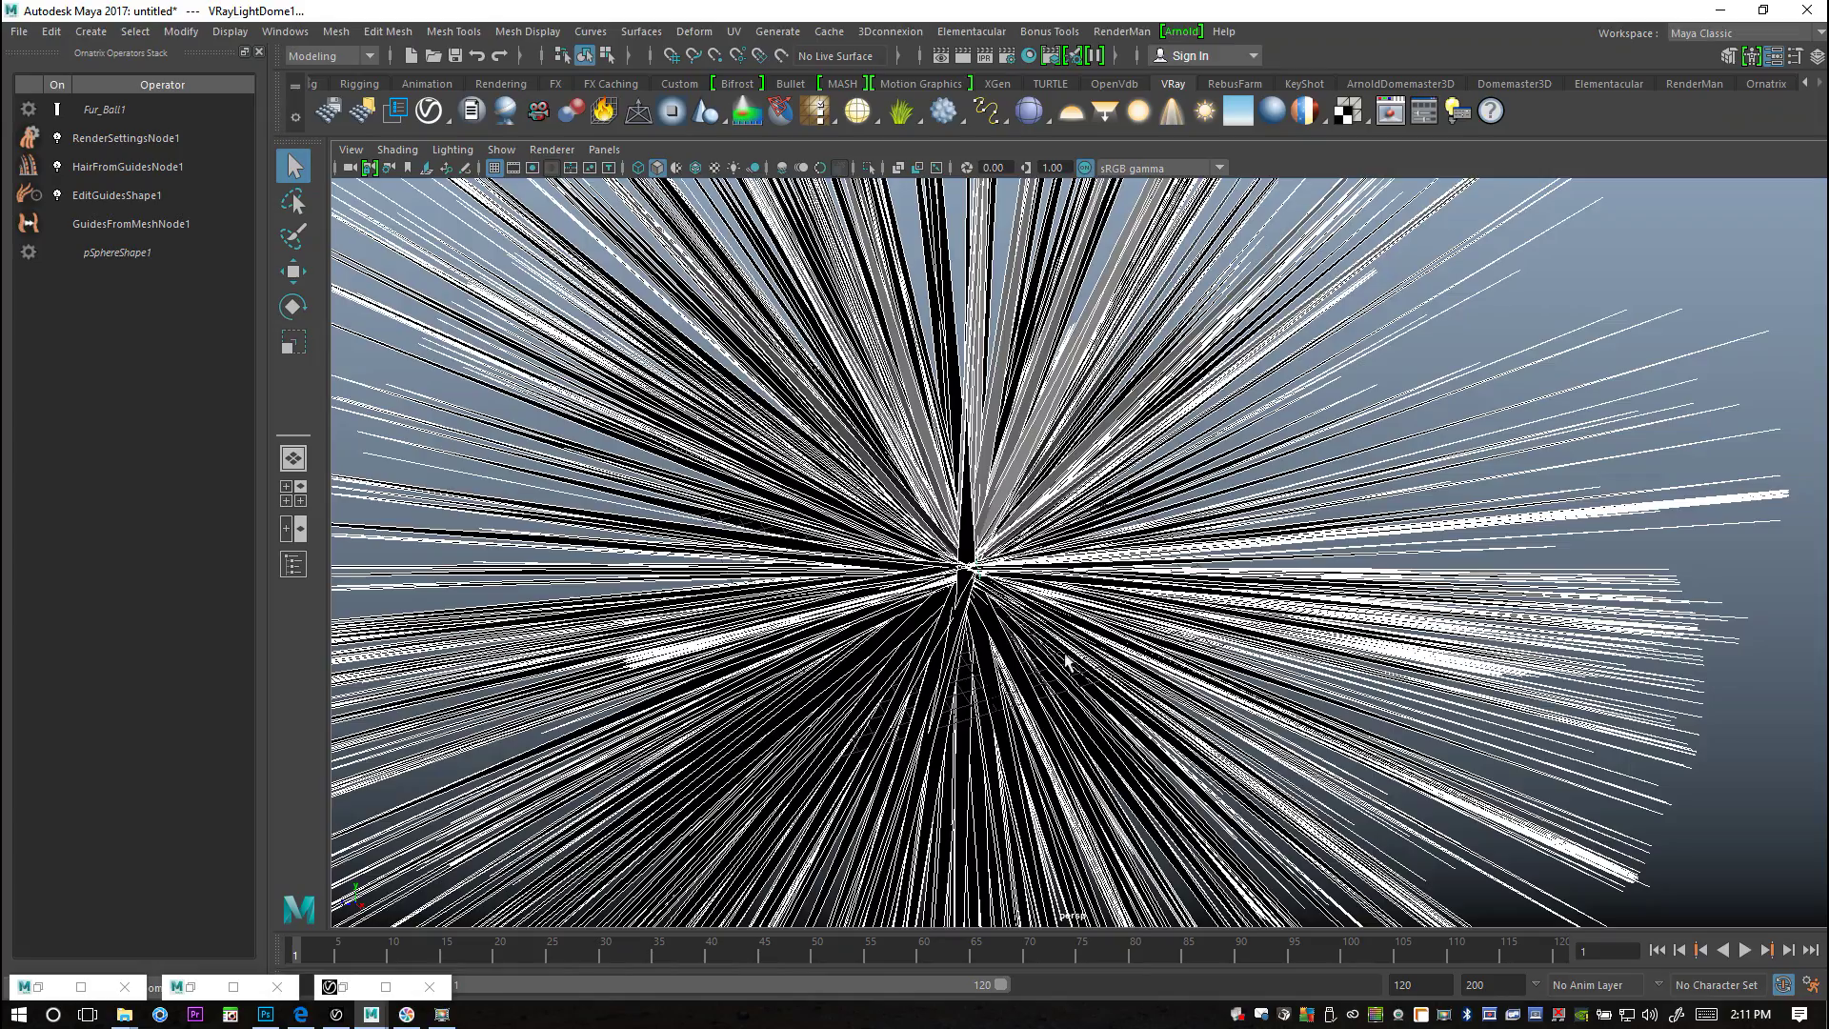
pyautogui.click(131, 200)
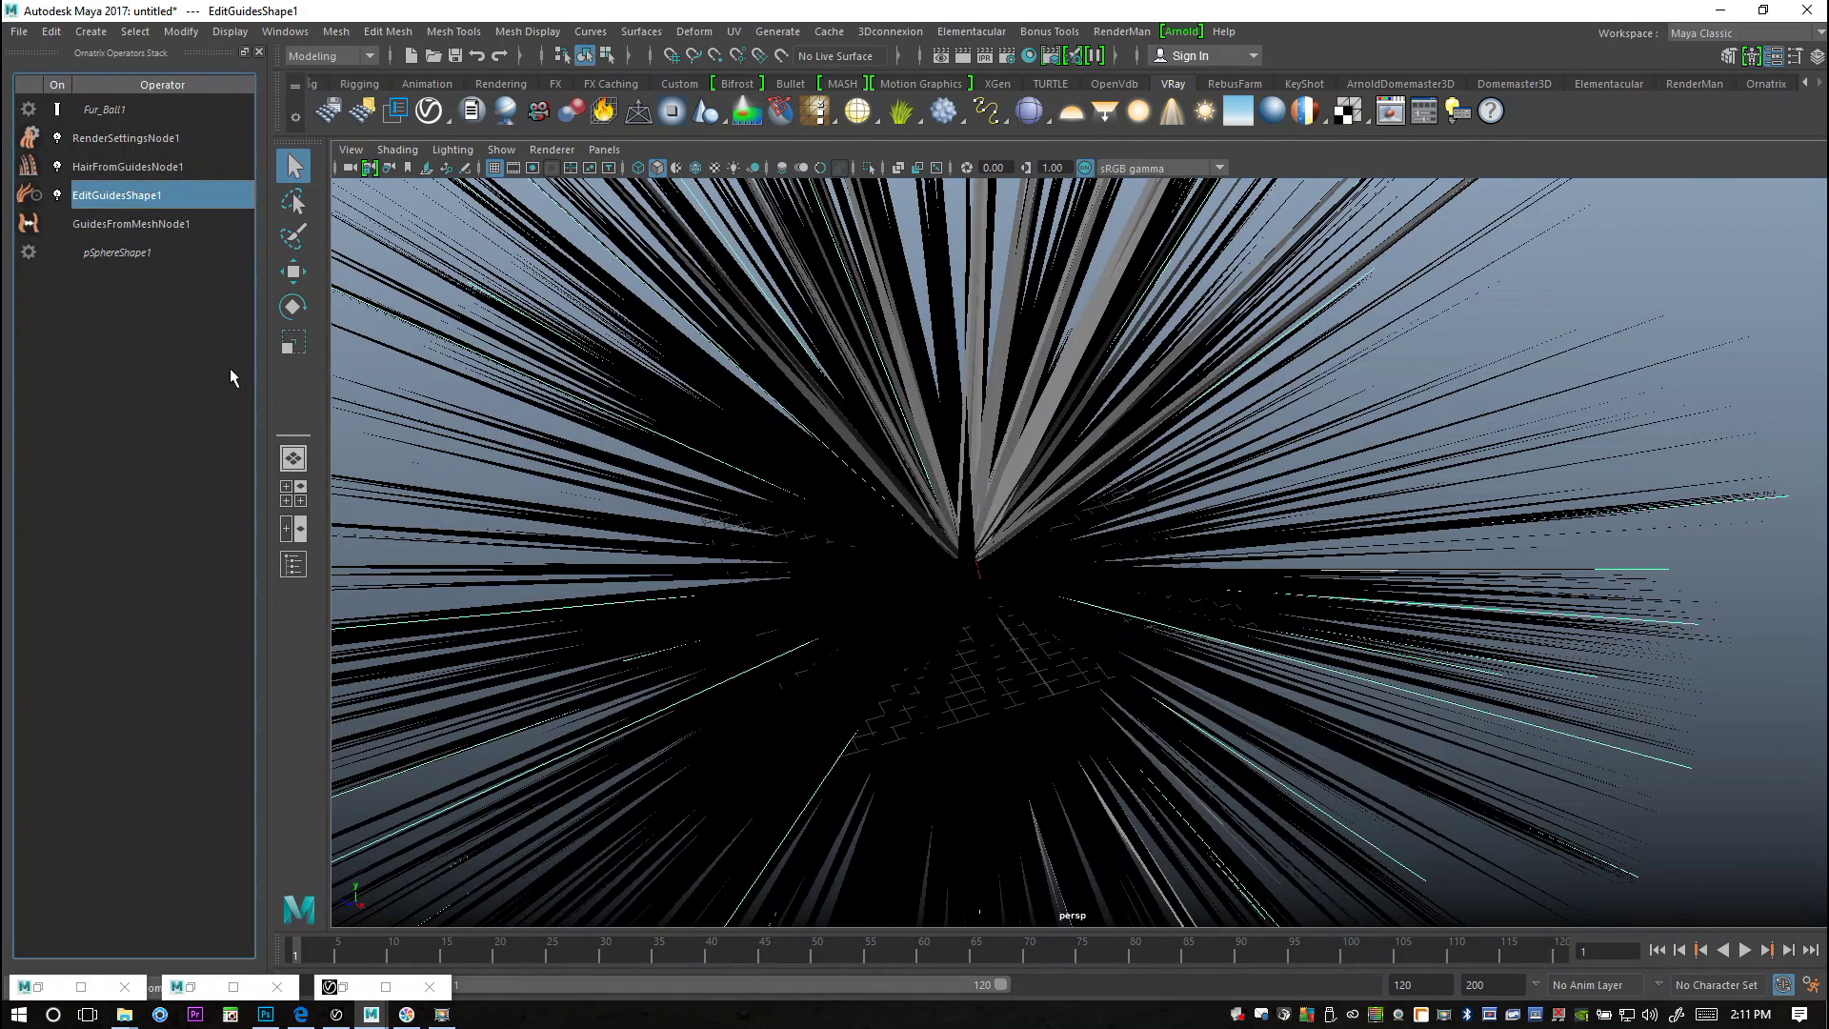
pyautogui.click(429, 985)
pyautogui.click(285, 987)
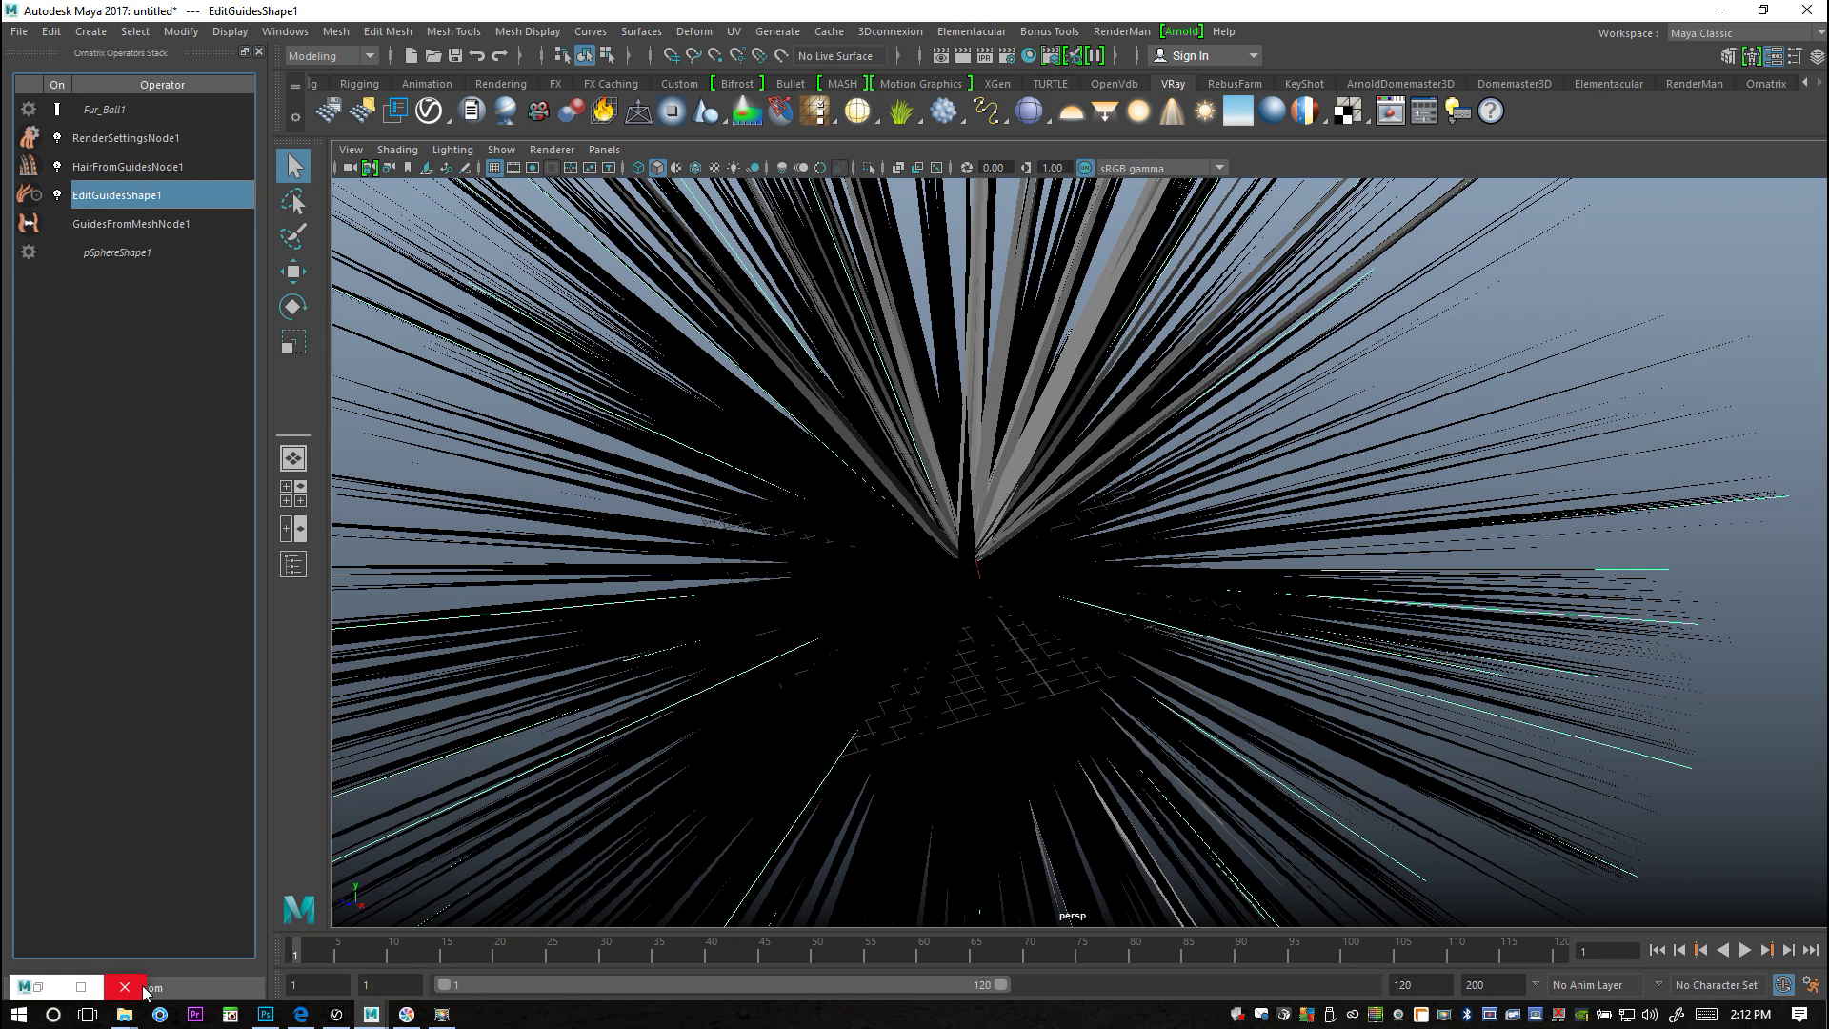
pyautogui.click(124, 987)
pyautogui.hotkey('ctrl', 'a')
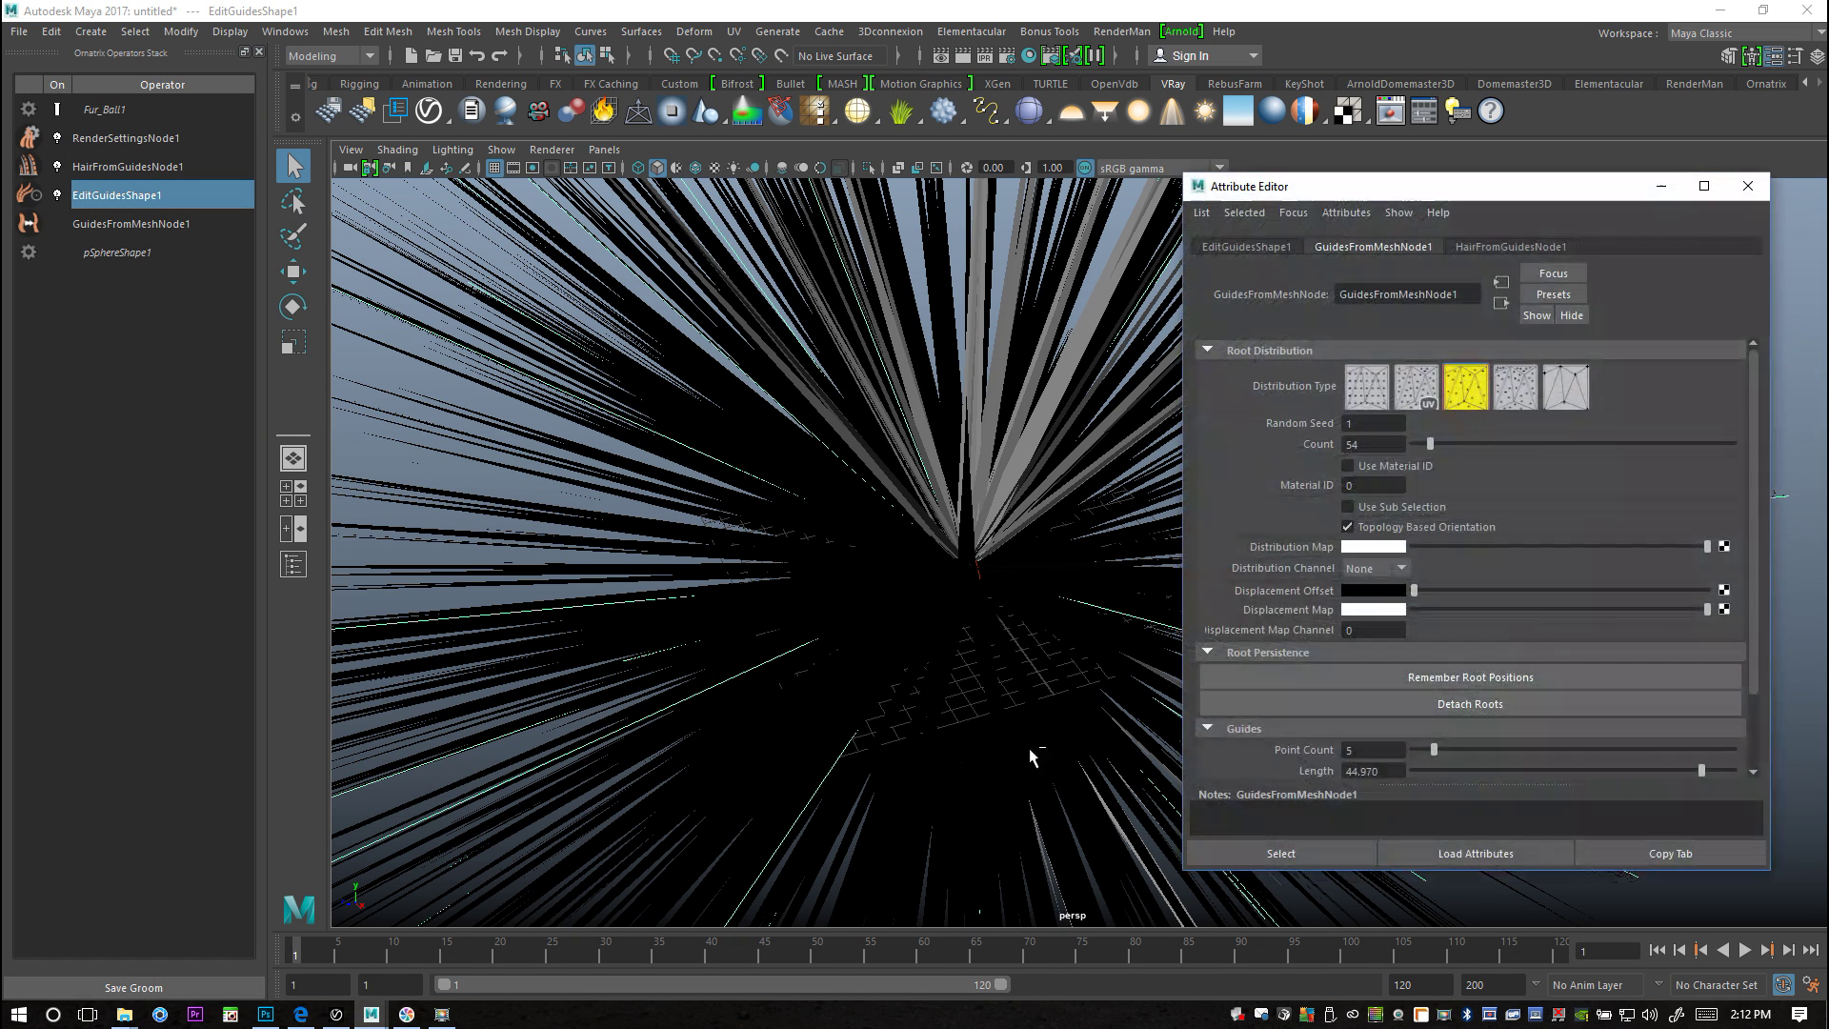
# Step: Set guide Length to about 25.9, Count to 1000 and Randomness to 0.437
pyautogui.scroll(-3, 1518, 554)
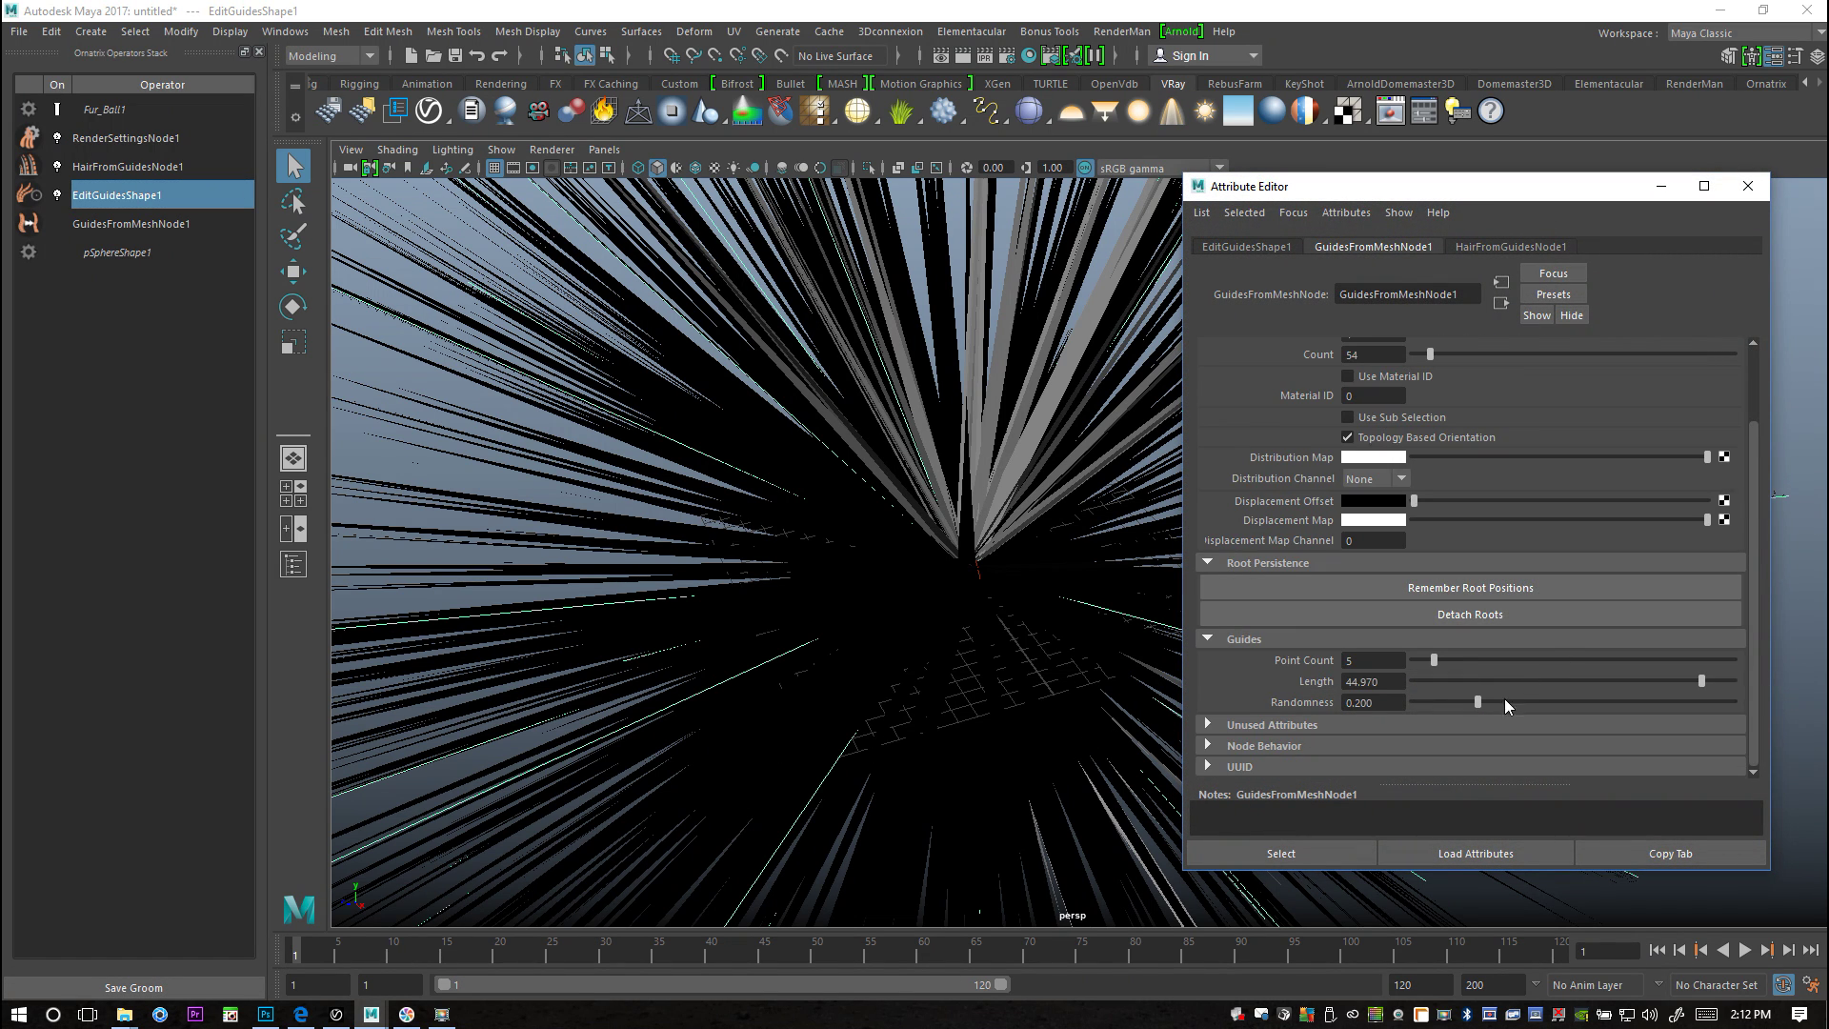
pyautogui.moveTo(1703, 680); pyautogui.dragTo(1577, 696)
pyautogui.scroll(3, 1540, 552)
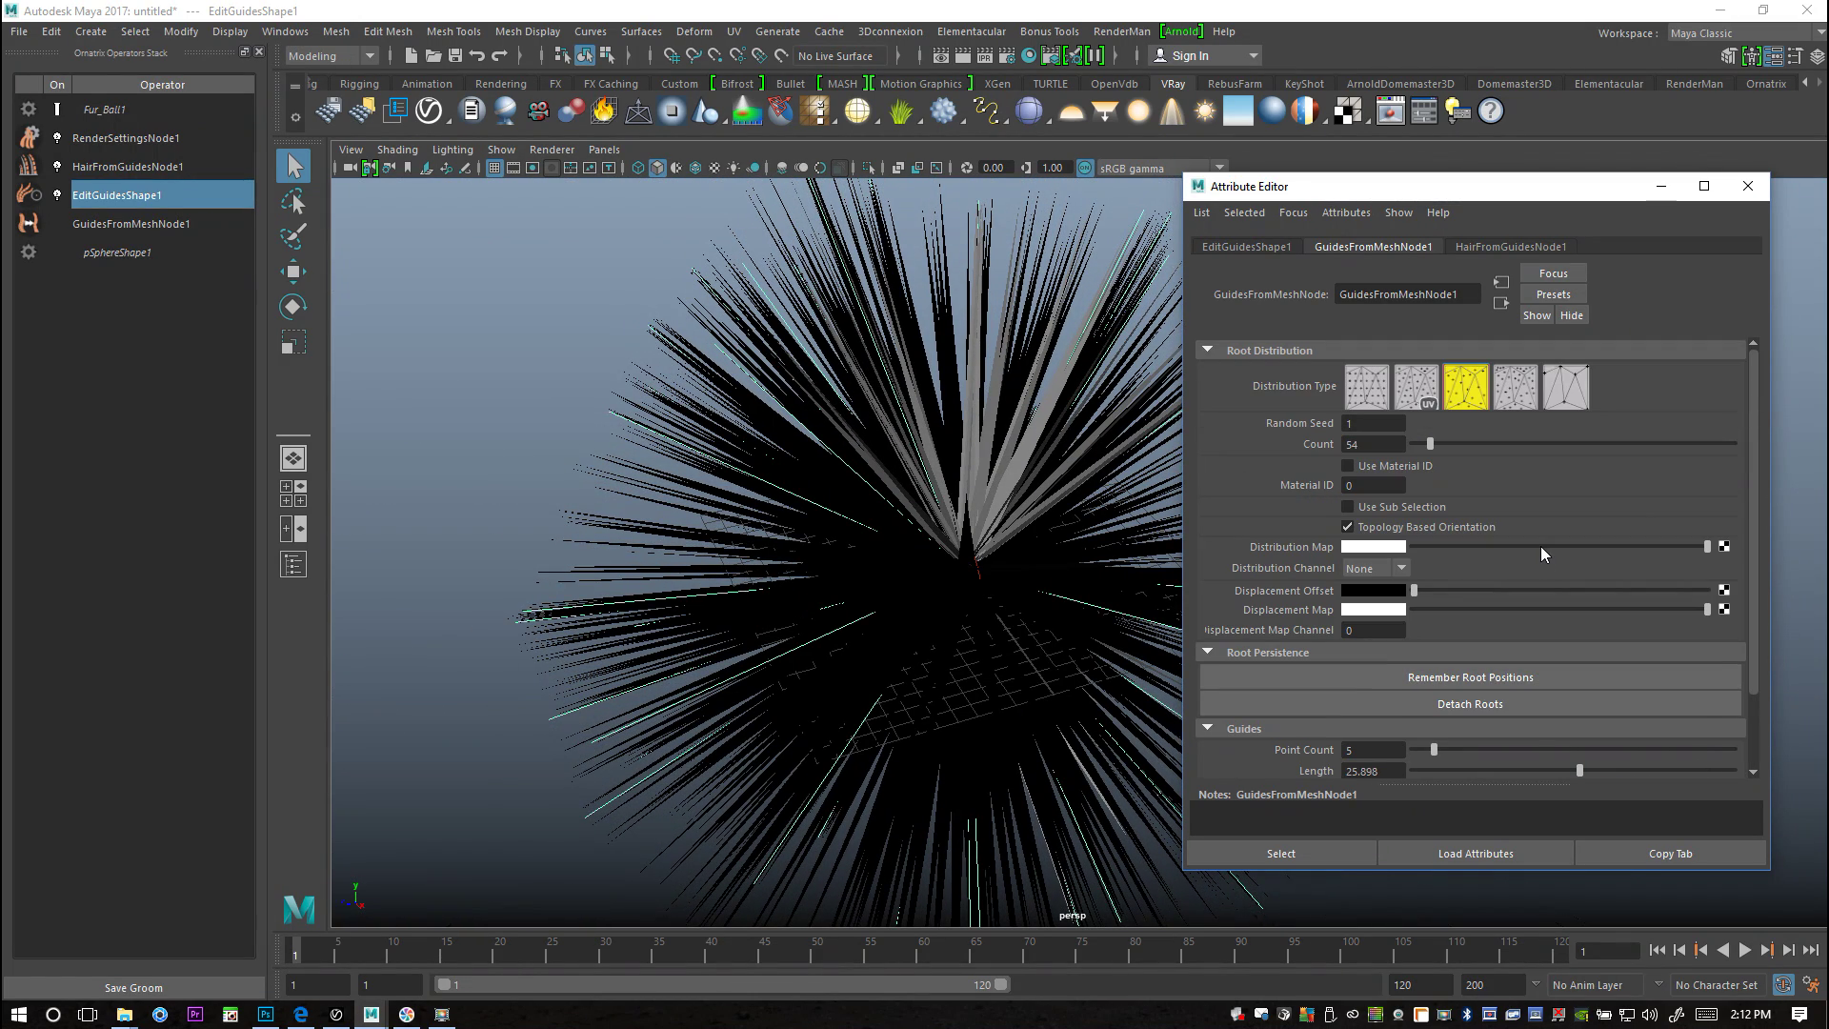
pyautogui.moveTo(1431, 444); pyautogui.dragTo(1763, 458)
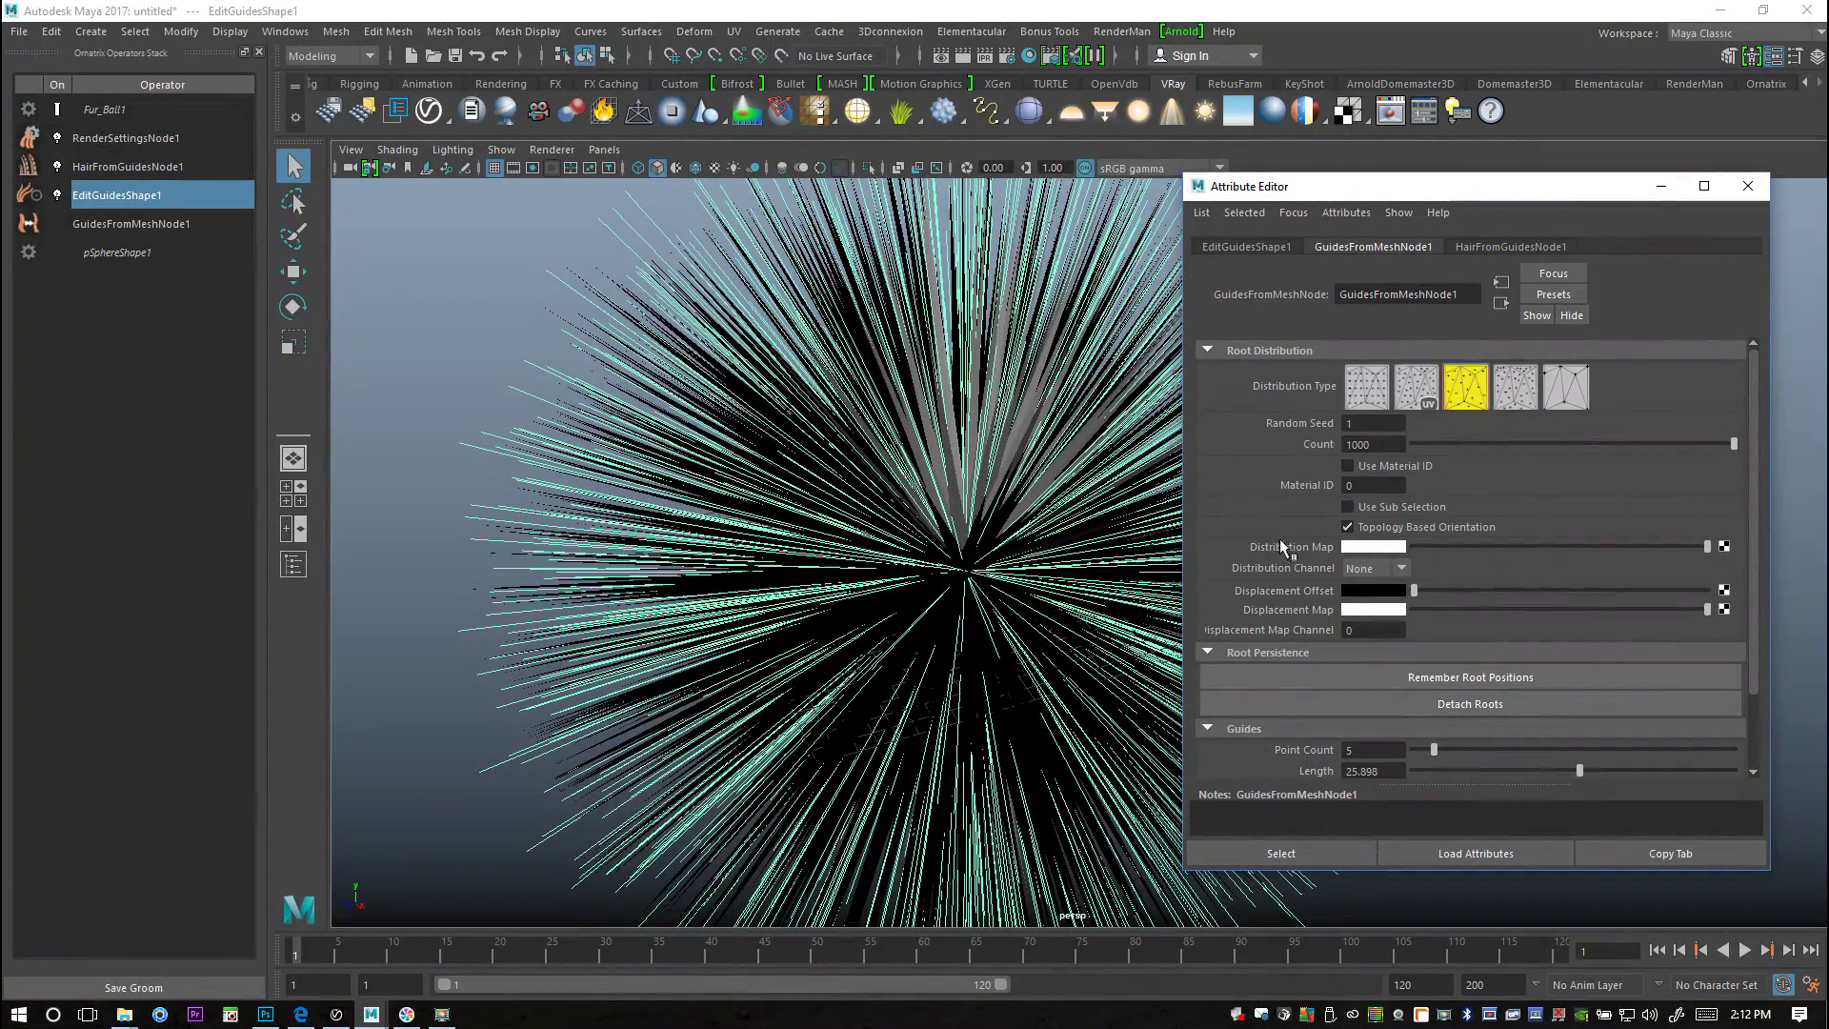
pyautogui.scroll(-3, 1449, 545)
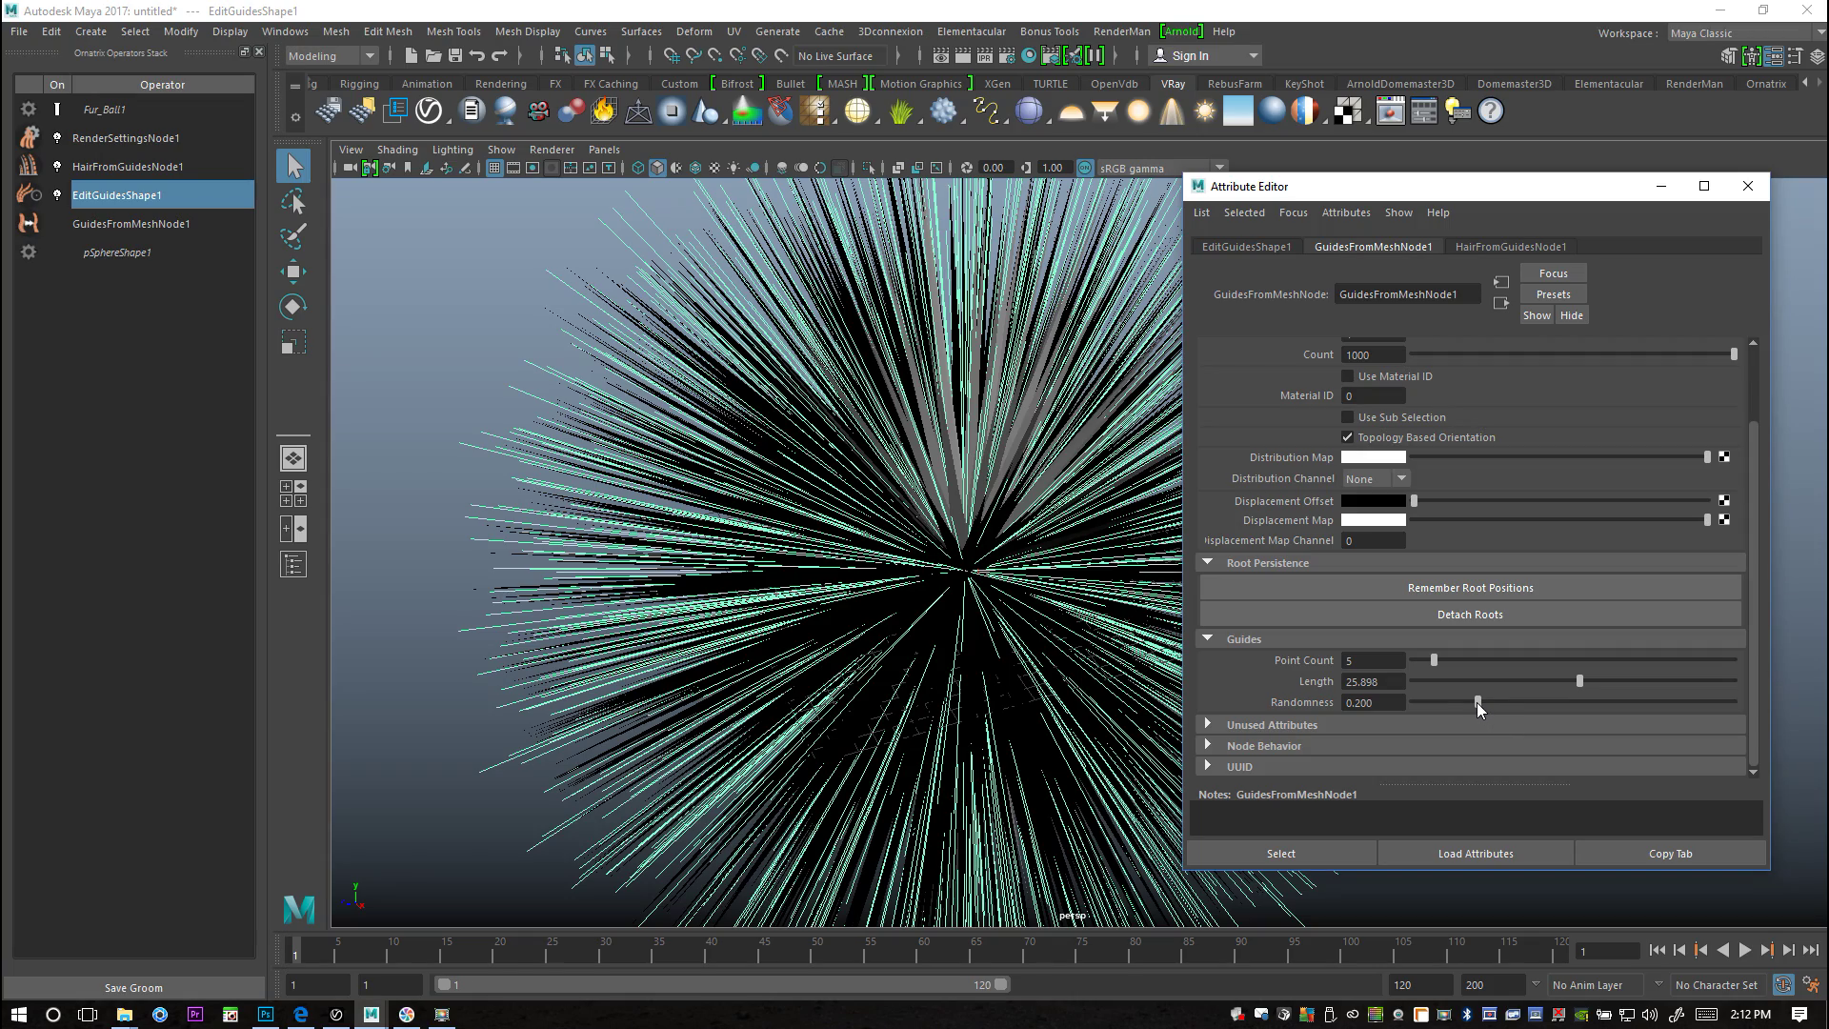
pyautogui.moveTo(1477, 701); pyautogui.dragTo(1385, 718)
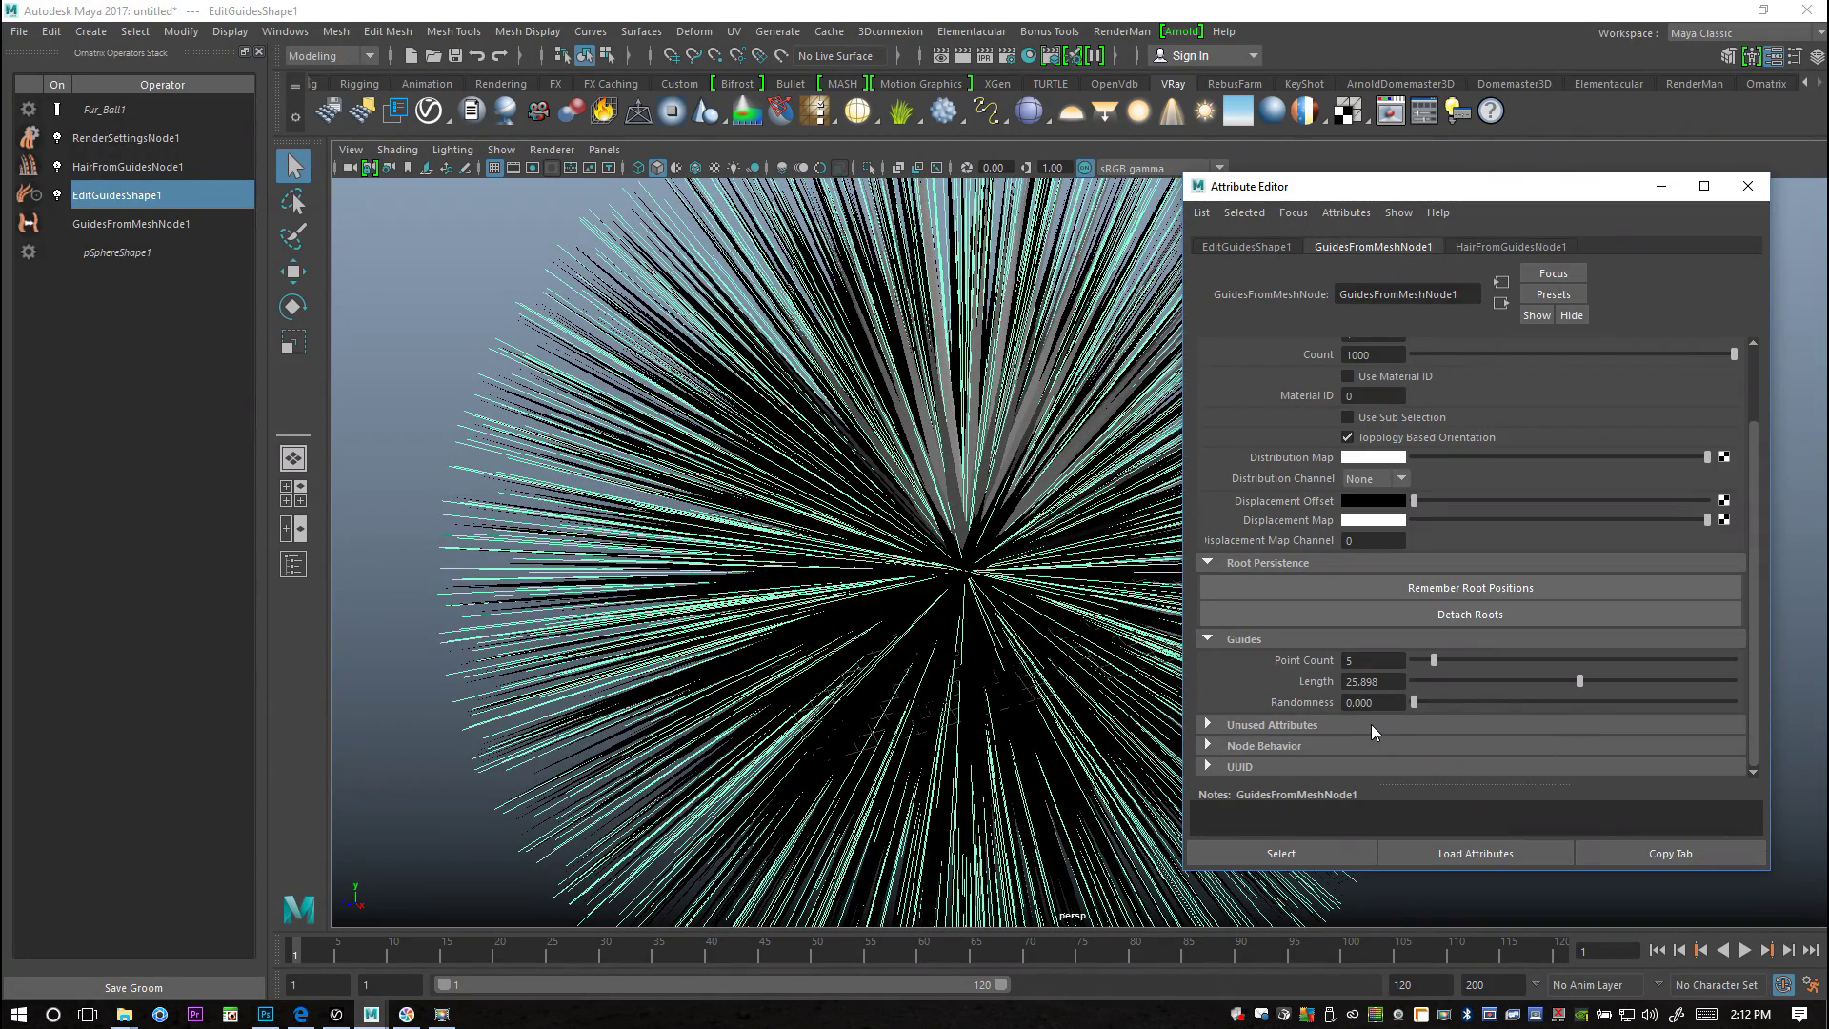
pyautogui.moveTo(1414, 702); pyautogui.dragTo(1553, 711)
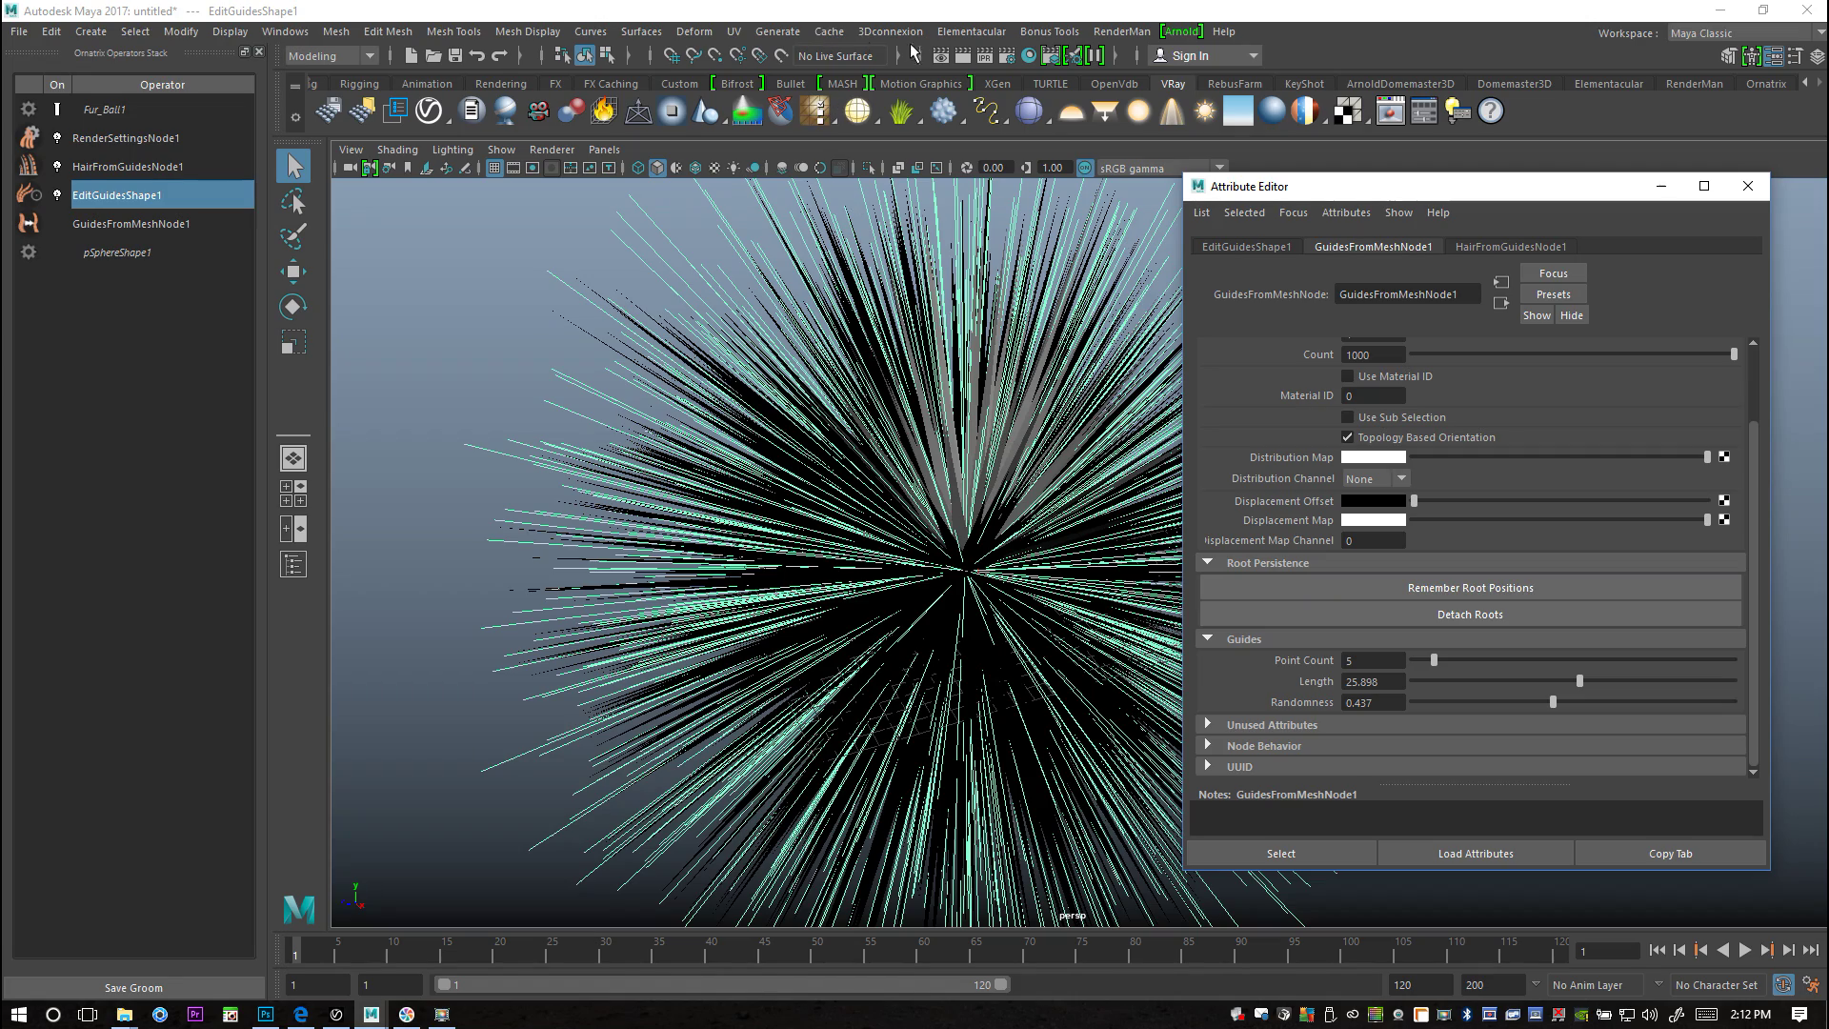
pyautogui.click(990, 57)
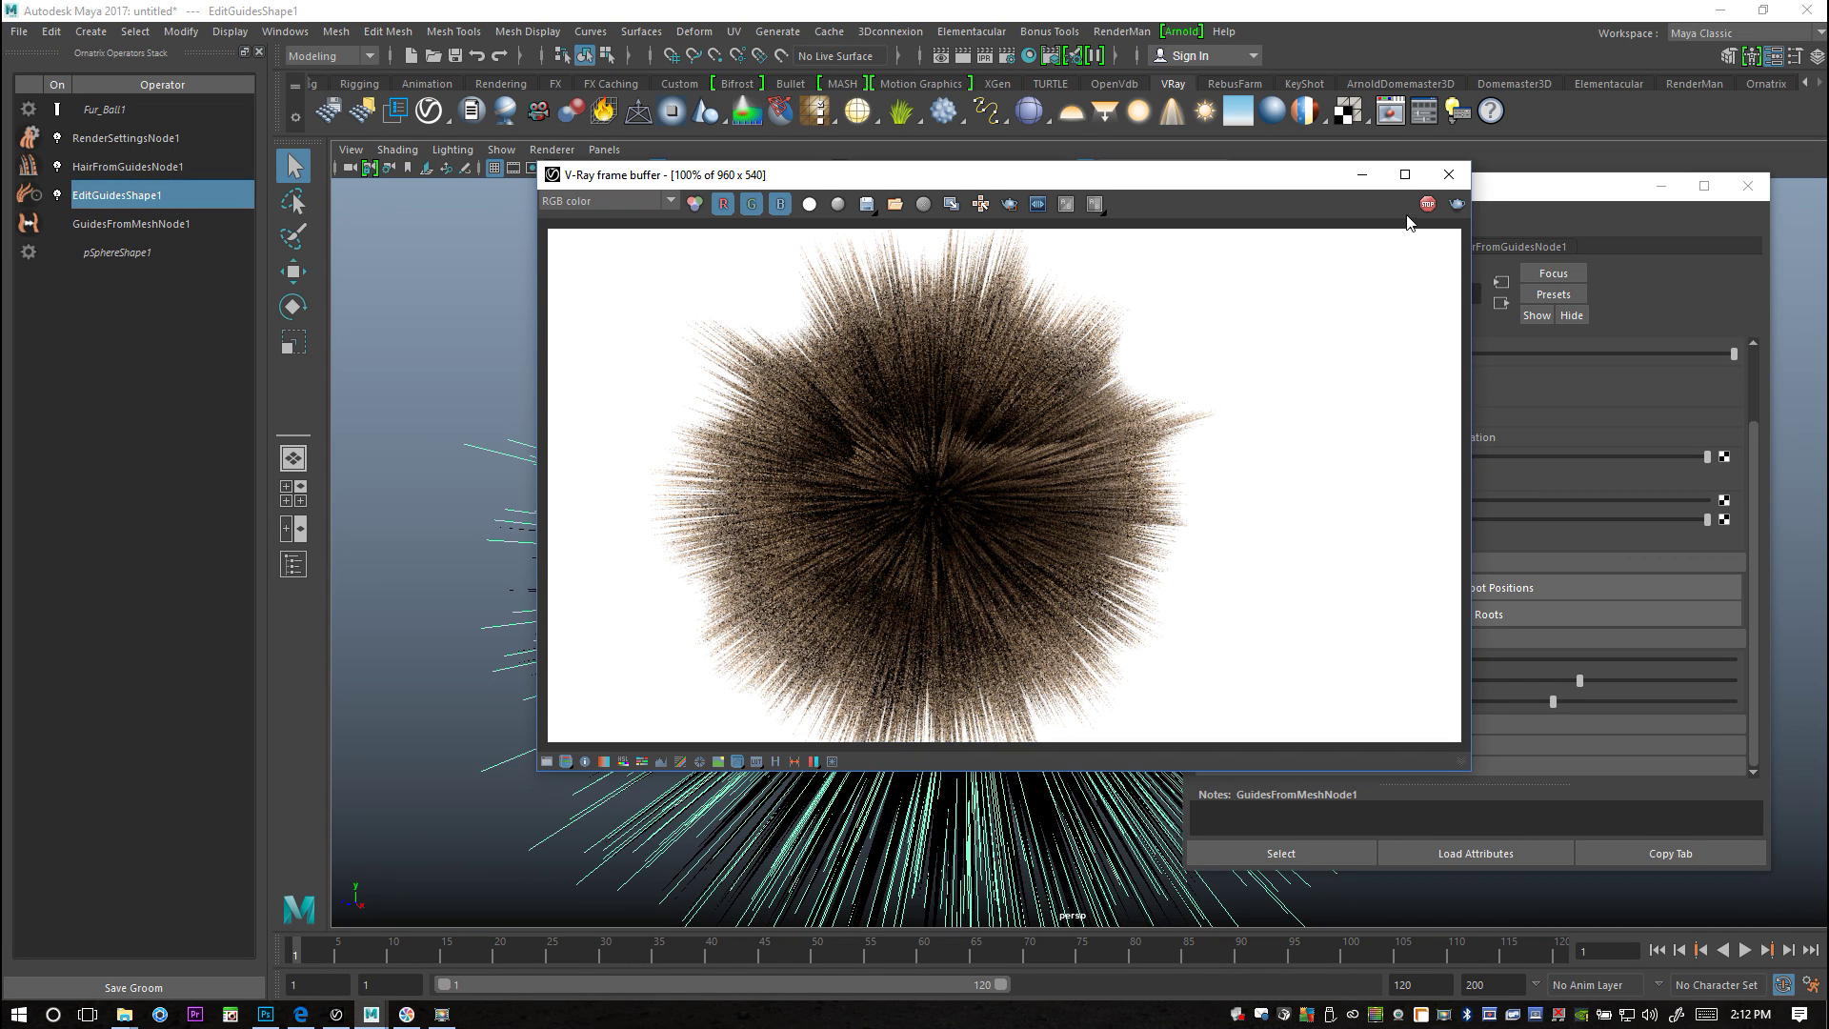
pyautogui.click(1450, 176)
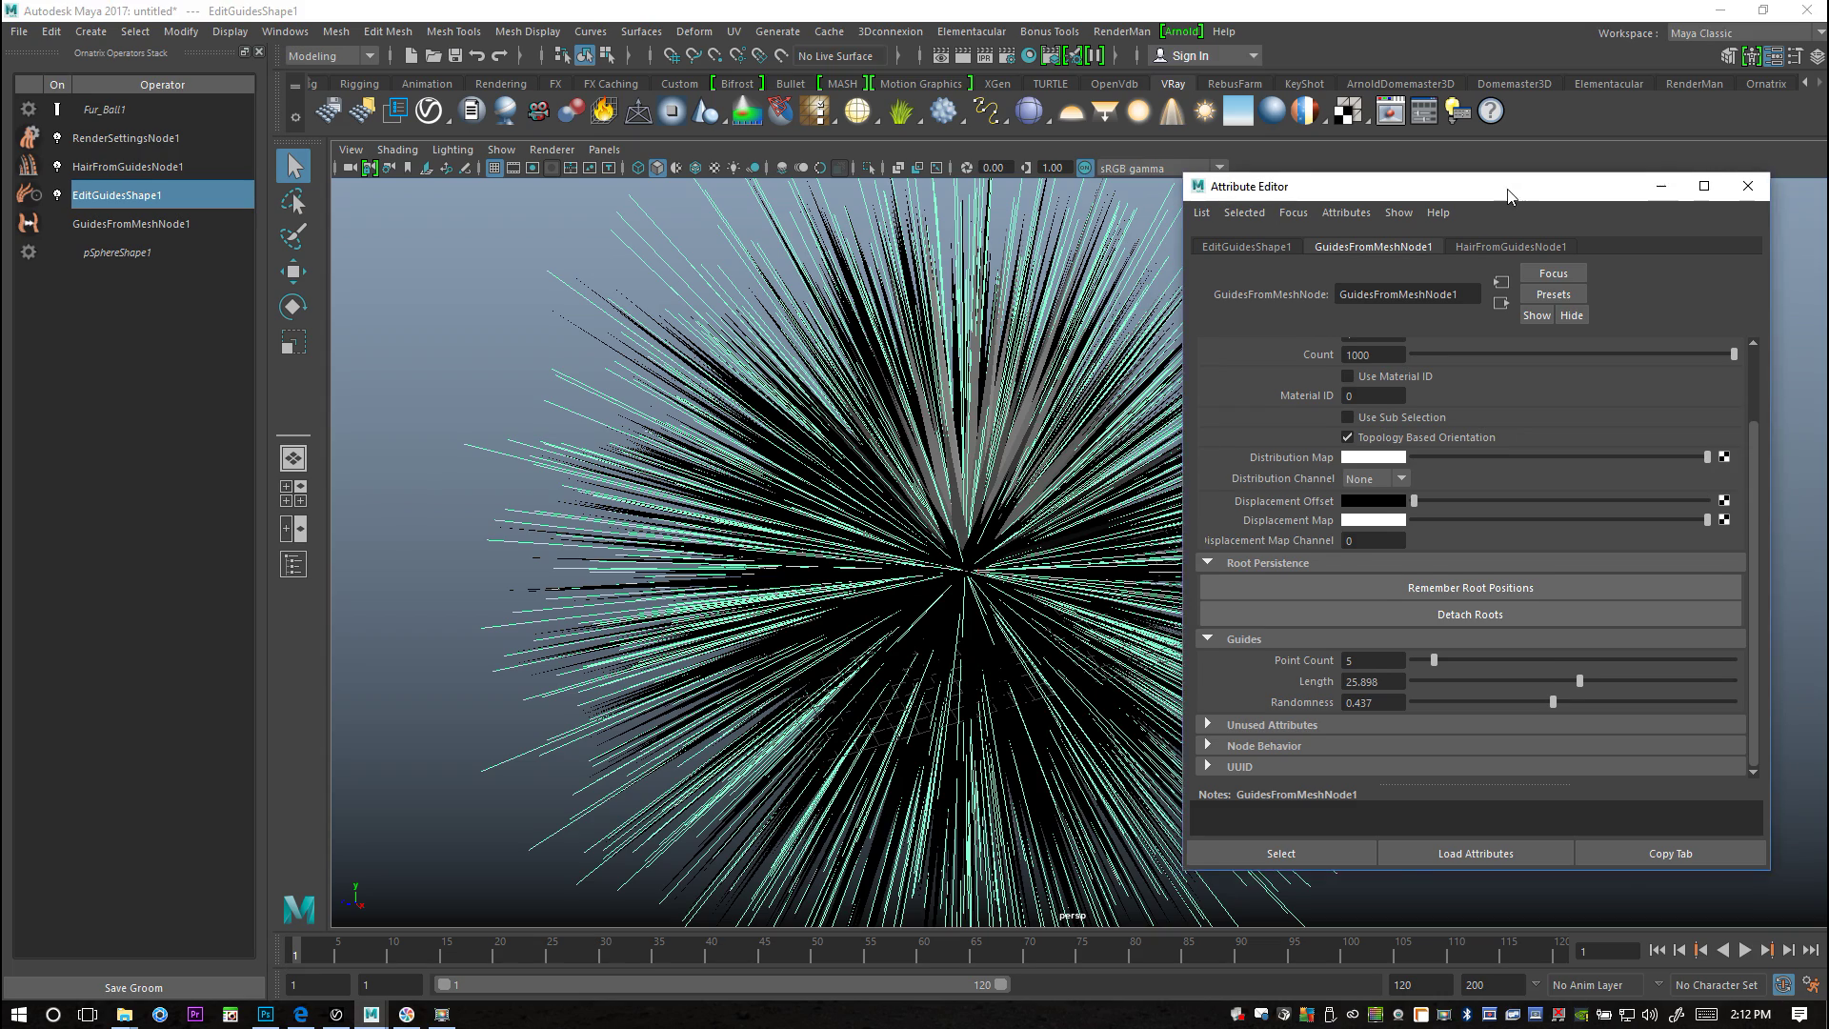
pyautogui.moveTo(1506, 197); pyautogui.dragTo(1360, 203)
# Step: In Render Settings, set the image width to 1920 and output format to jpg
pyautogui.click(781, 267)
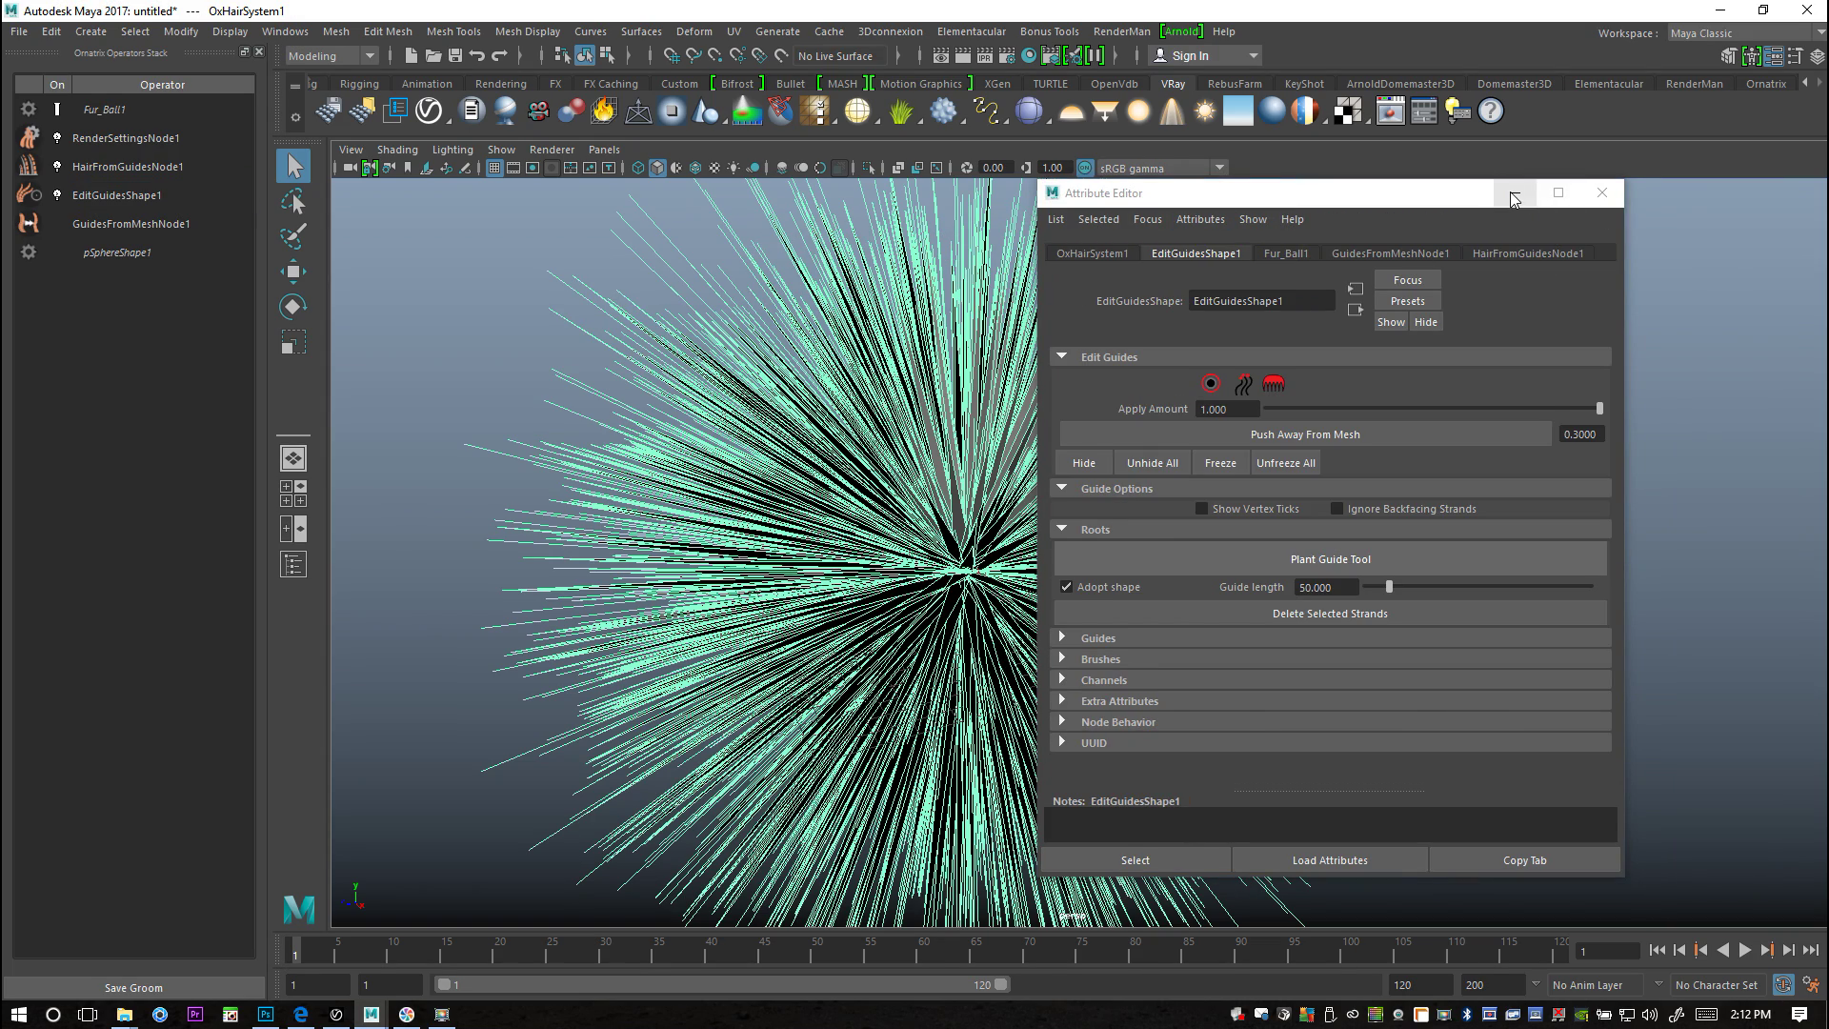
pyautogui.click(1514, 193)
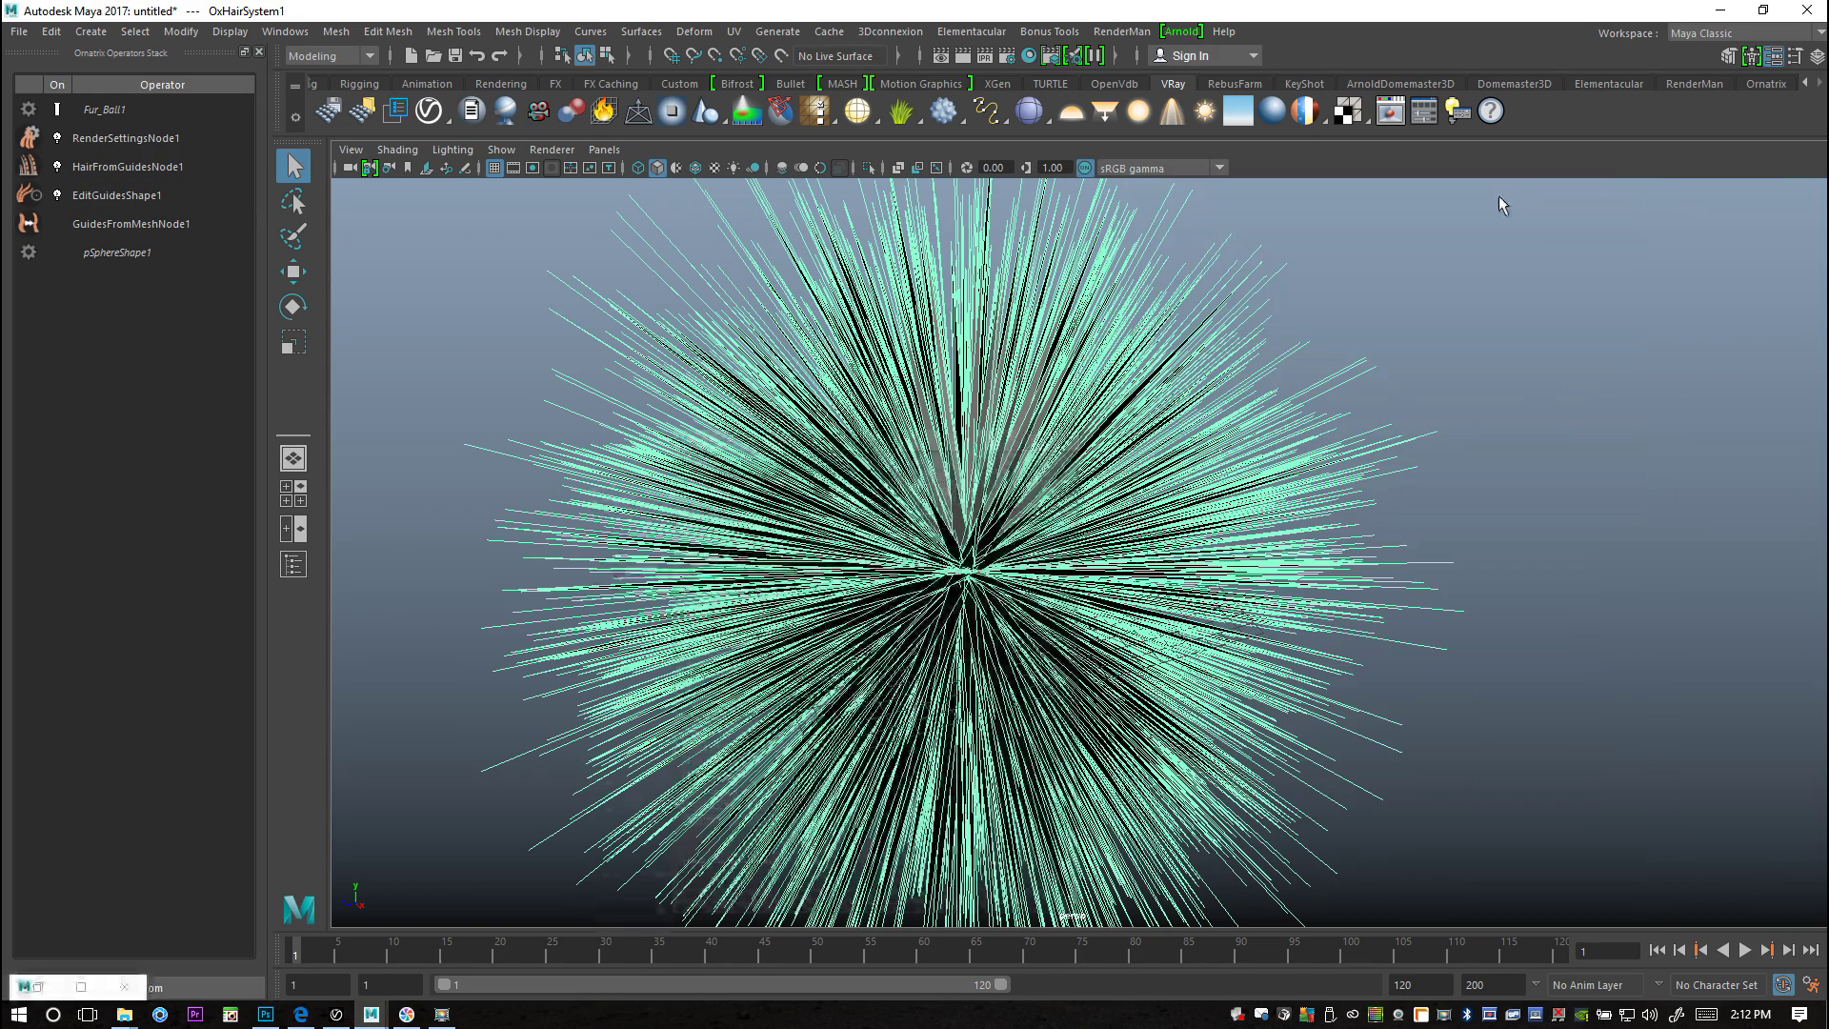
pyautogui.click(1007, 55)
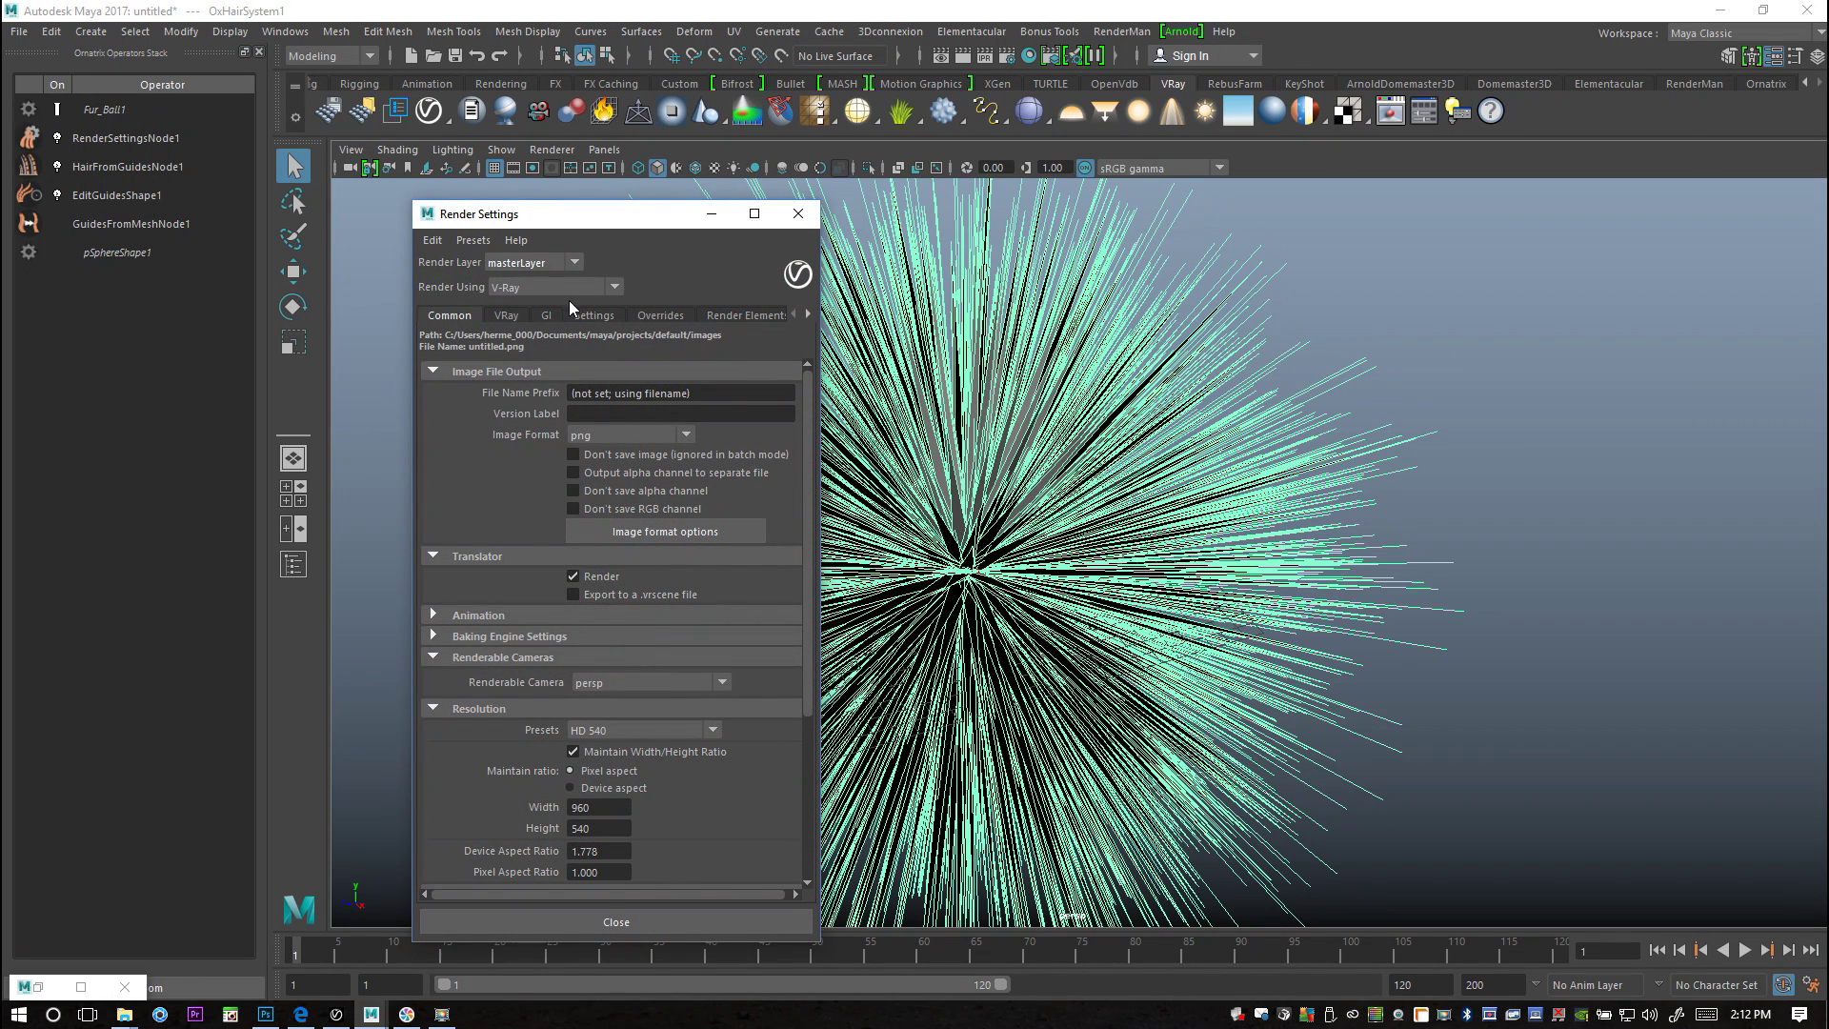
pyautogui.scroll(-5, 504, 496)
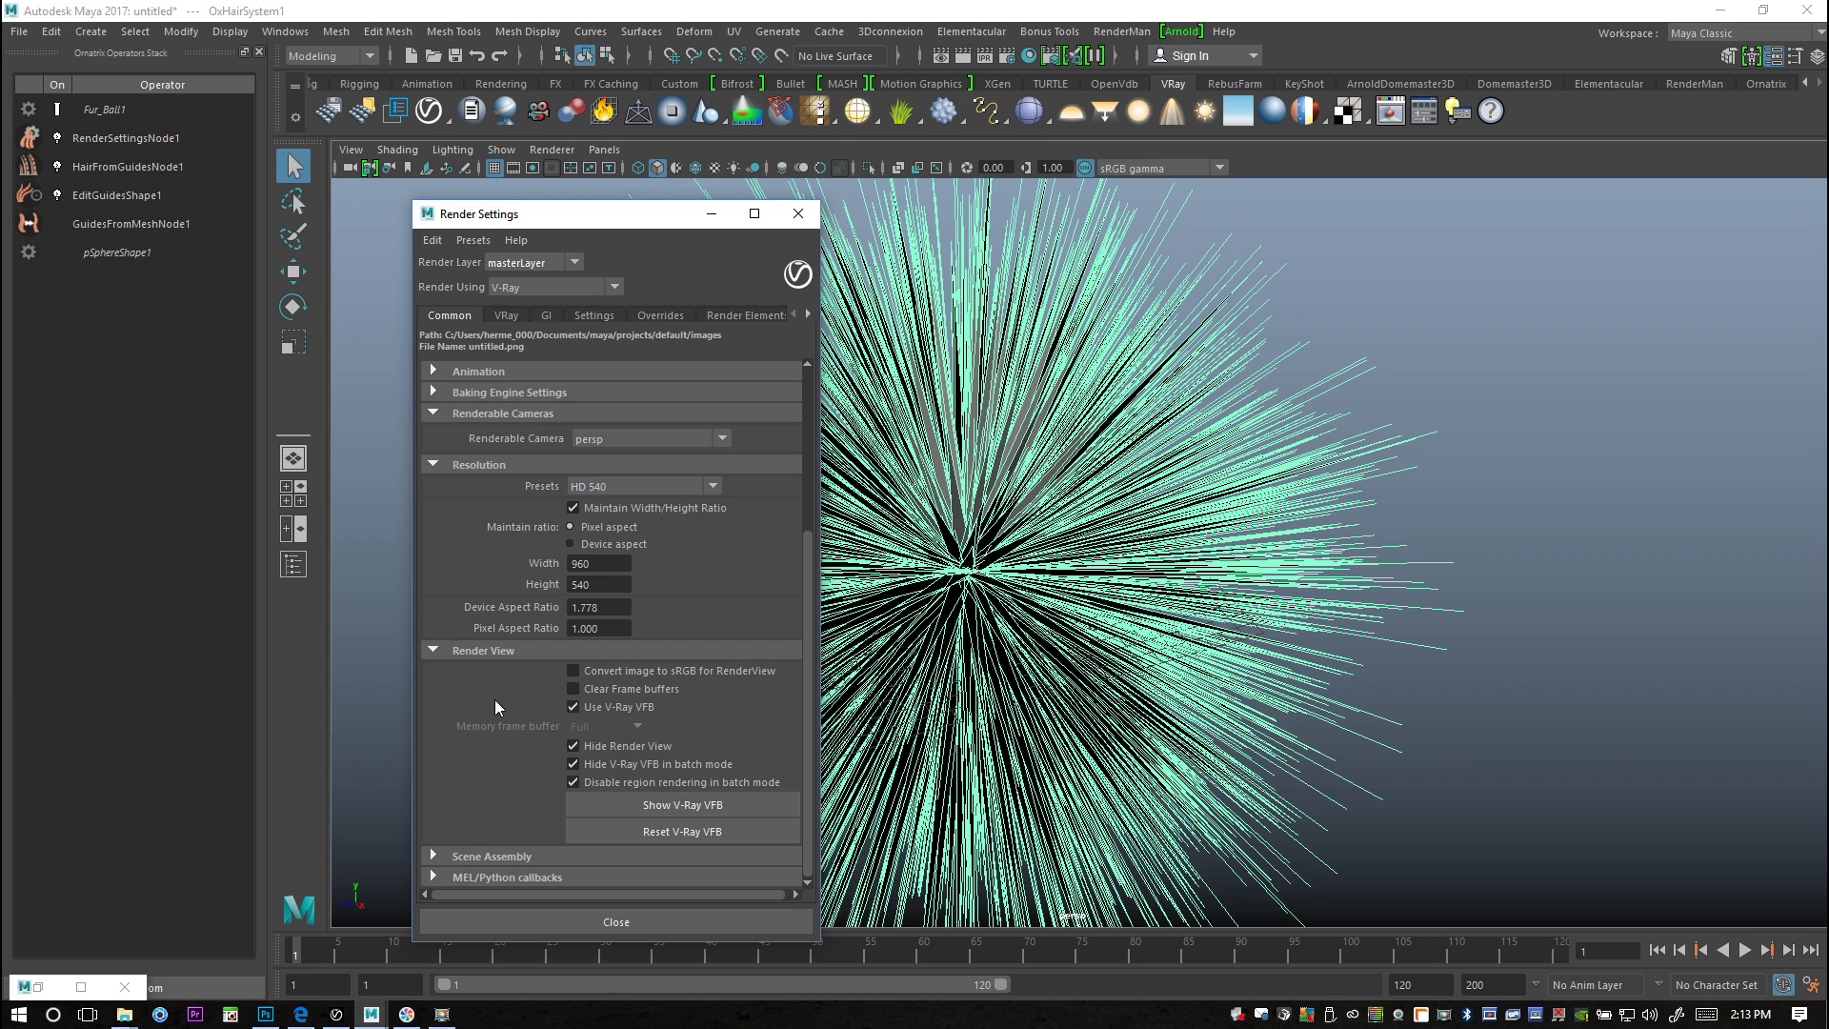
pyautogui.click(597, 563)
pyautogui.write('192')
pyautogui.press('Tab')
pyautogui.scroll(4, 705, 586)
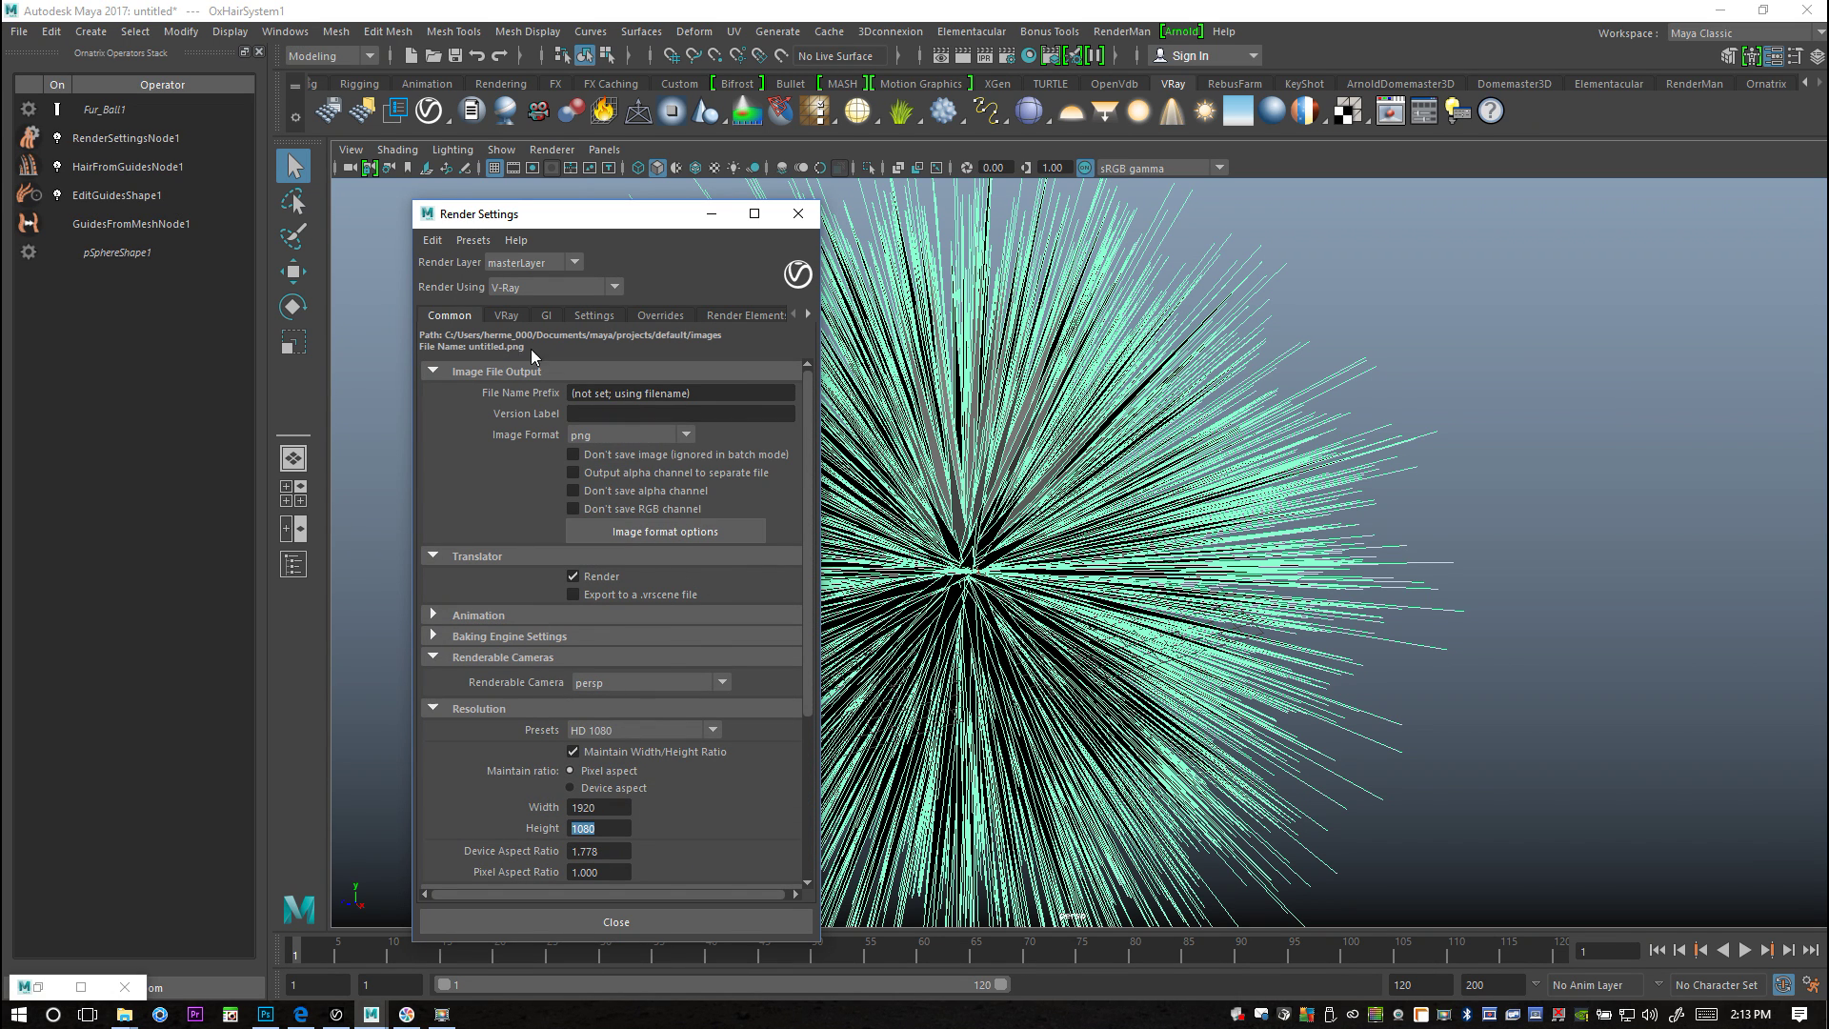
pyautogui.click(606, 437)
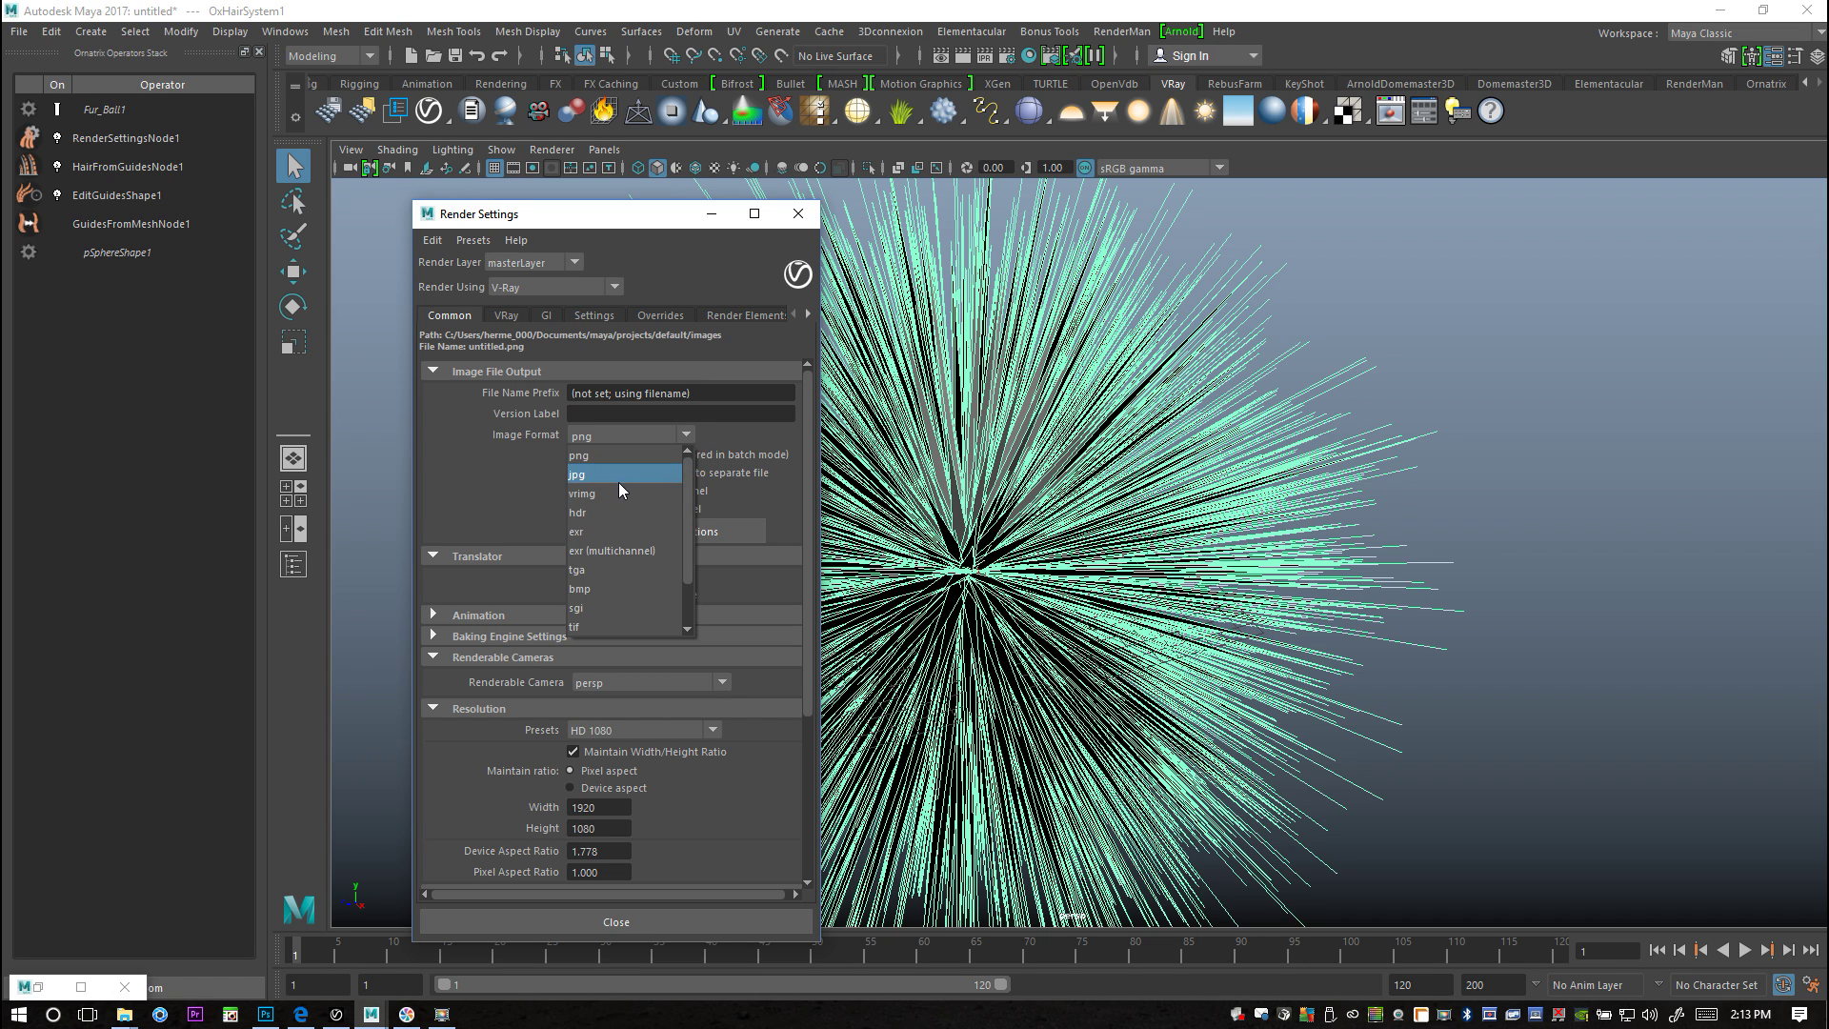
pyautogui.click(615, 476)
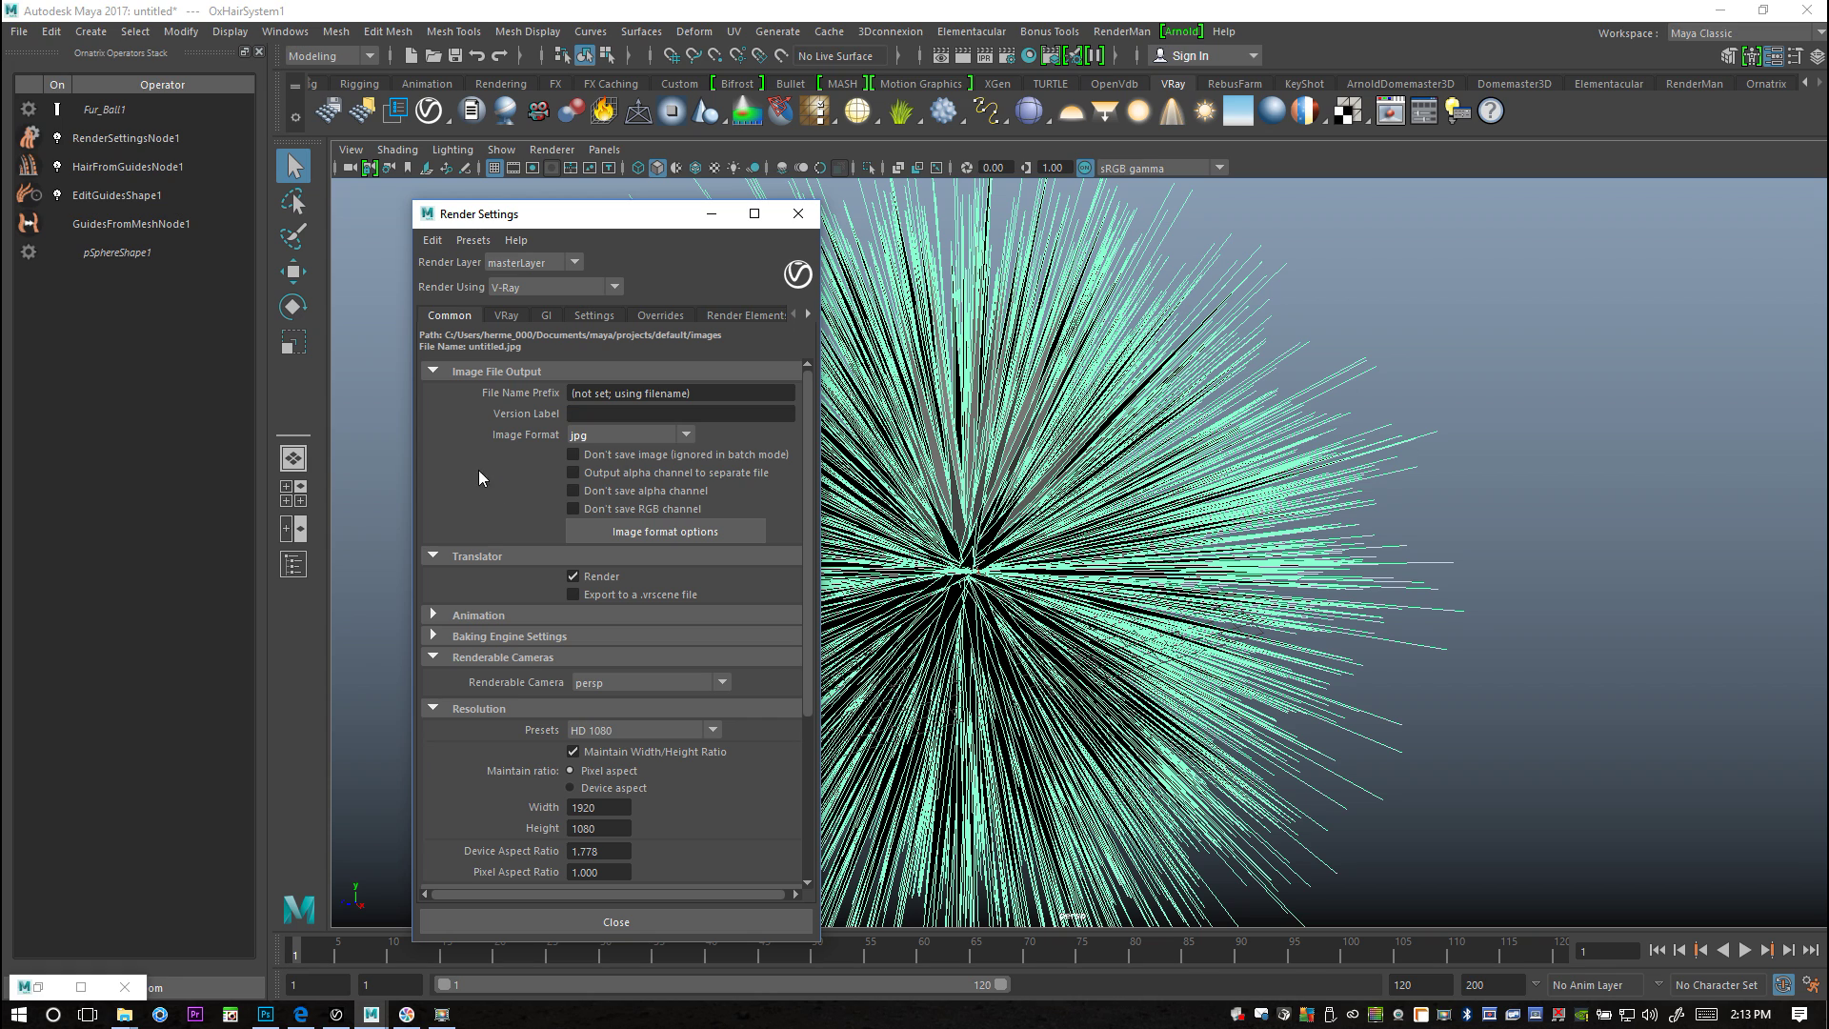
# Step: Set animation rendering to Standard with an End Frame of 1
pyautogui.scroll(-1, 470, 465)
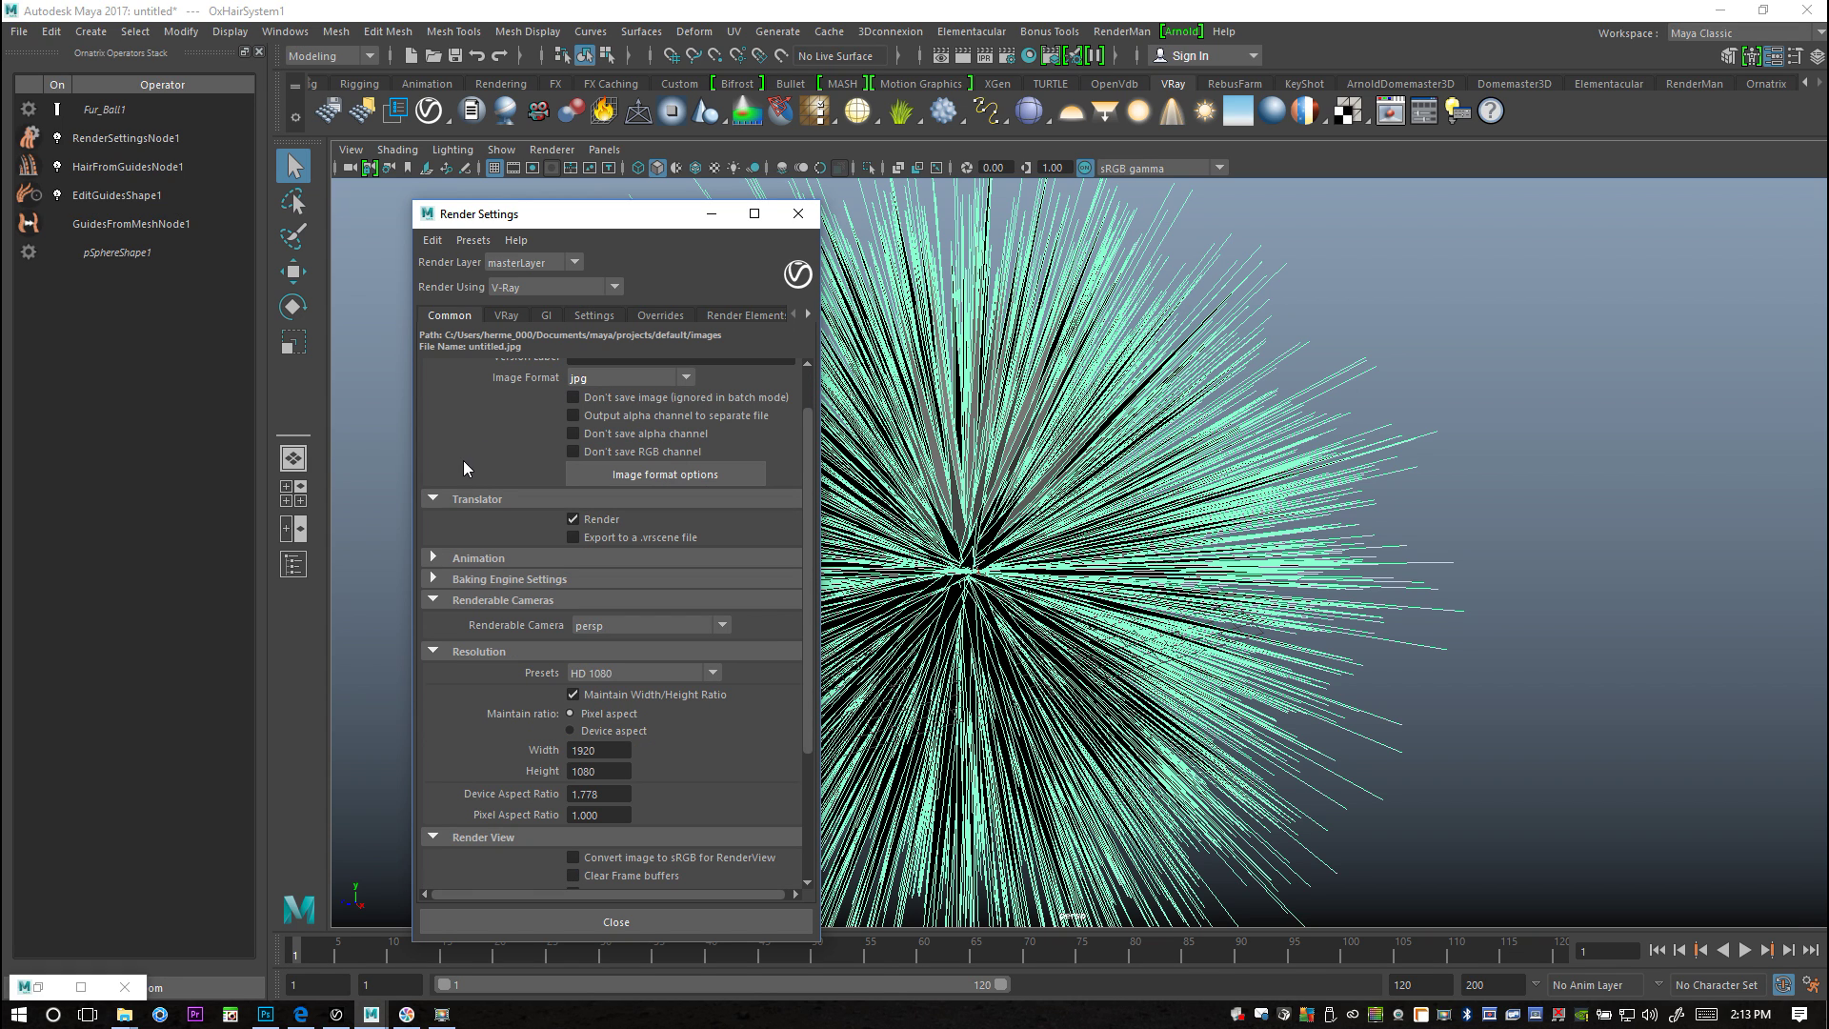
pyautogui.click(434, 559)
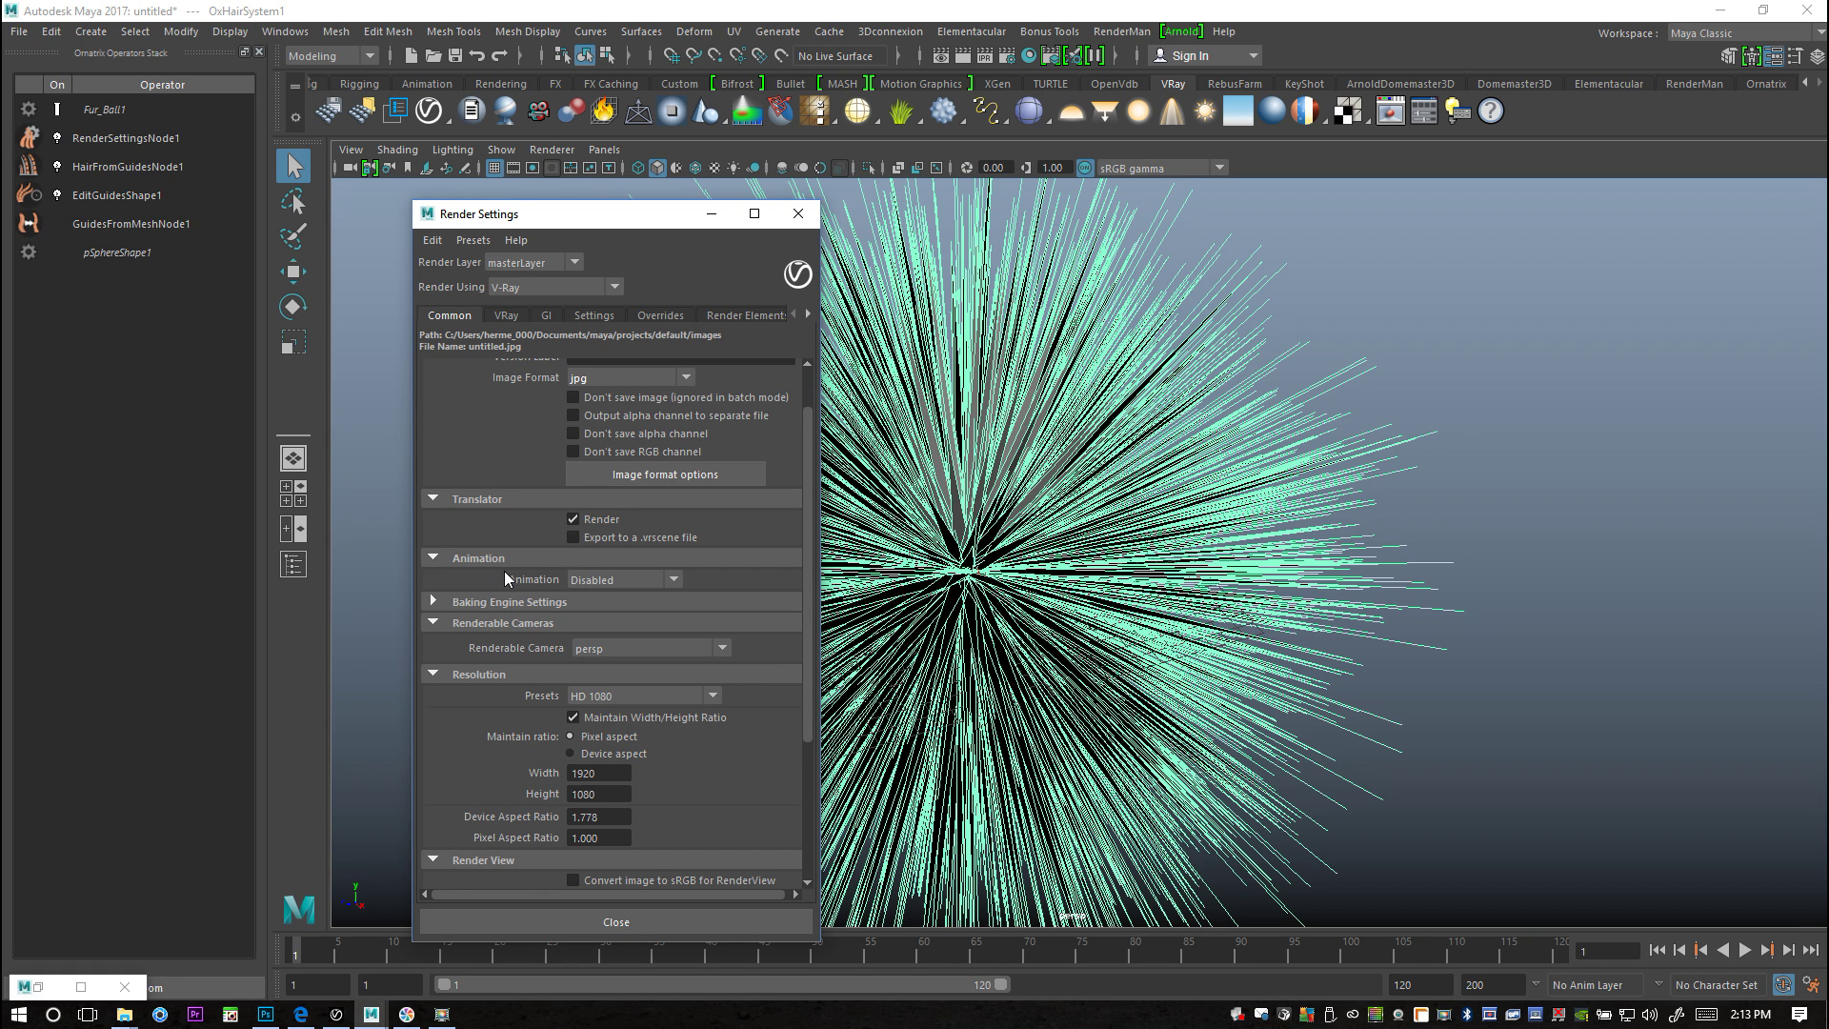
pyautogui.click(621, 582)
pyautogui.click(624, 618)
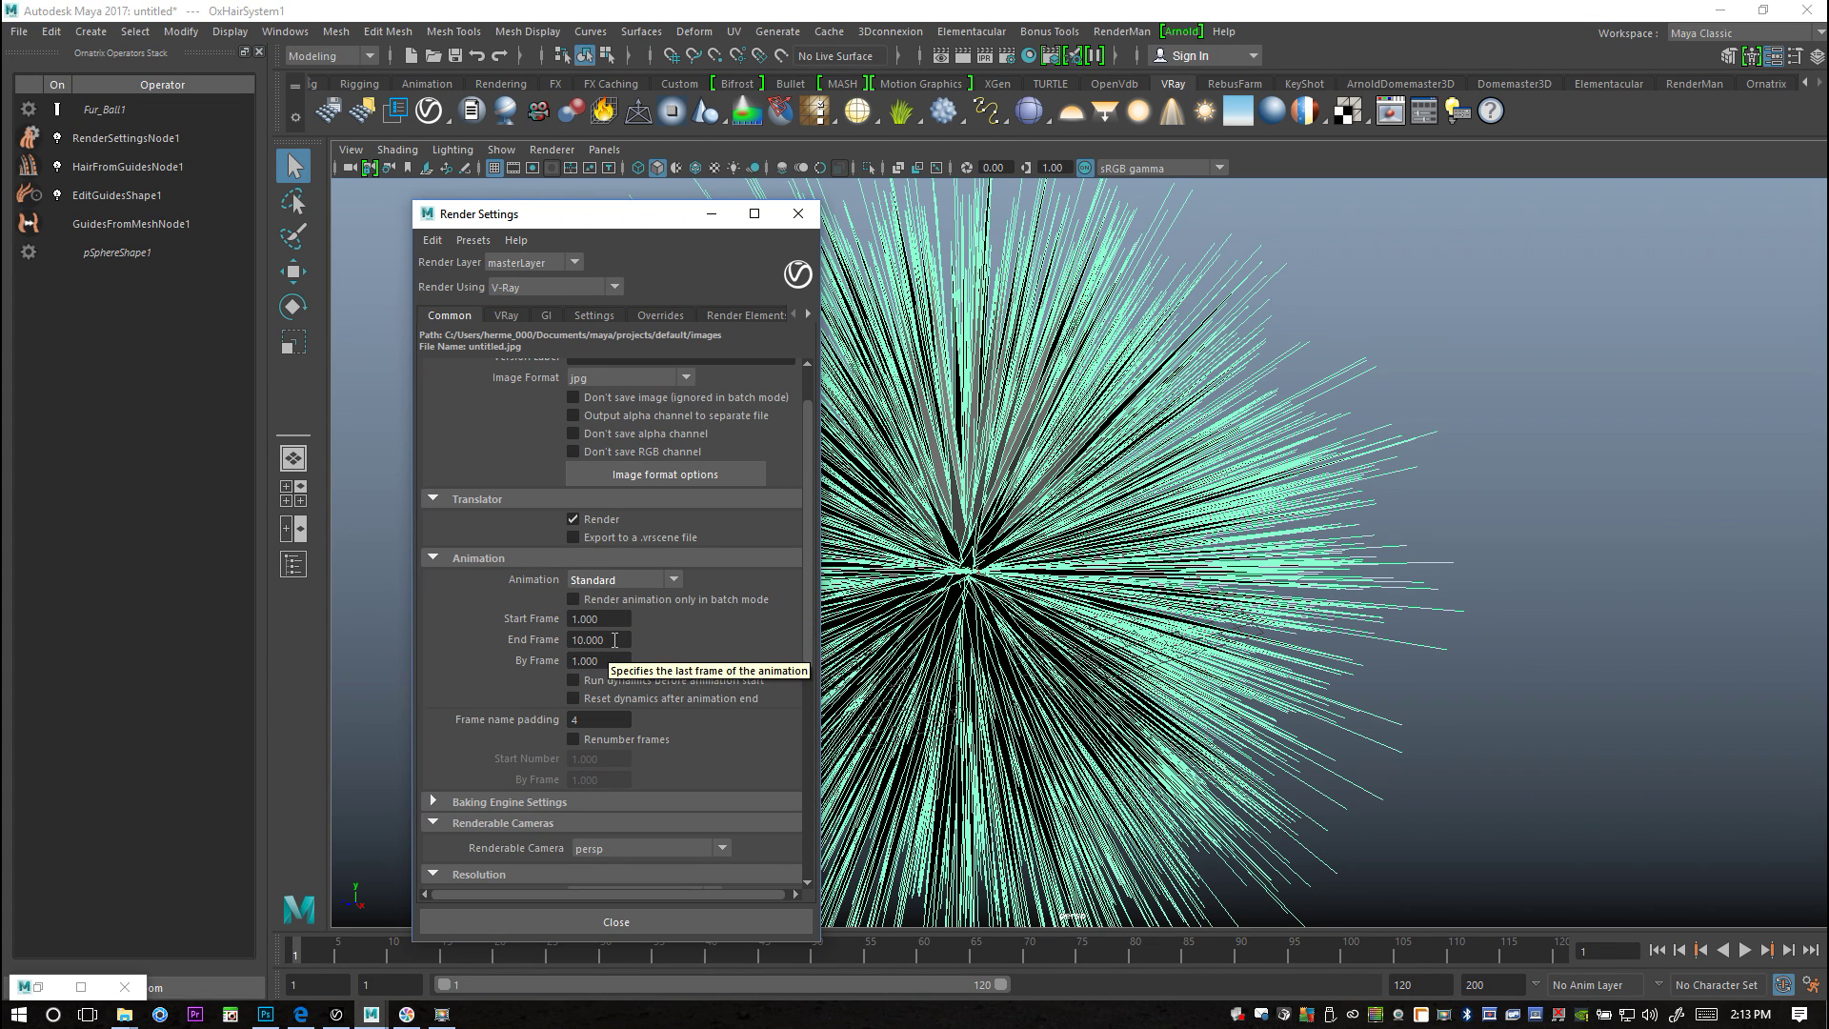
pyautogui.click(582, 639)
pyautogui.write('1')
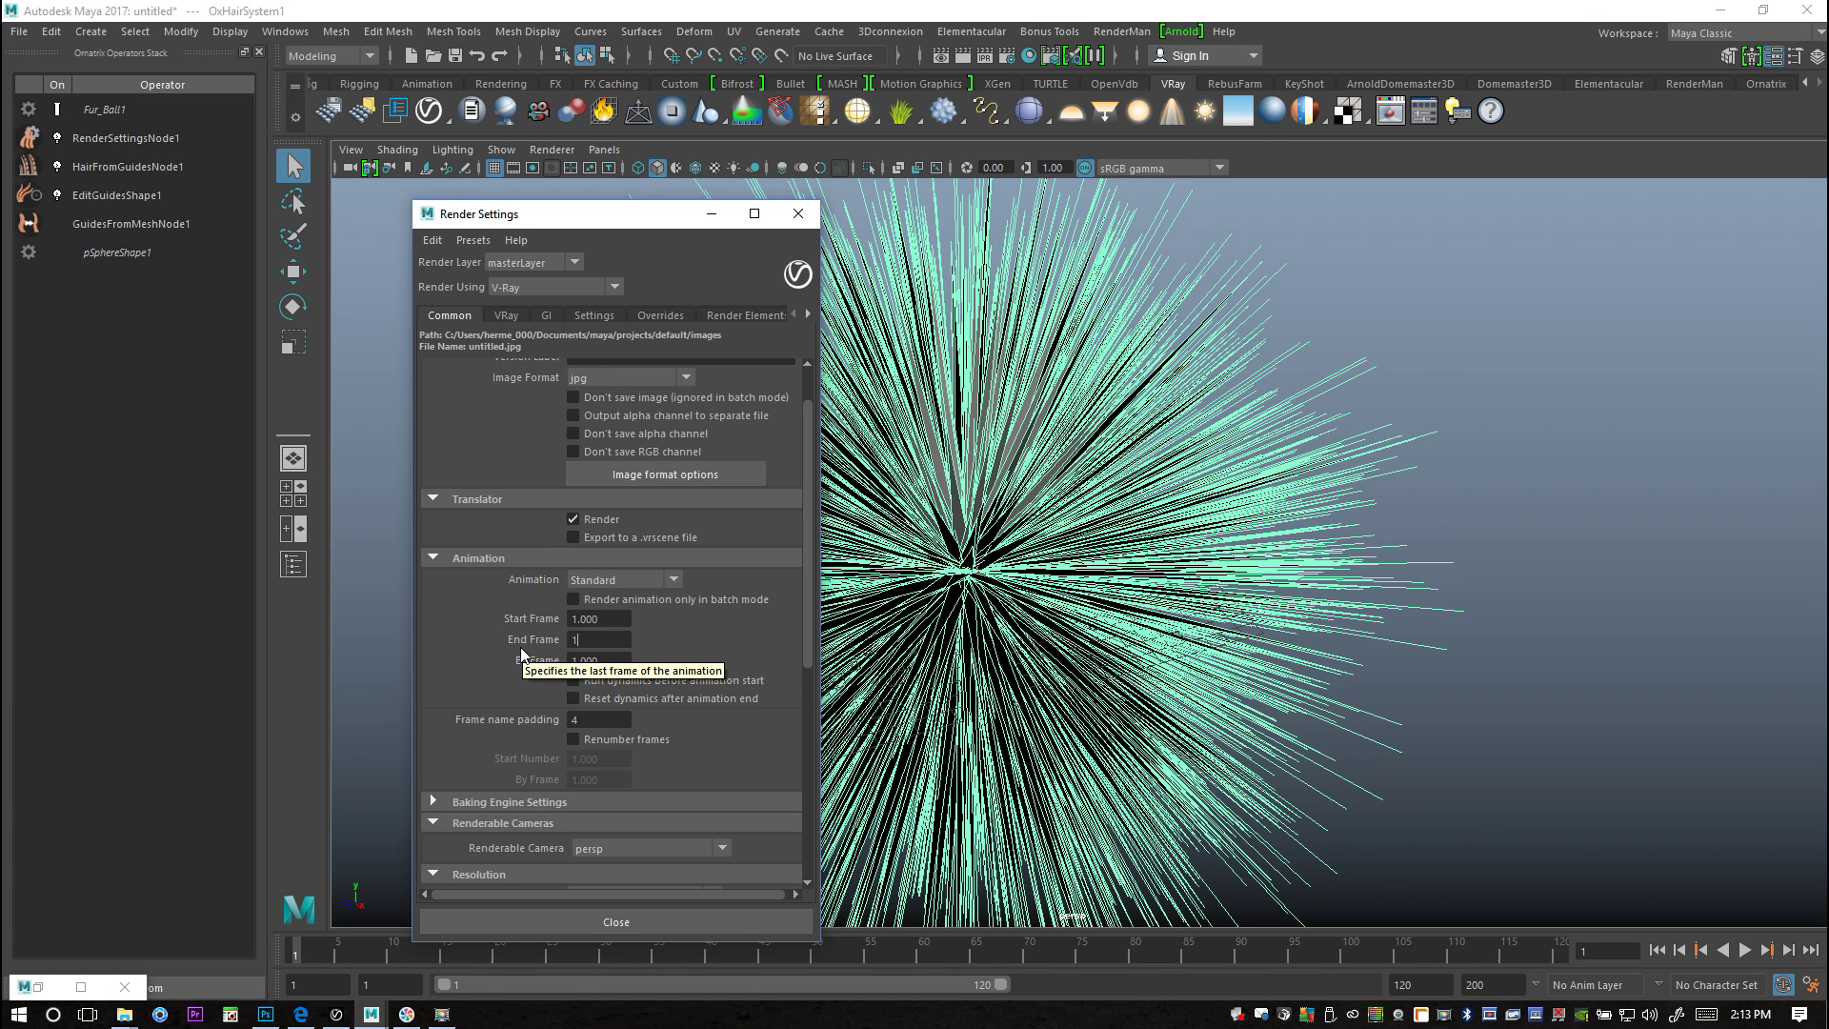
pyautogui.press('Return')
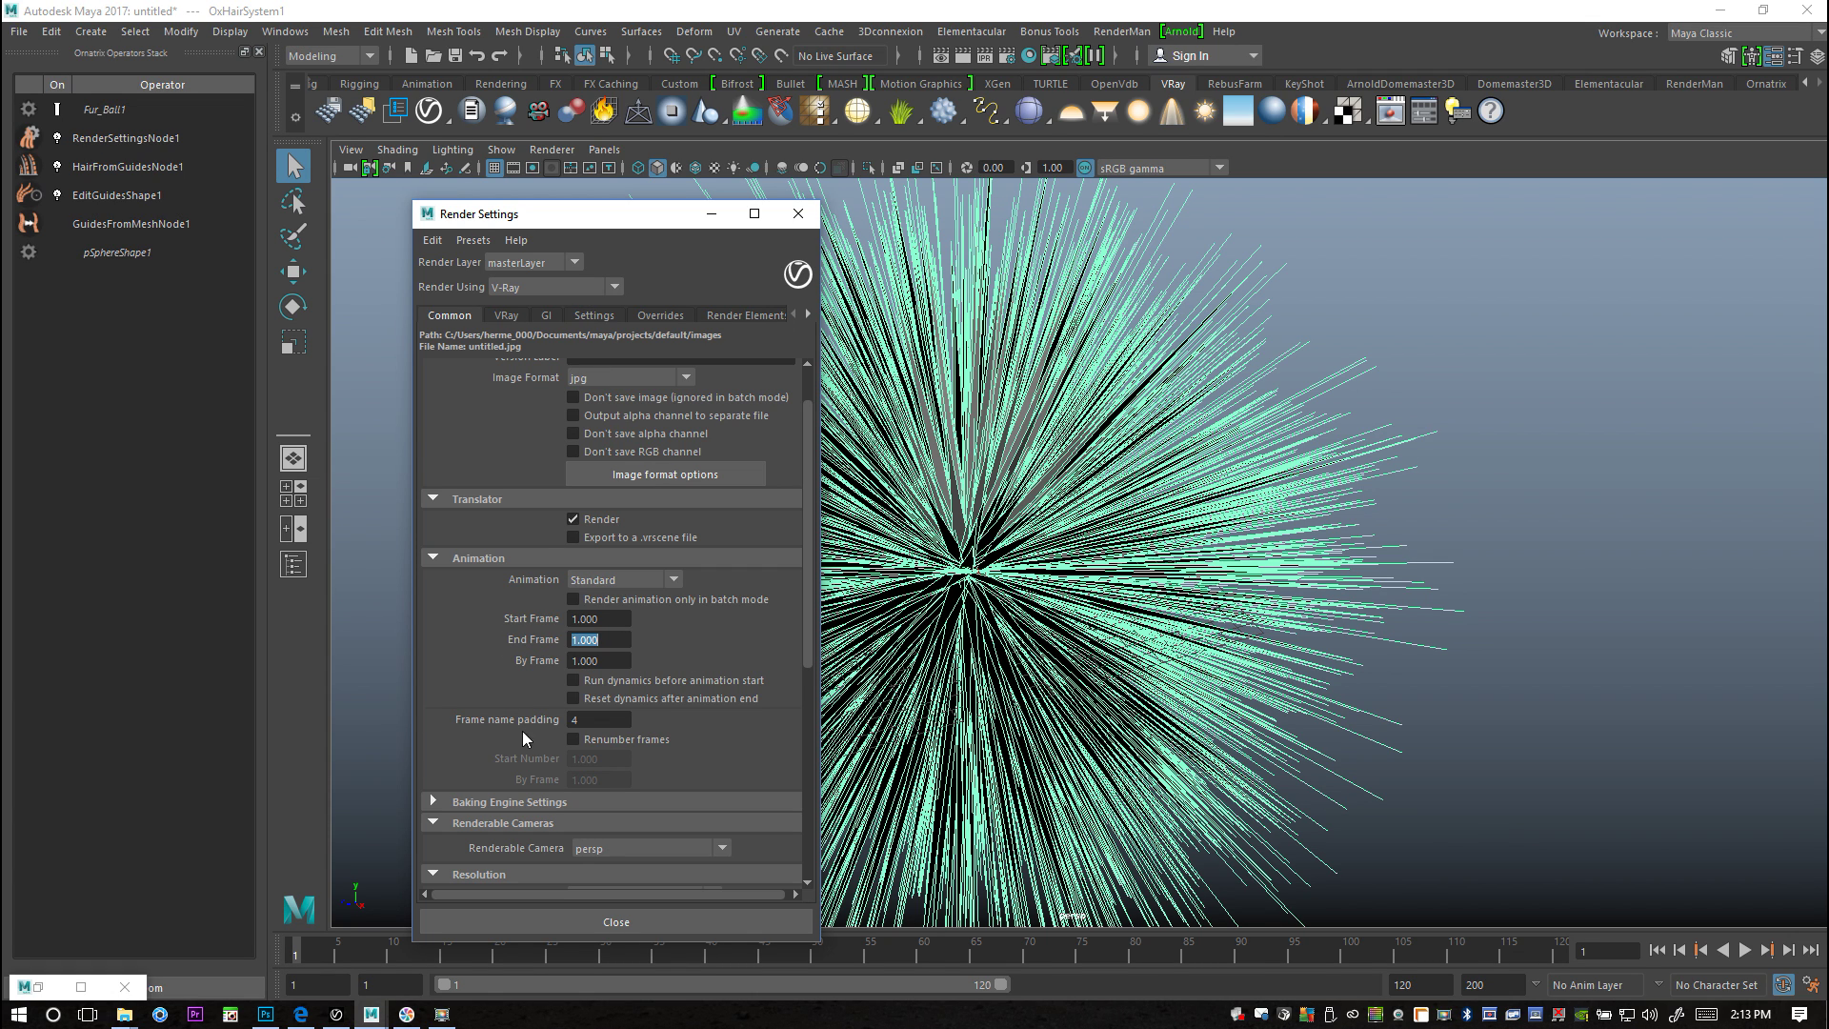
pyautogui.scroll(-5, 744, 667)
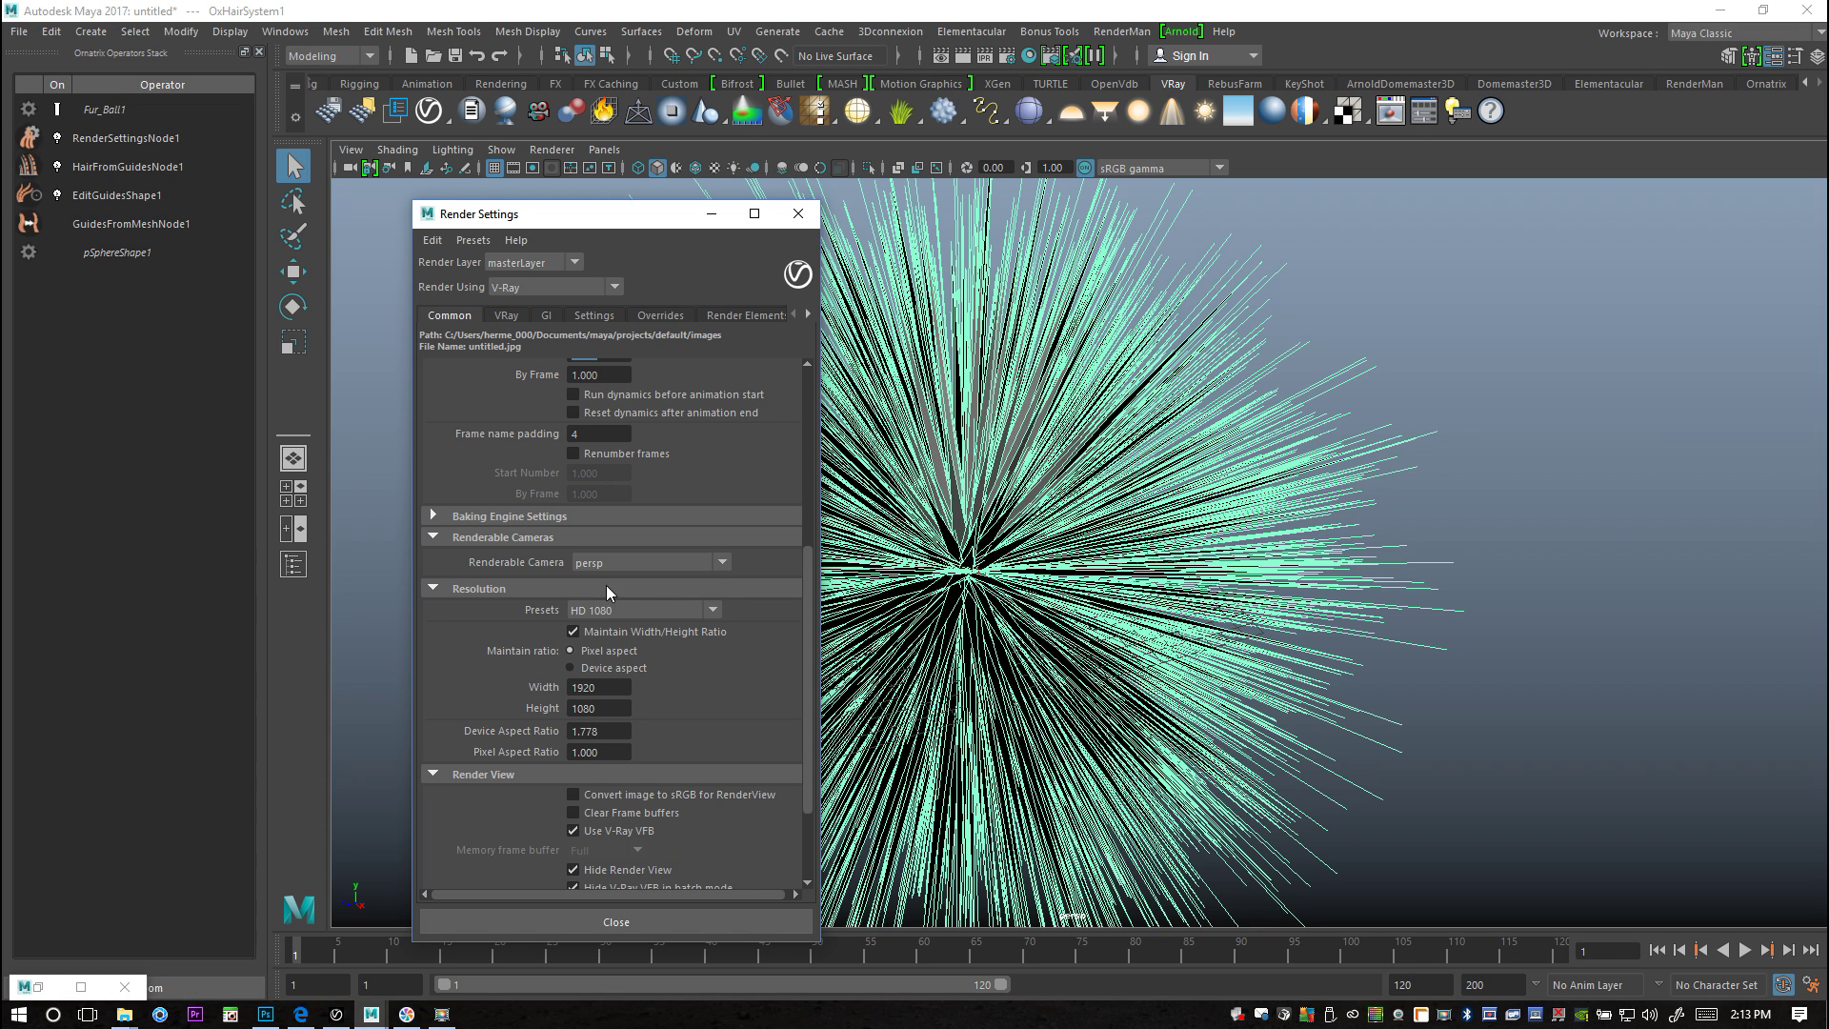
pyautogui.scroll(-2, 701, 583)
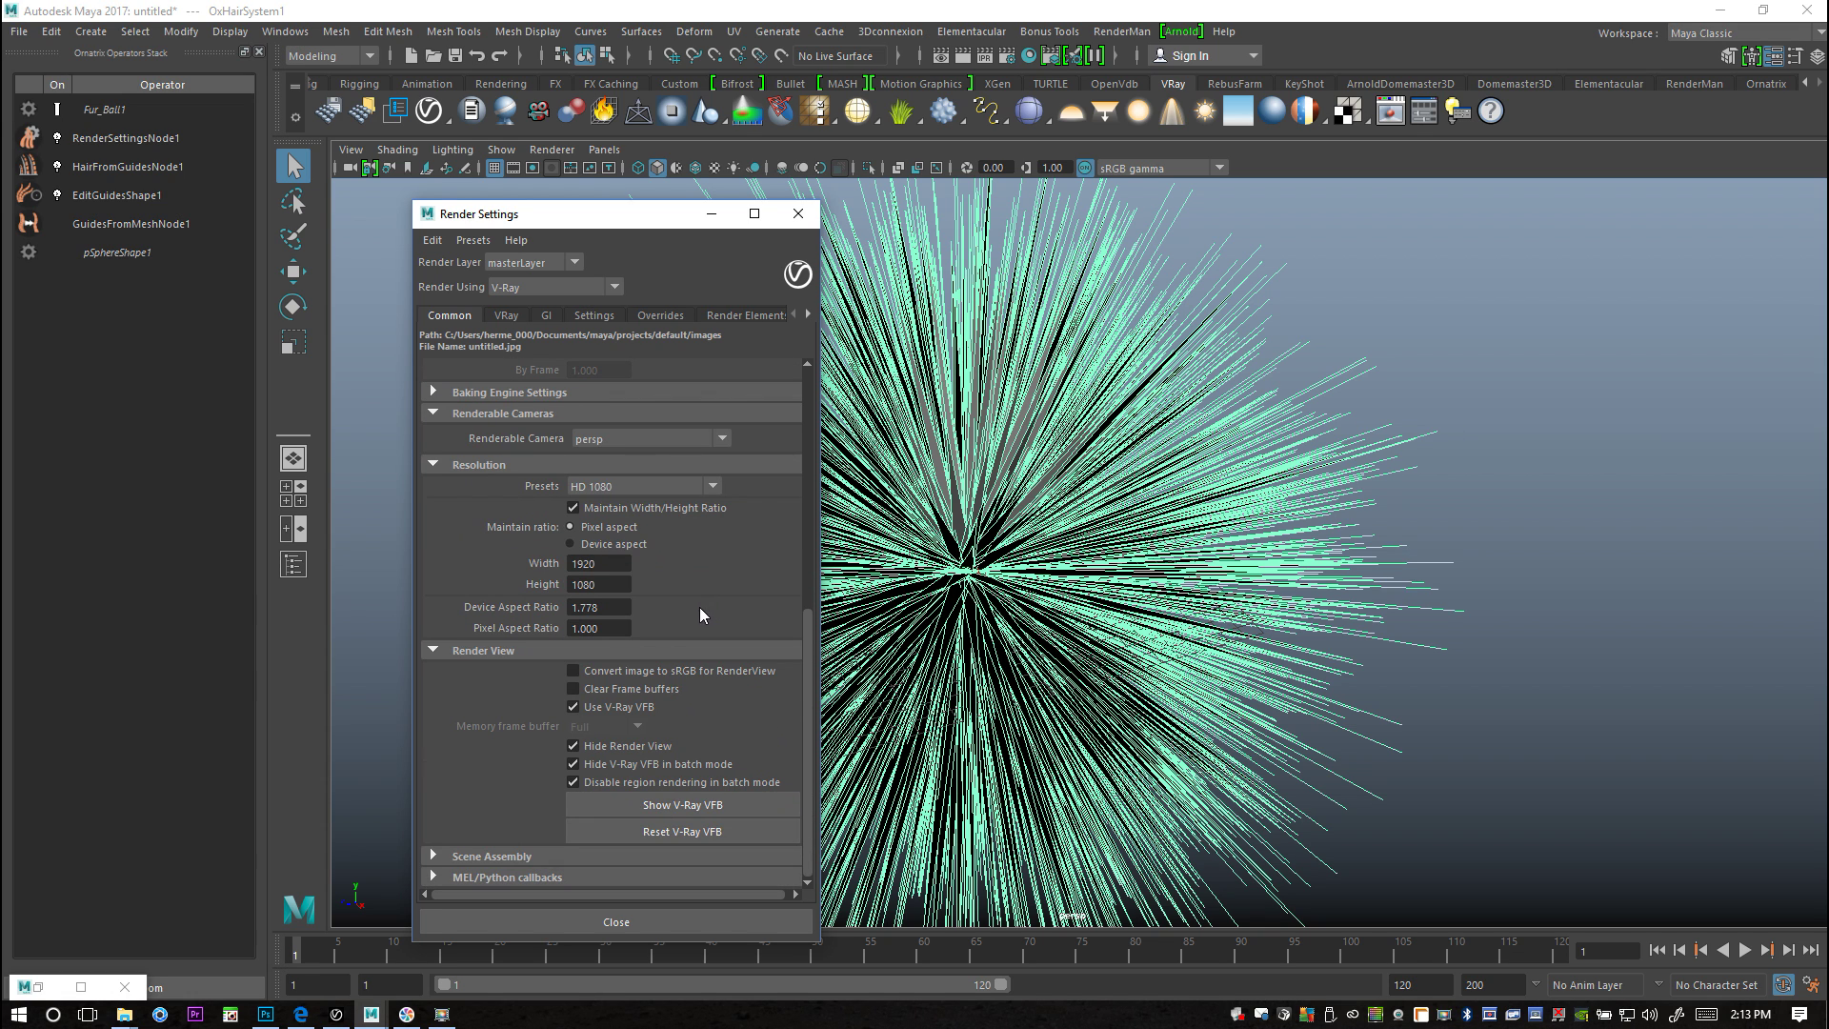
pyautogui.scroll(8, 615, 743)
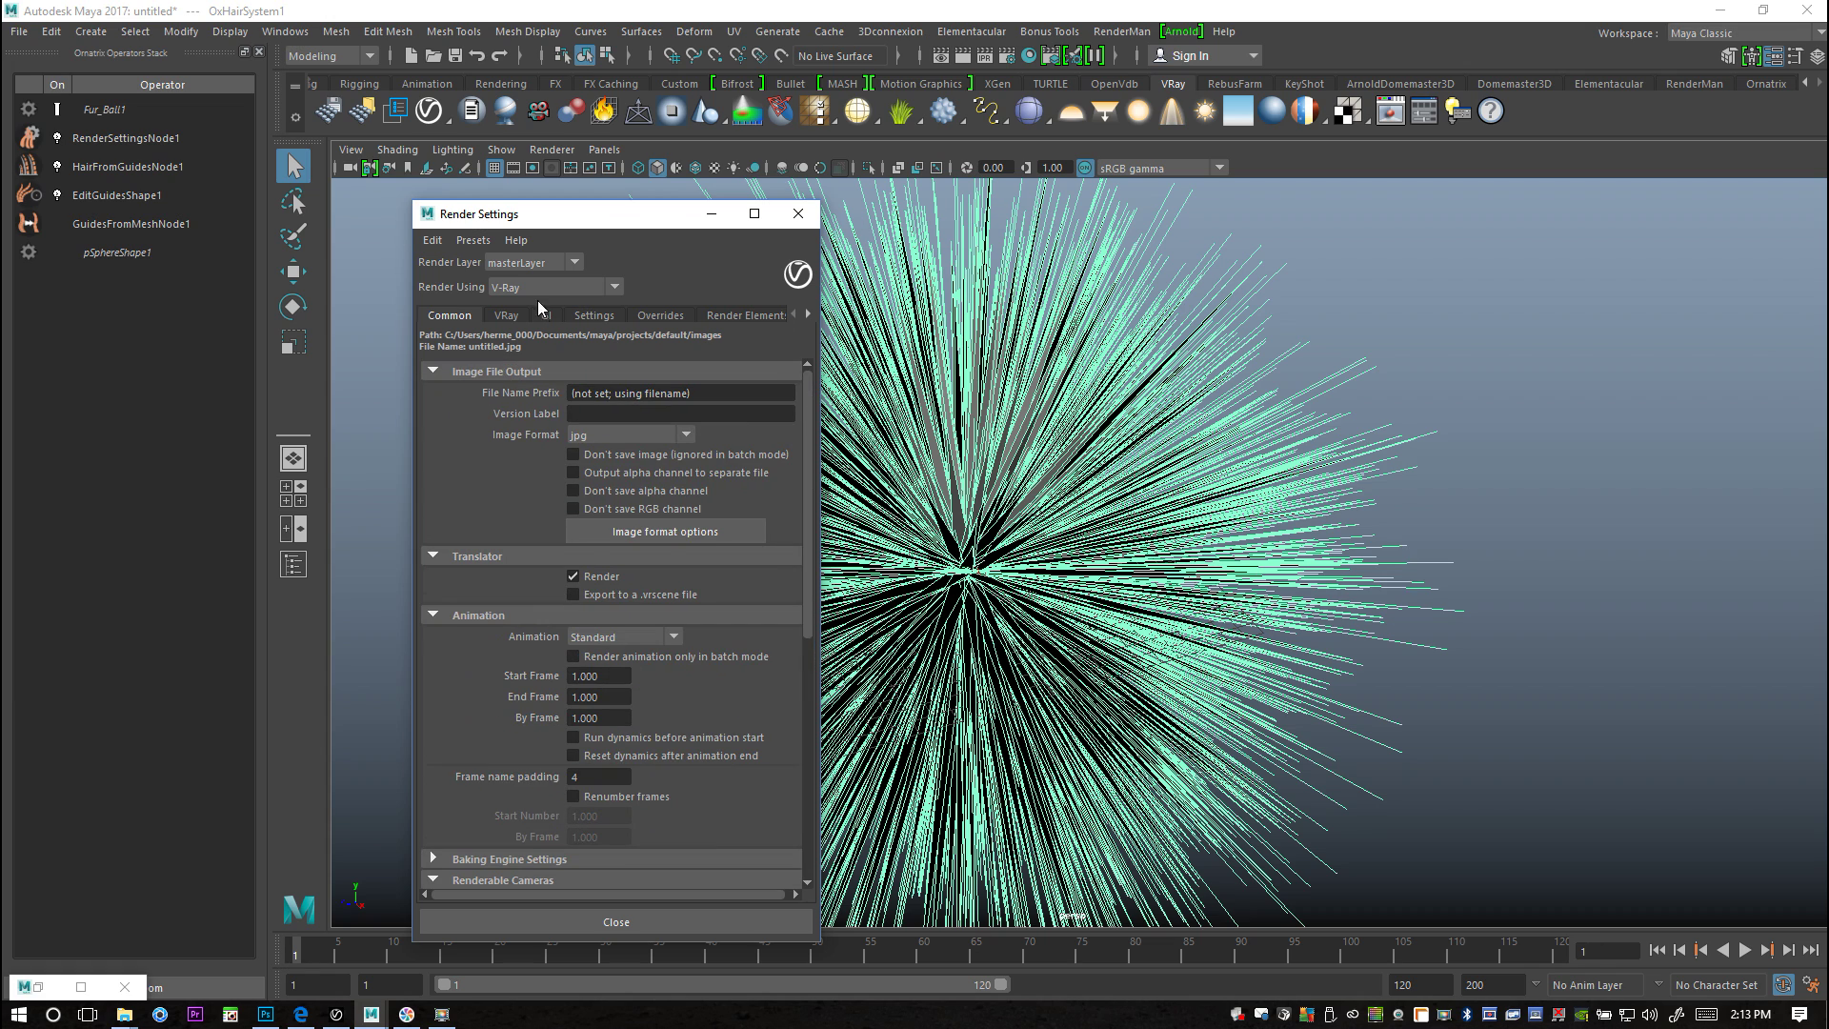
# Step: Switch the V-Ray production engine to OpenCL with a 1024 GPU texture size, and turn off global illumination
pyautogui.click(507, 315)
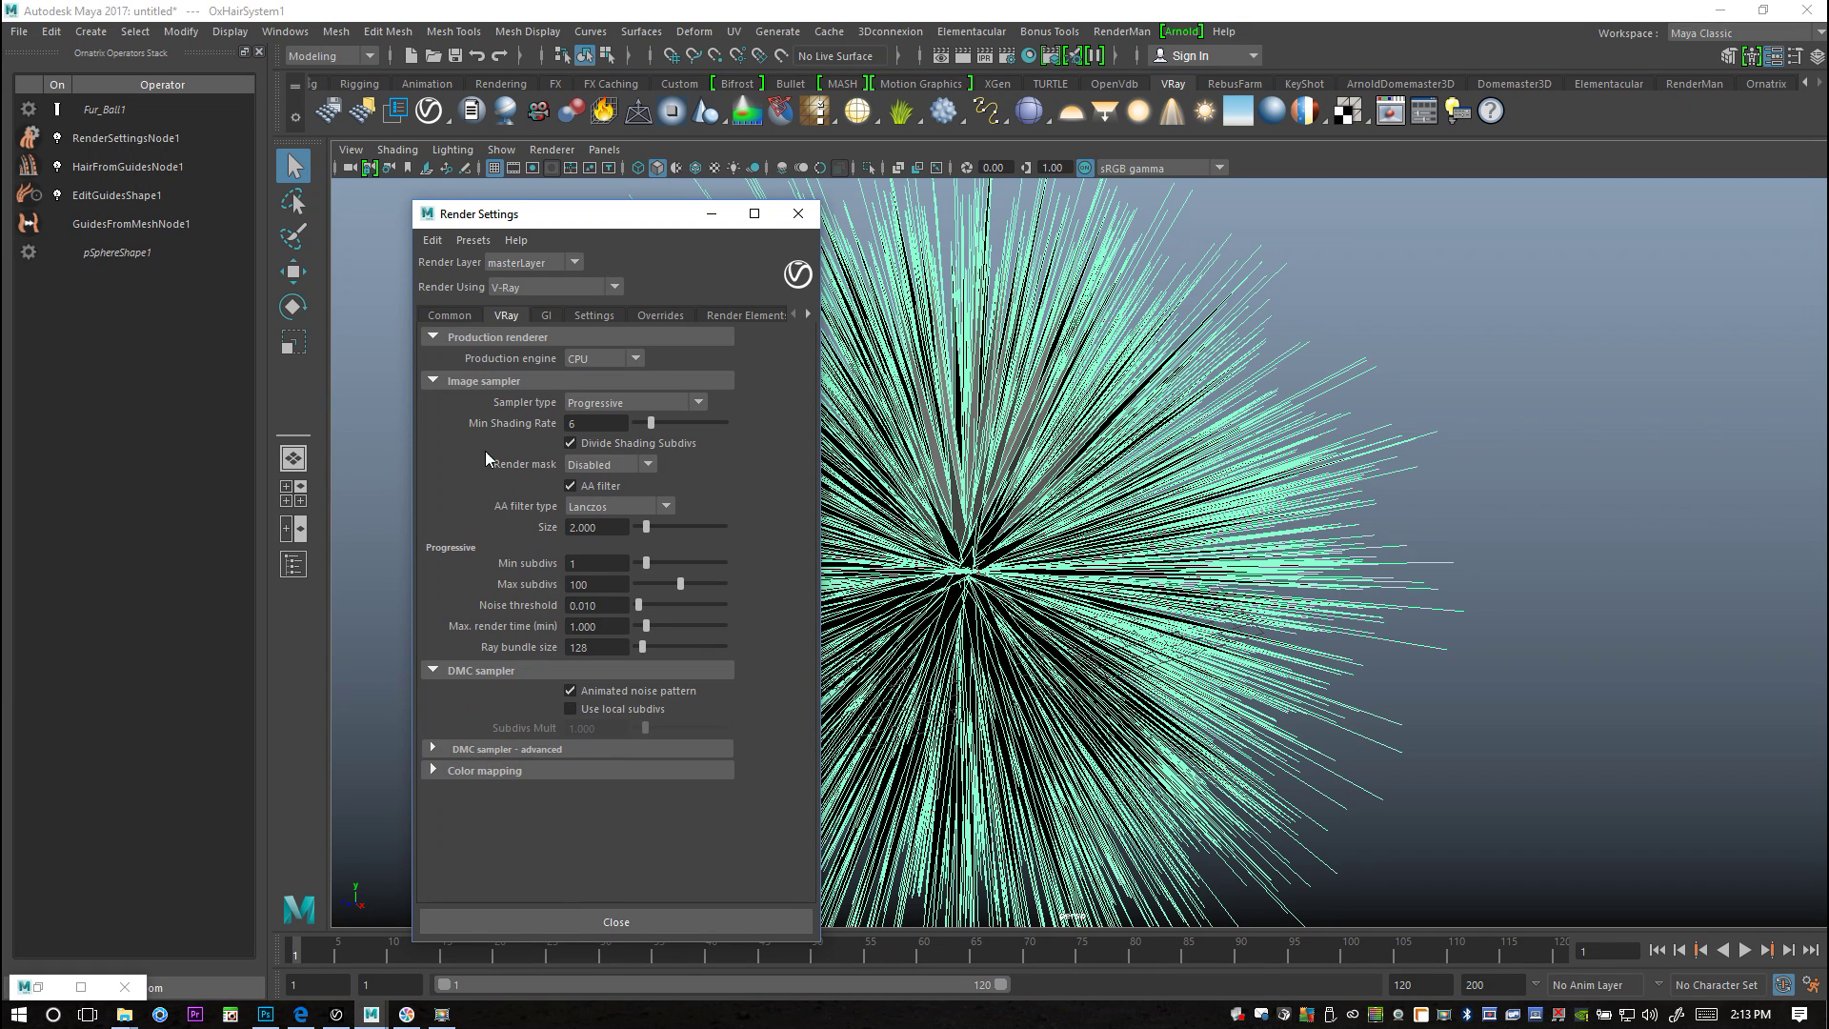
pyautogui.click(600, 361)
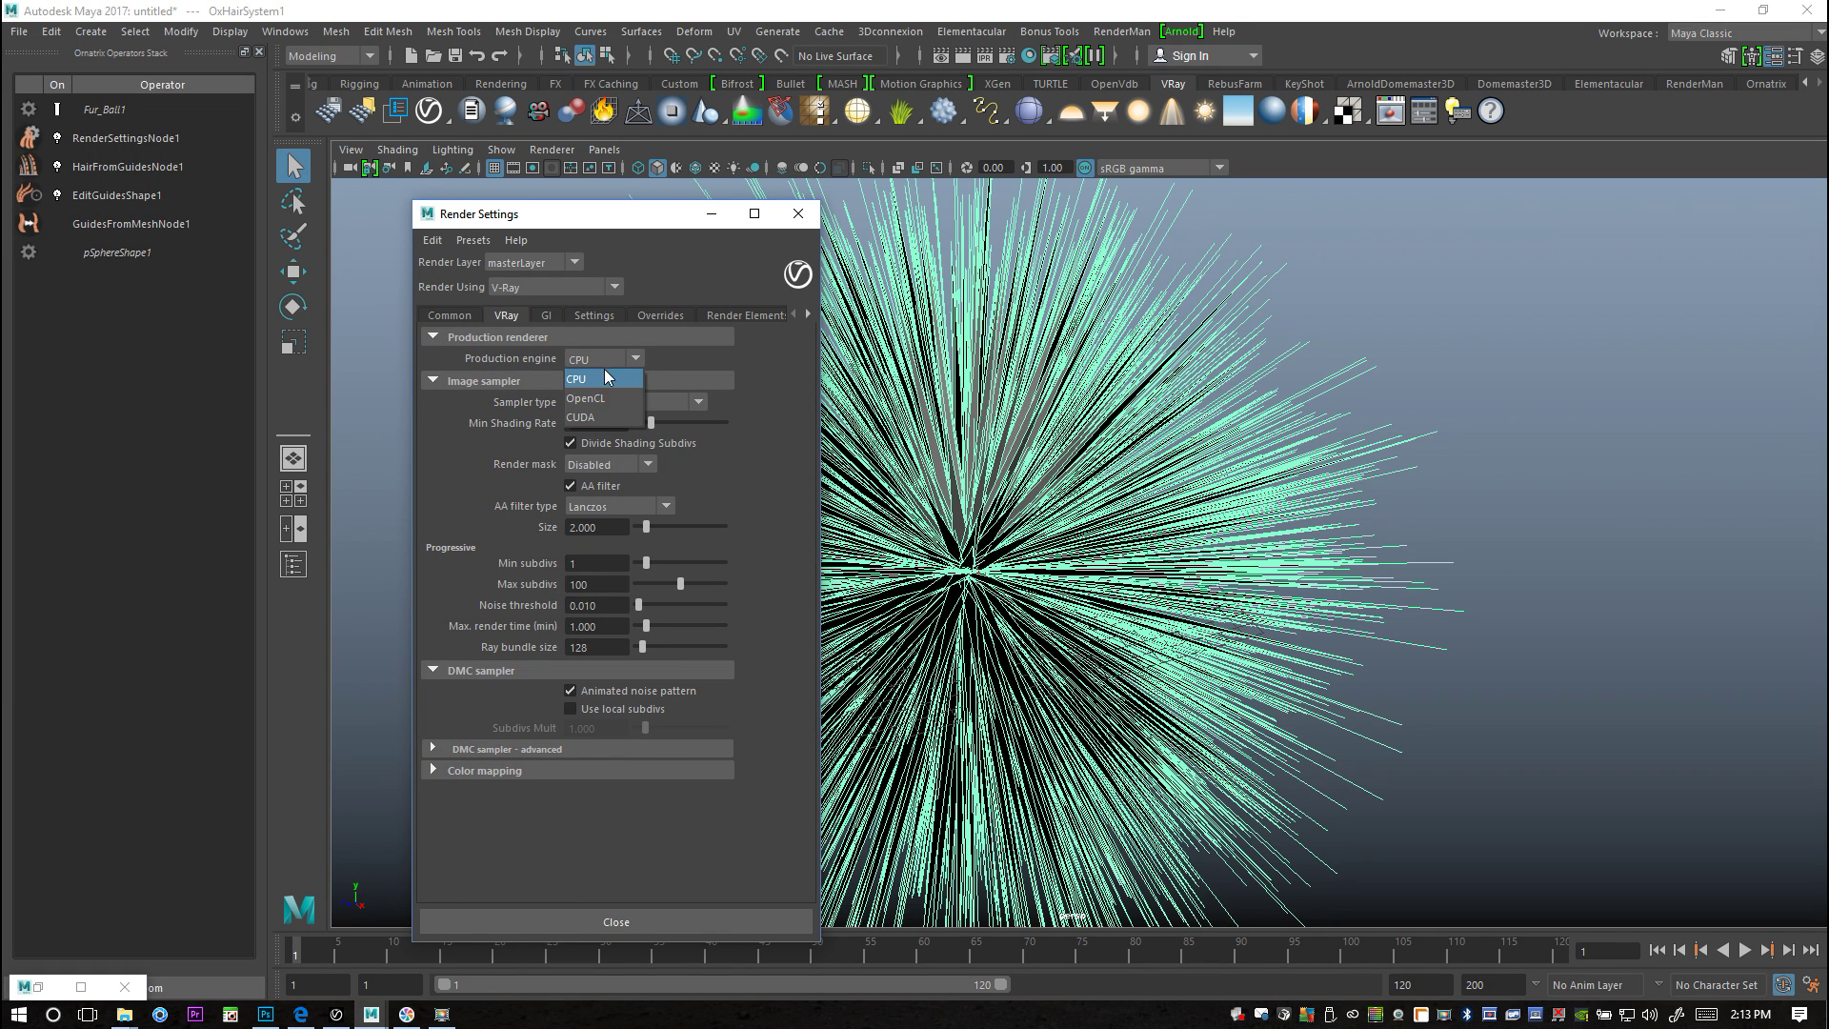
pyautogui.click(619, 394)
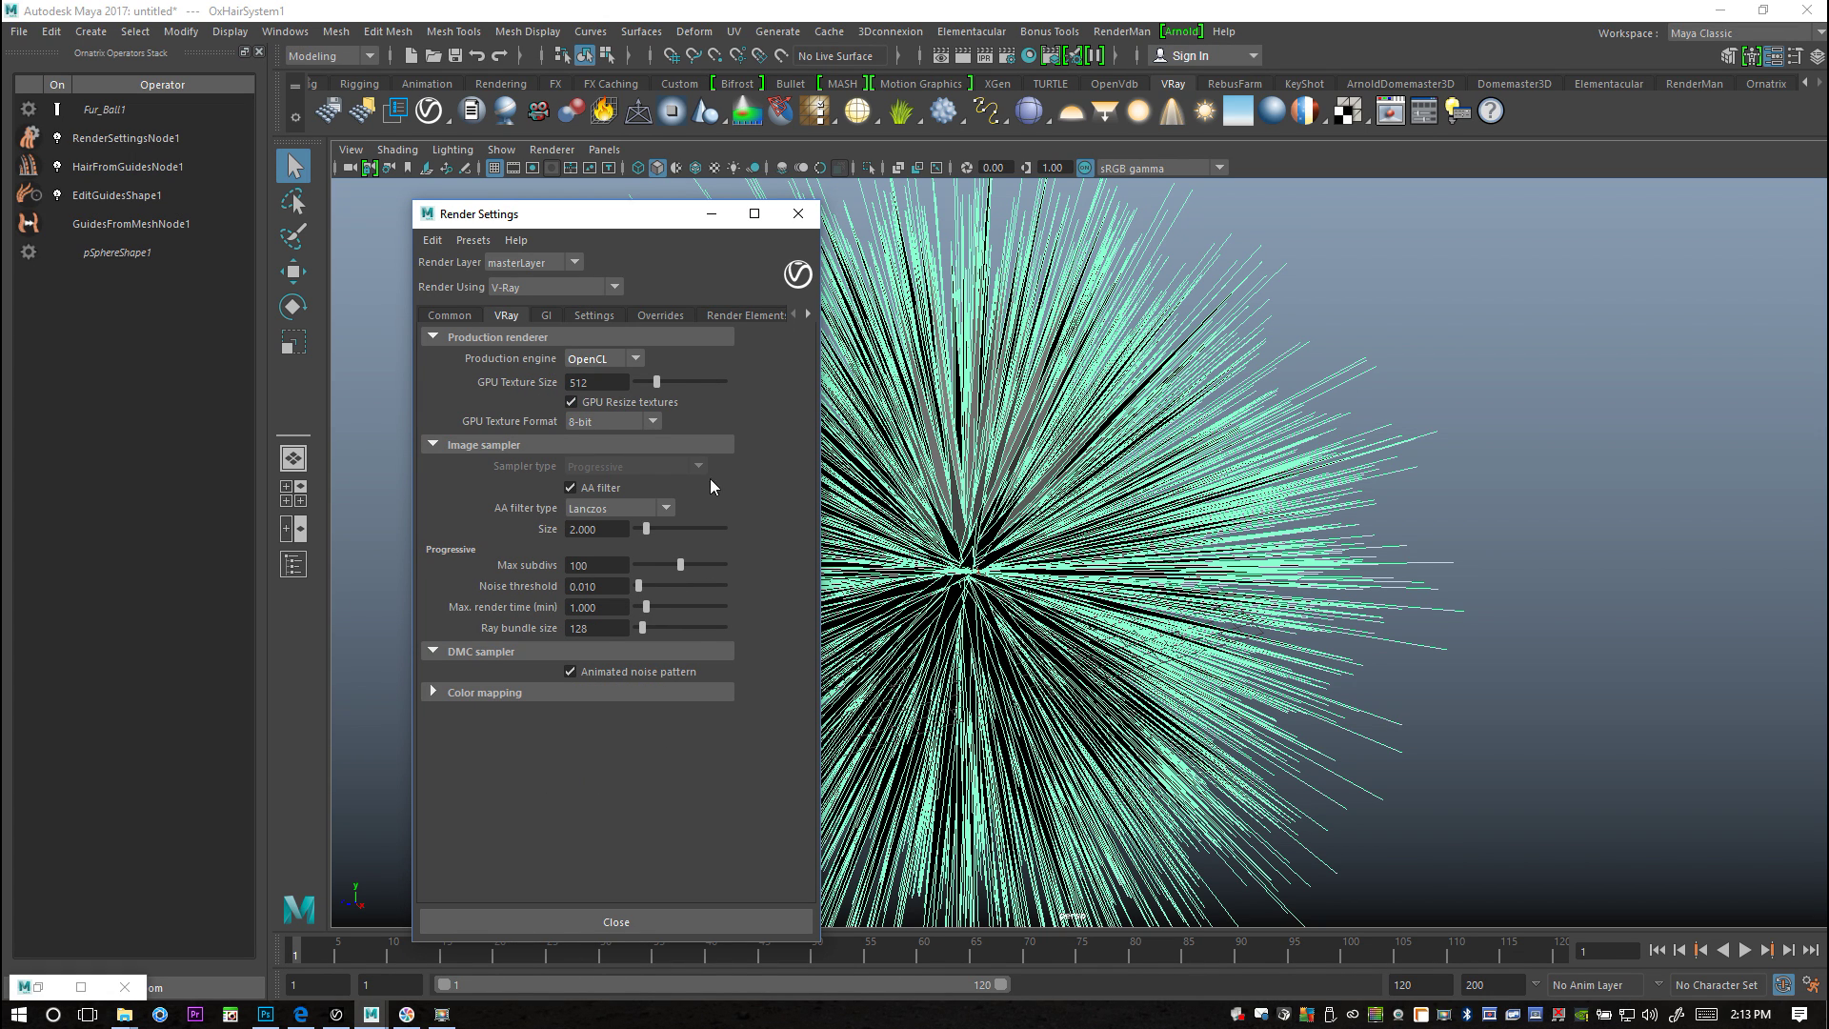
pyautogui.moveTo(619, 379); pyautogui.dragTo(540, 385)
pyautogui.write('1024')
pyautogui.press('Return')
pyautogui.click(585, 421)
pyautogui.click(548, 315)
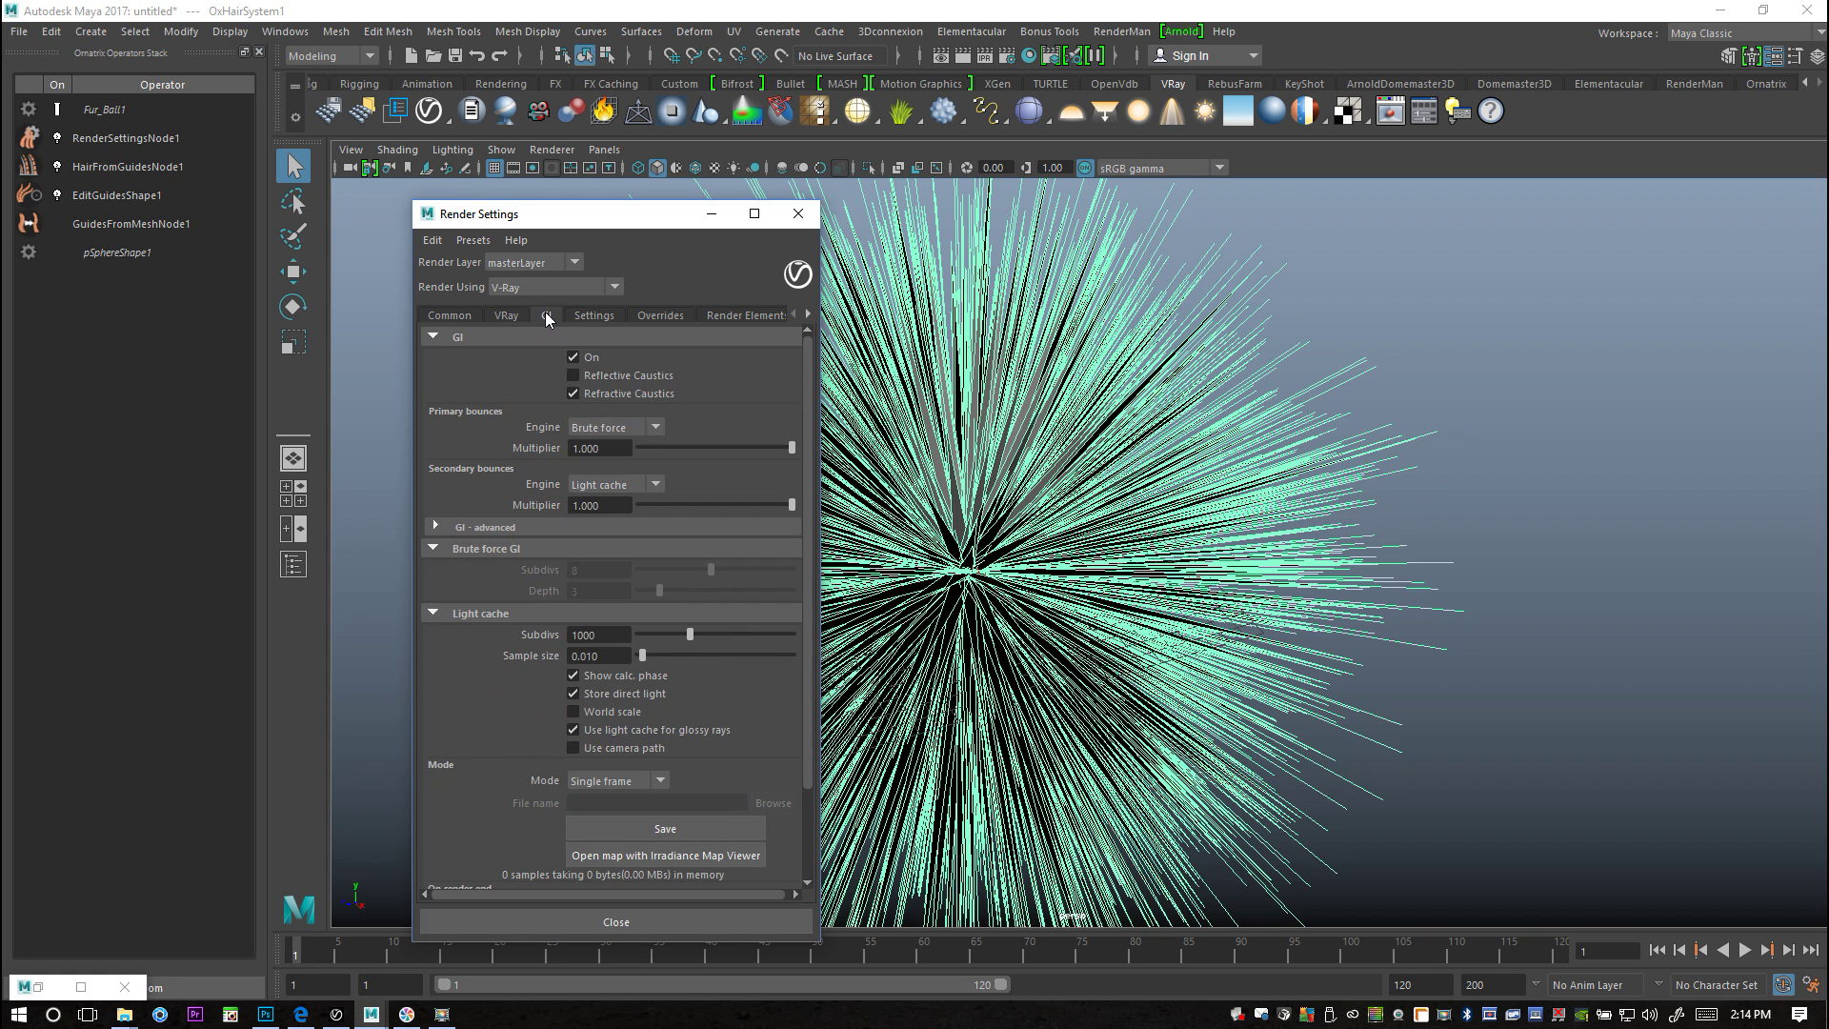
pyautogui.click(574, 360)
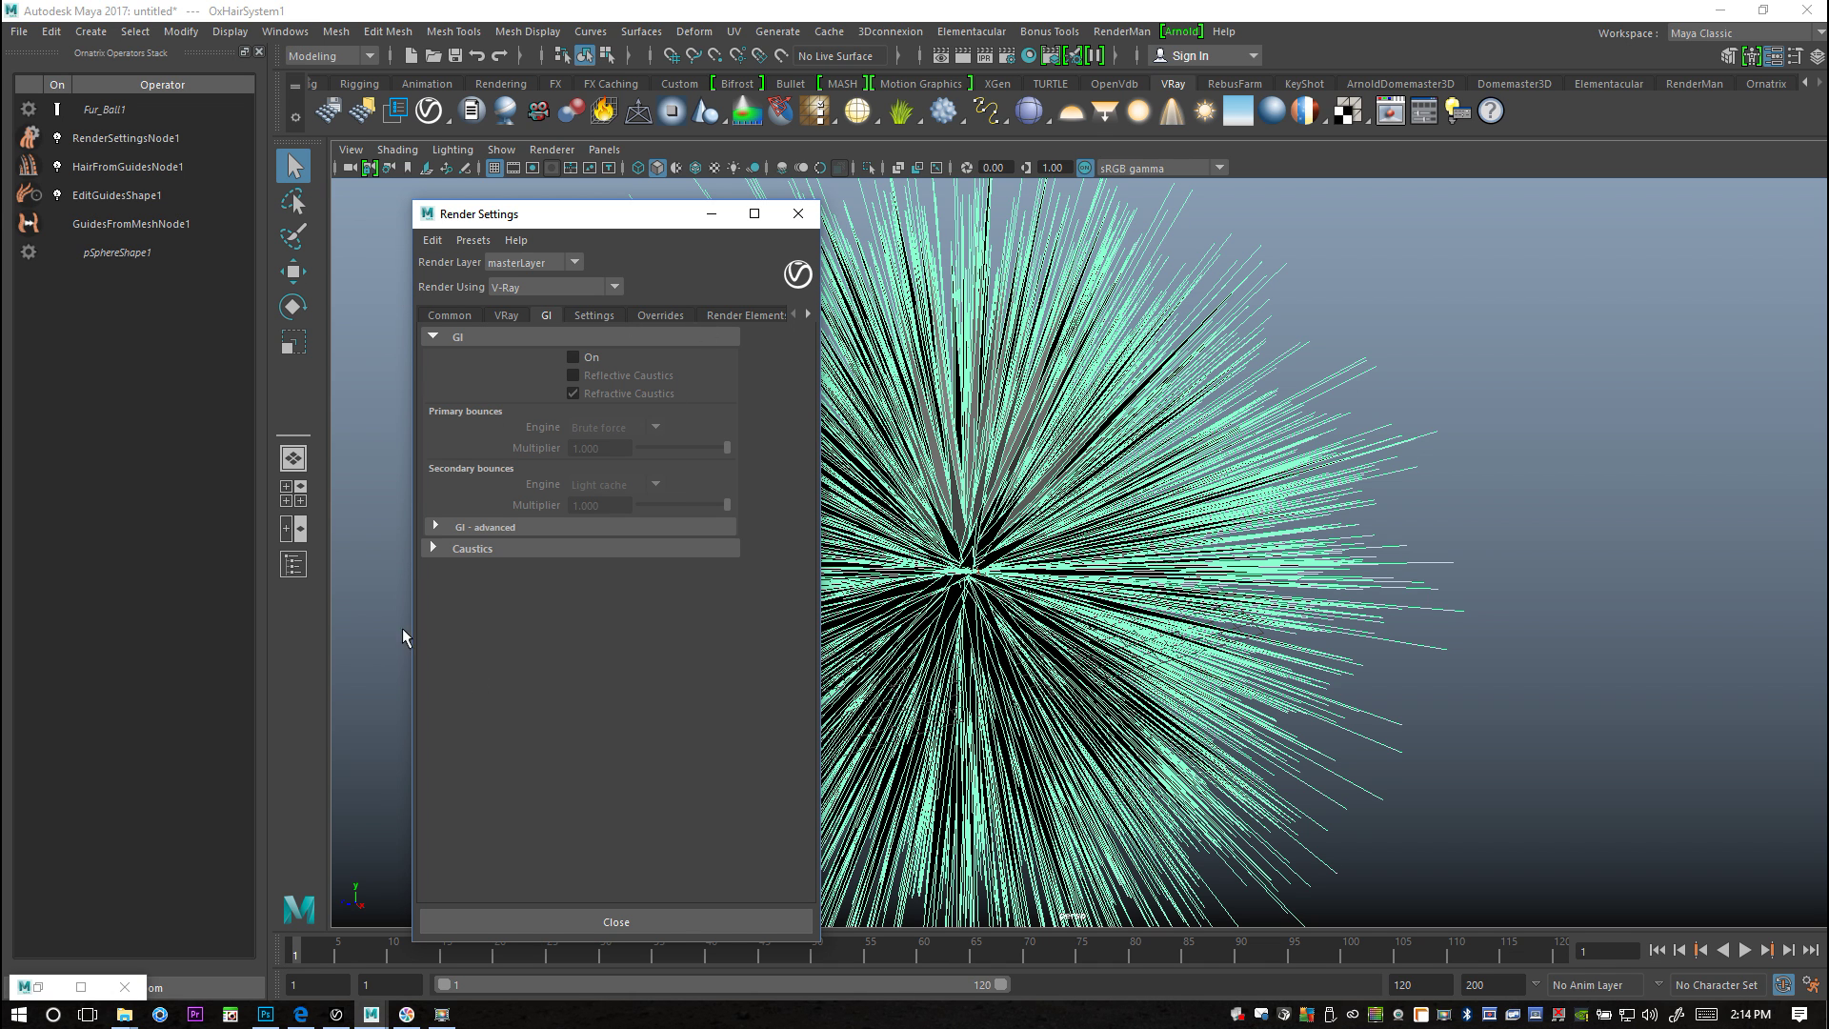
# Step: Run the Rebus Farminizer smartcheck, choosing distributed rendering for the single frame
pyautogui.click(790, 223)
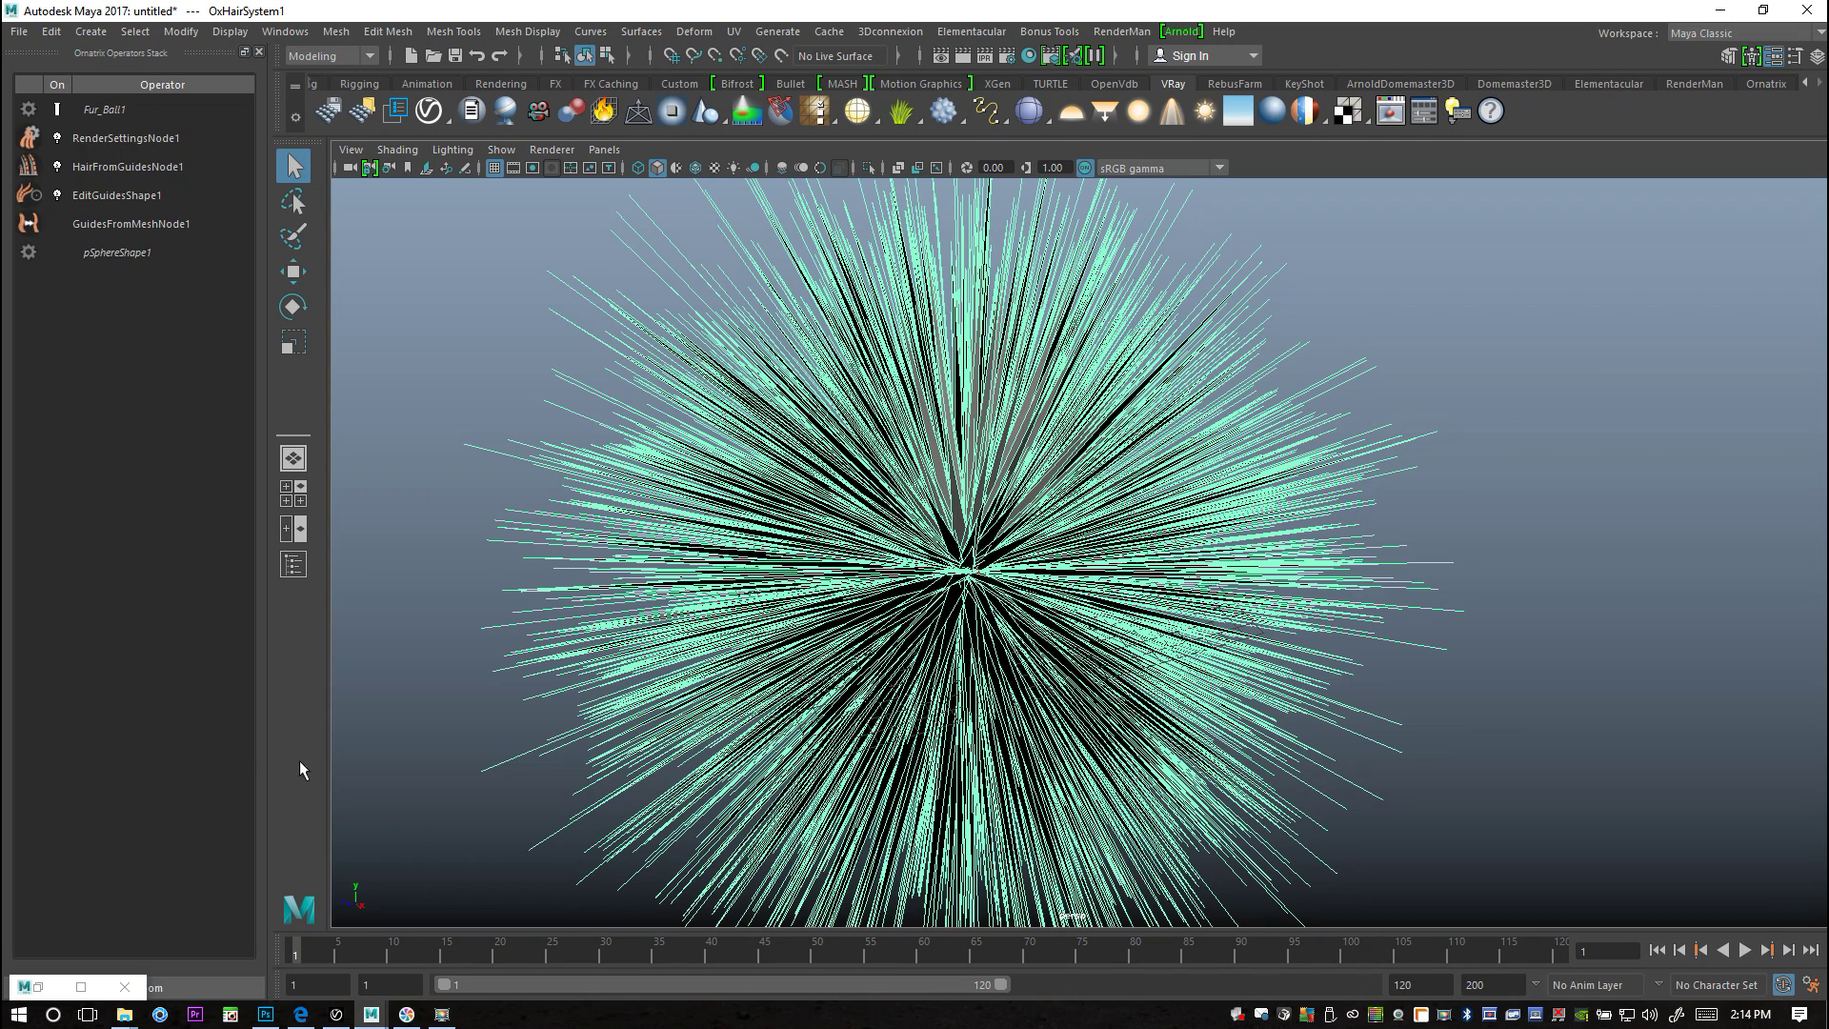
pyautogui.click(134, 988)
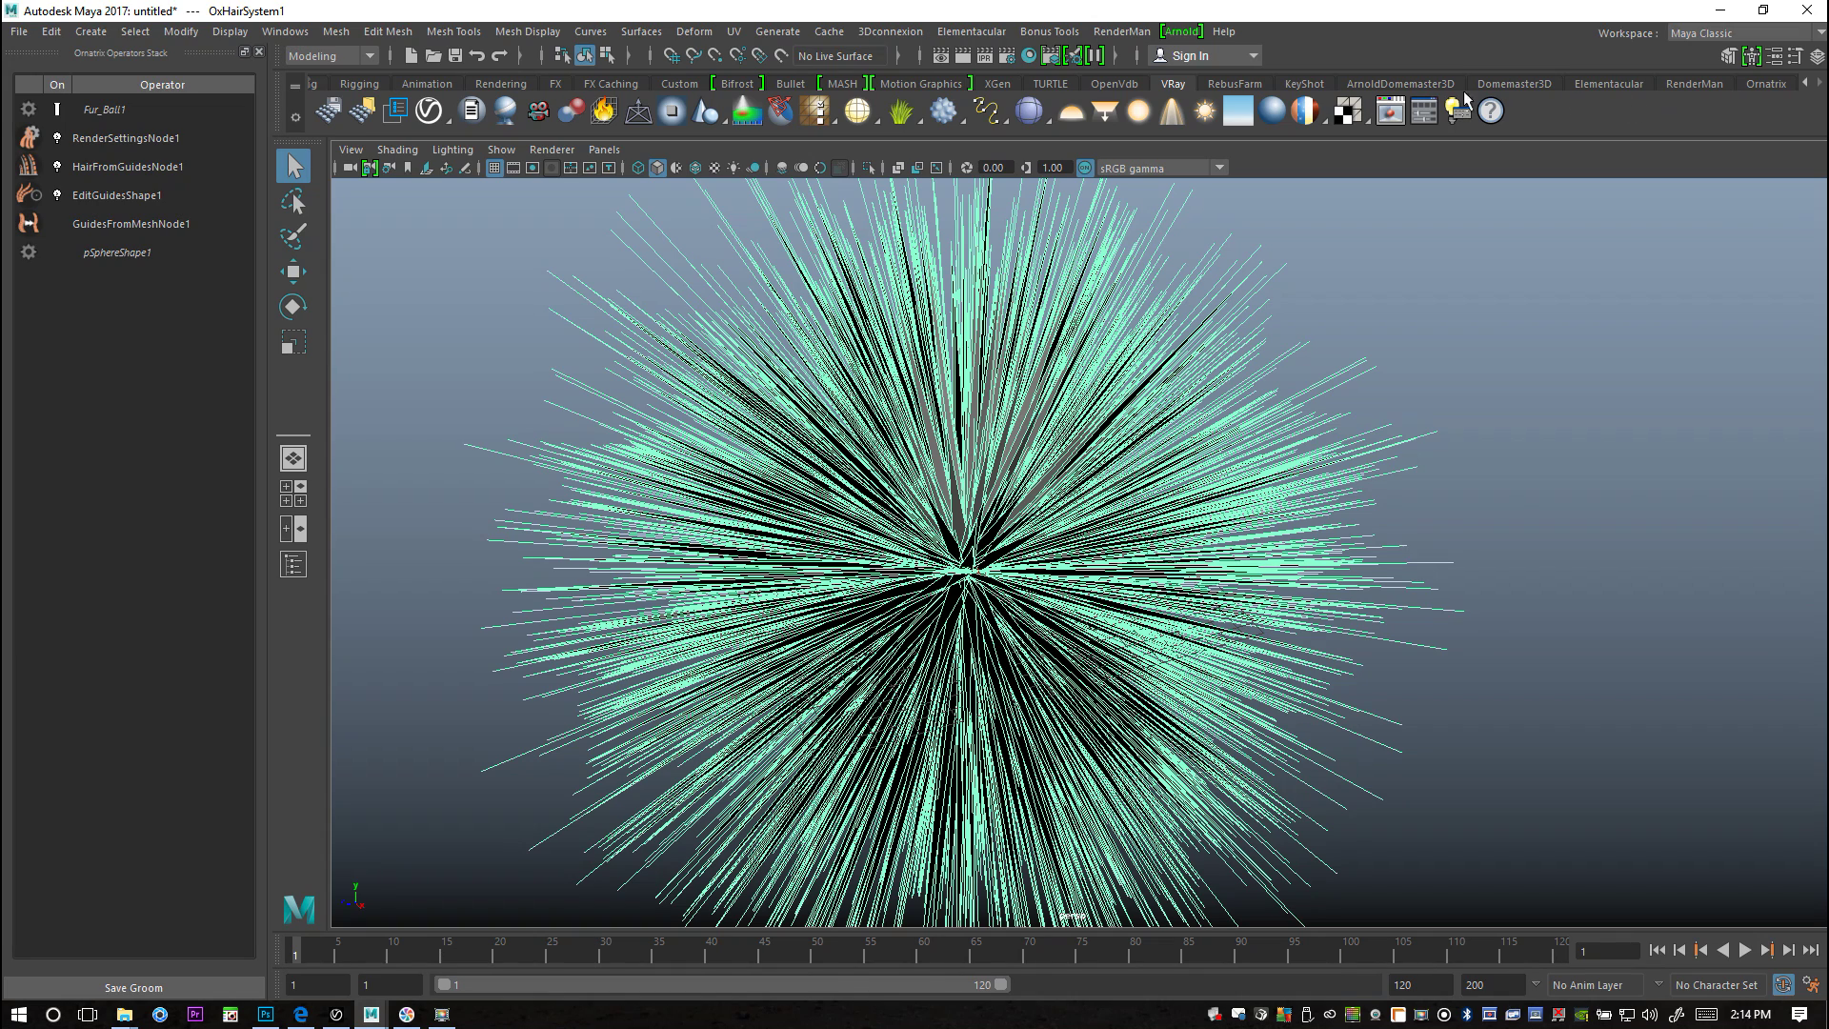
pyautogui.click(1234, 84)
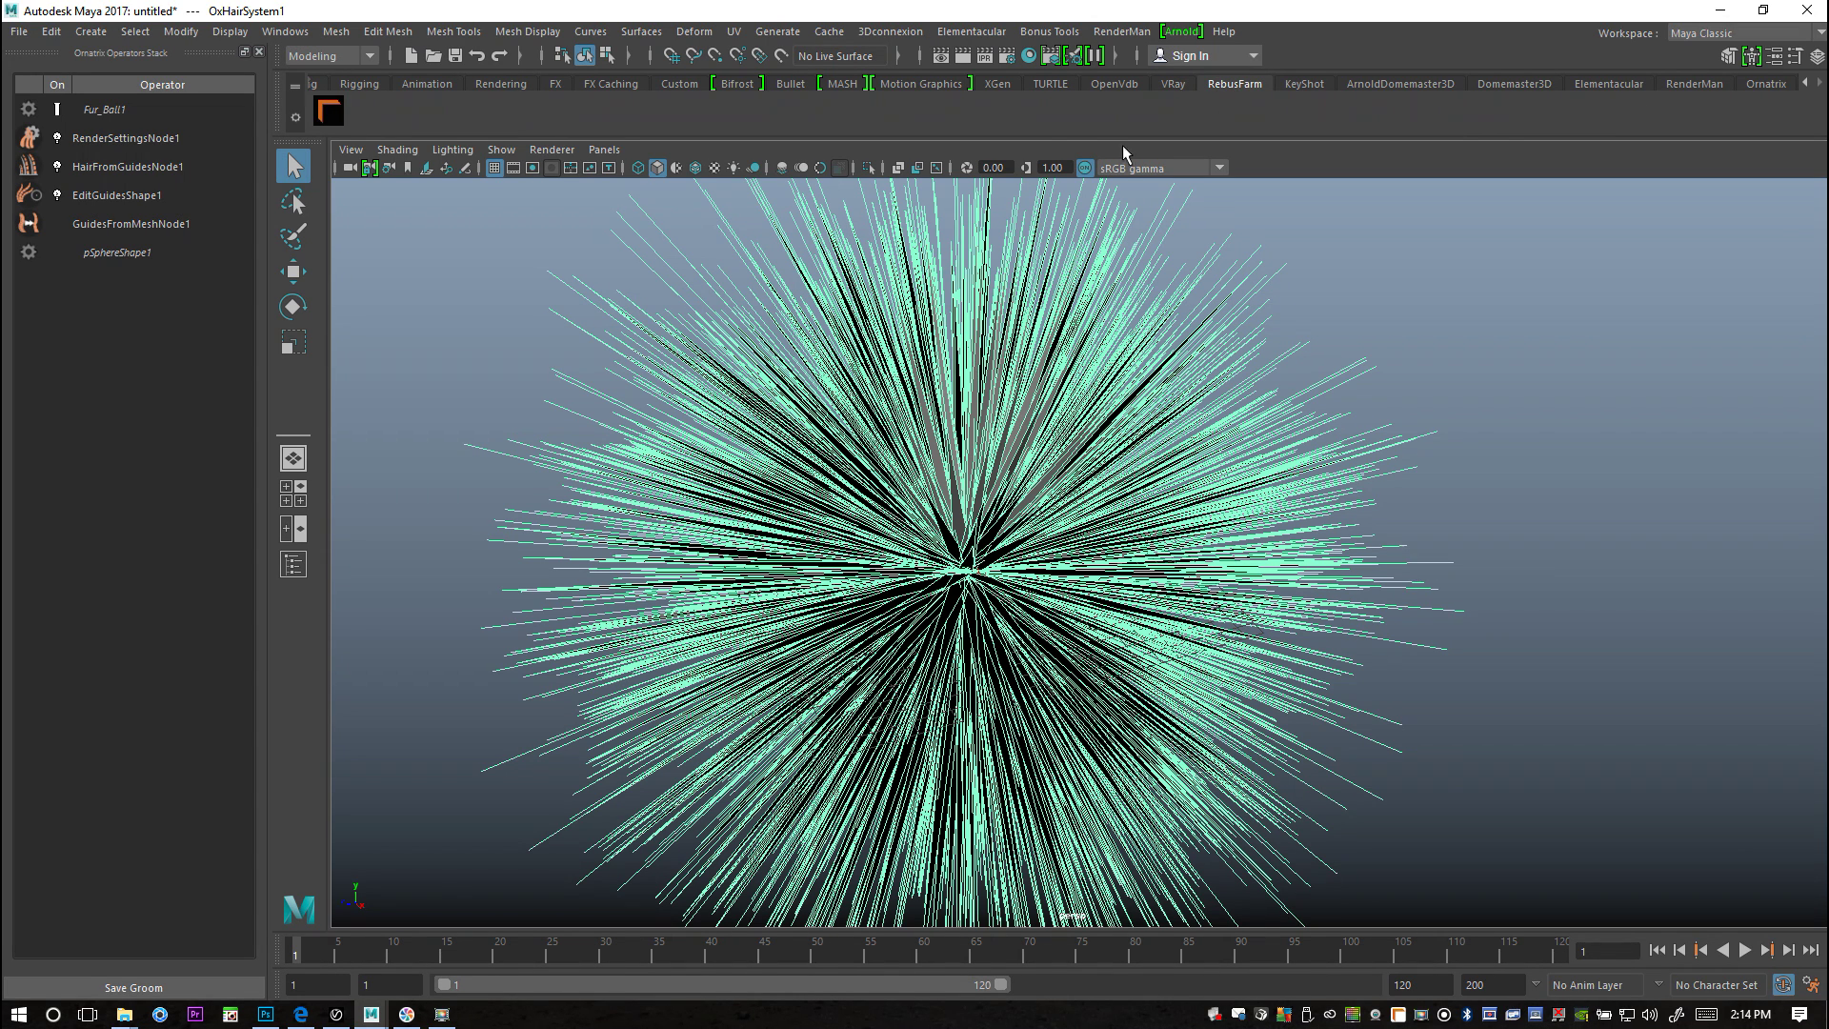
pyautogui.click(330, 112)
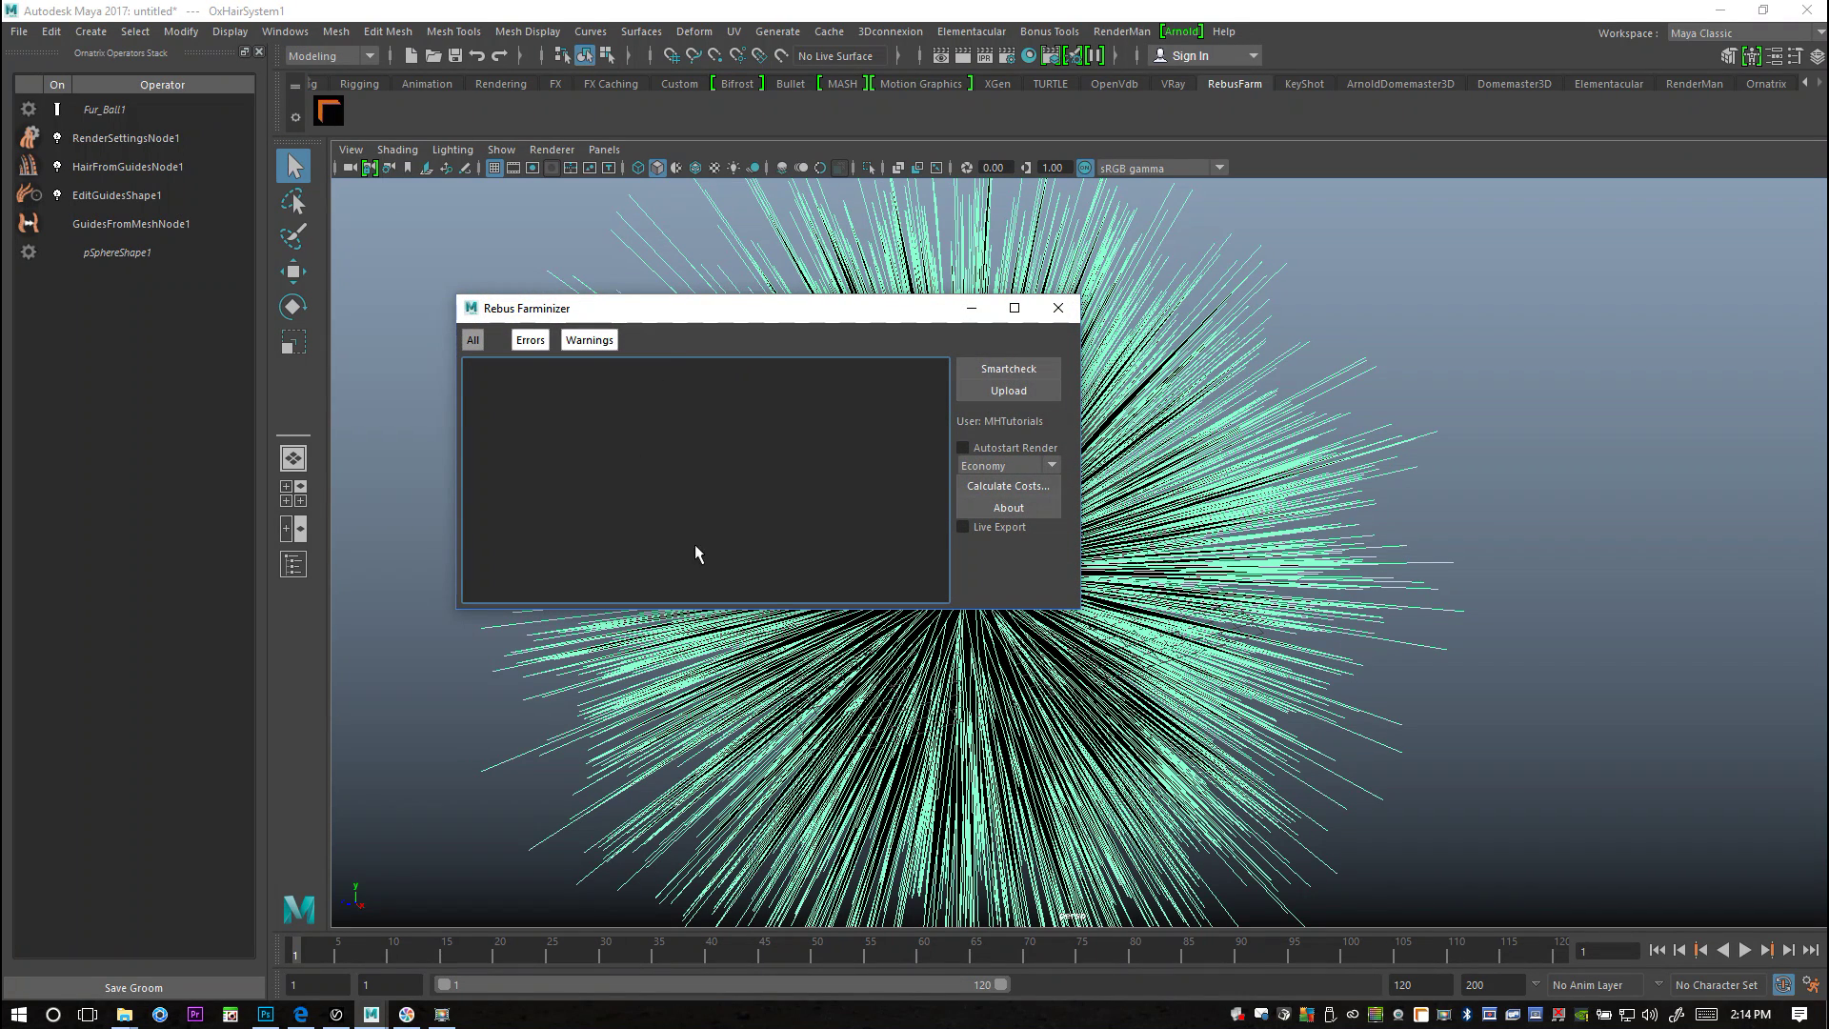
pyautogui.click(1006, 370)
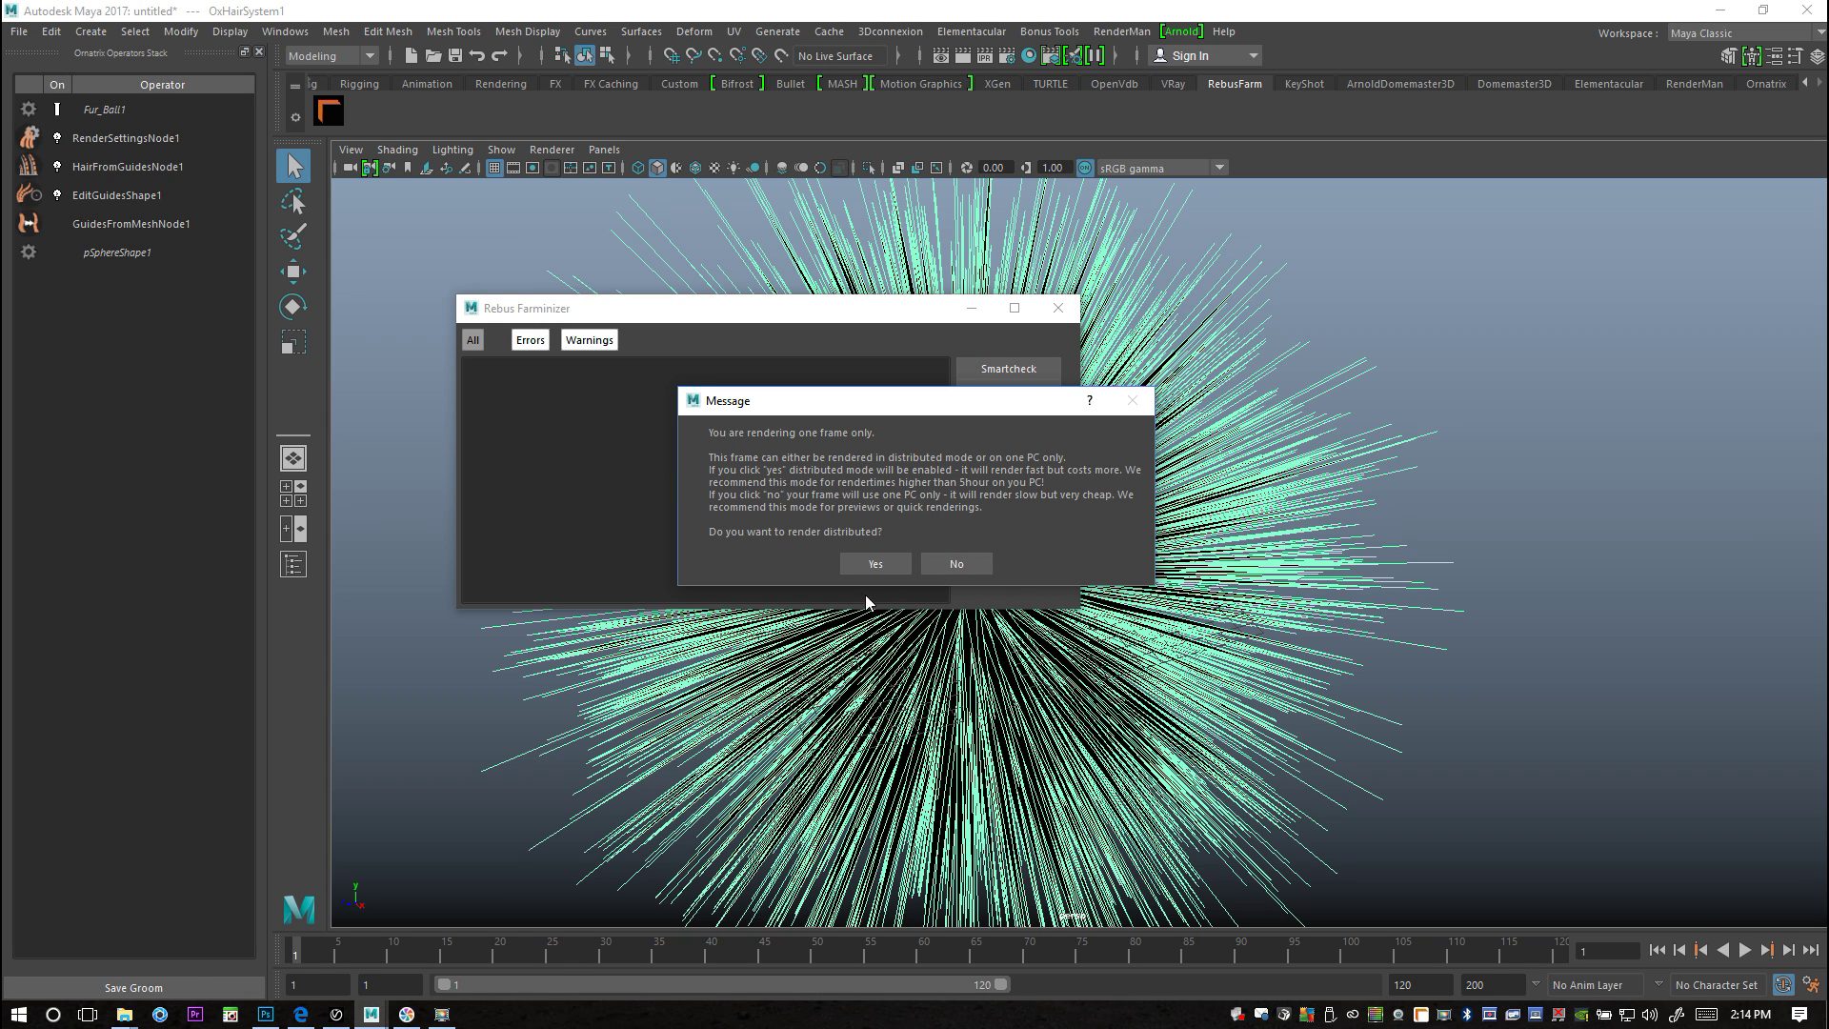
pyautogui.click(876, 563)
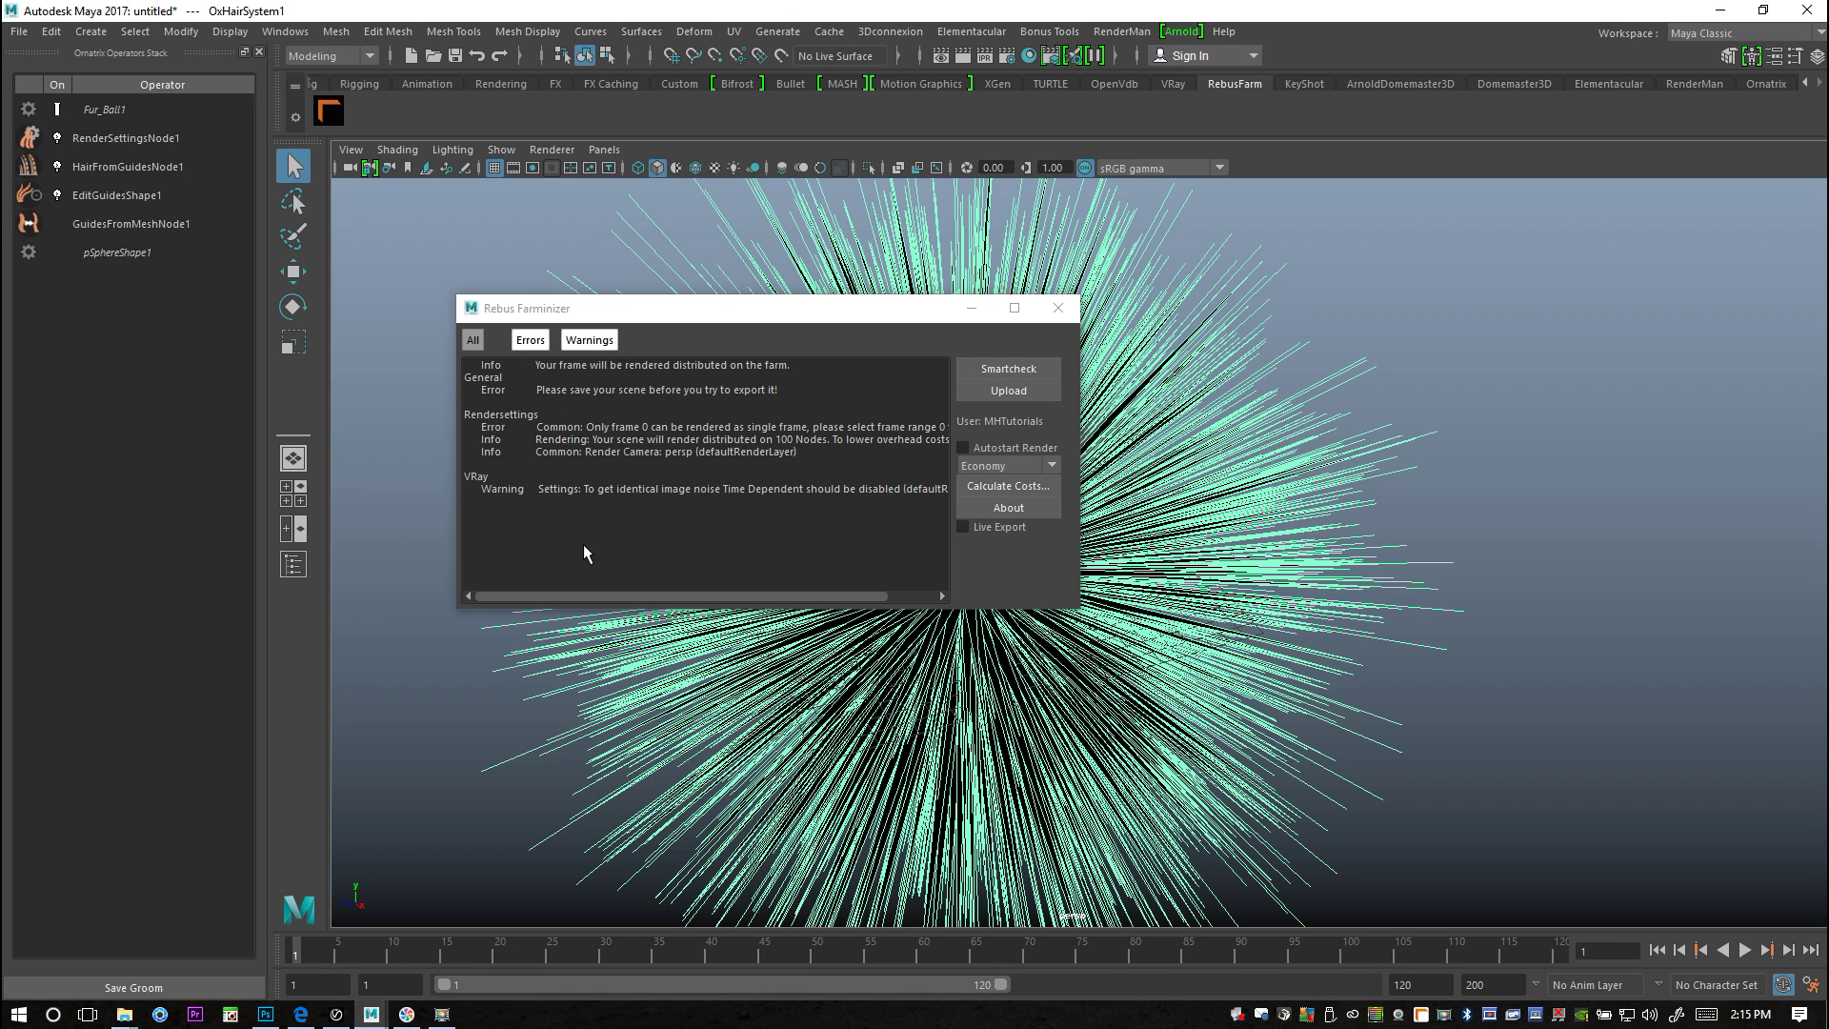
pyautogui.click(1057, 308)
# Step: Save the scene under the new name FurryBall2 as FurryBall2.mb on the Desktop
pyautogui.click(18, 31)
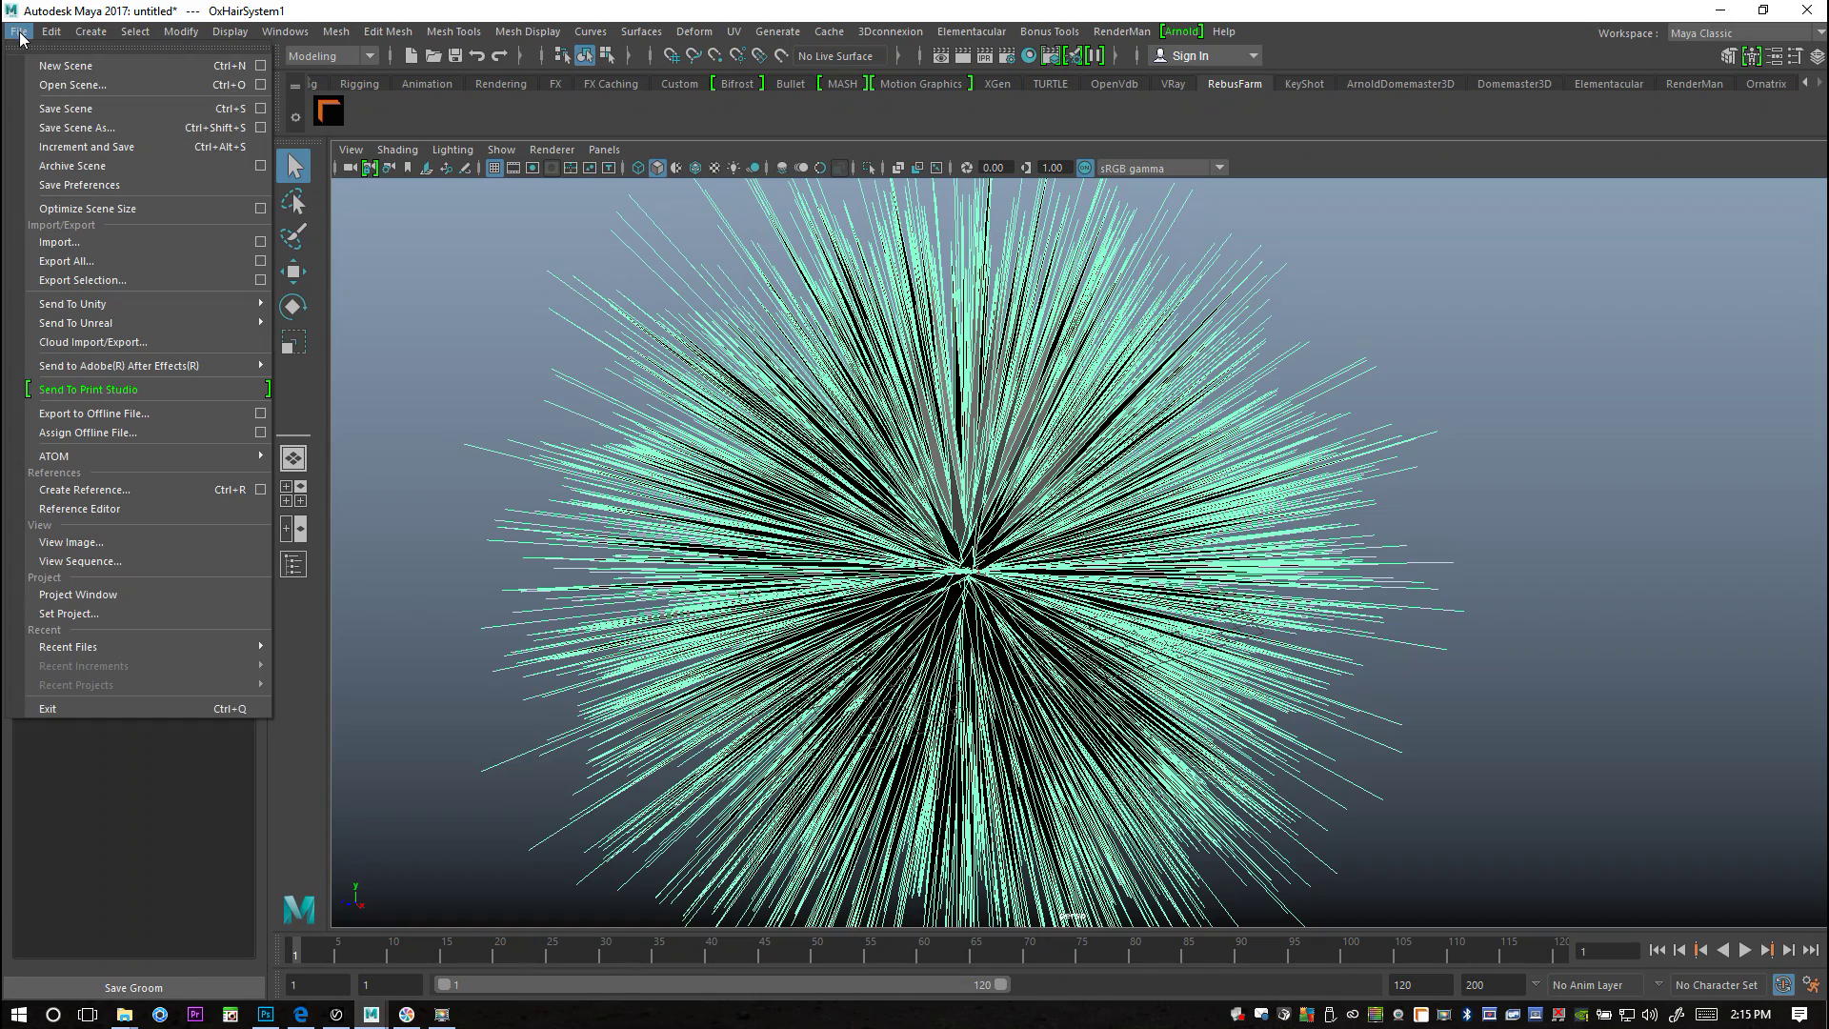
pyautogui.click(111, 128)
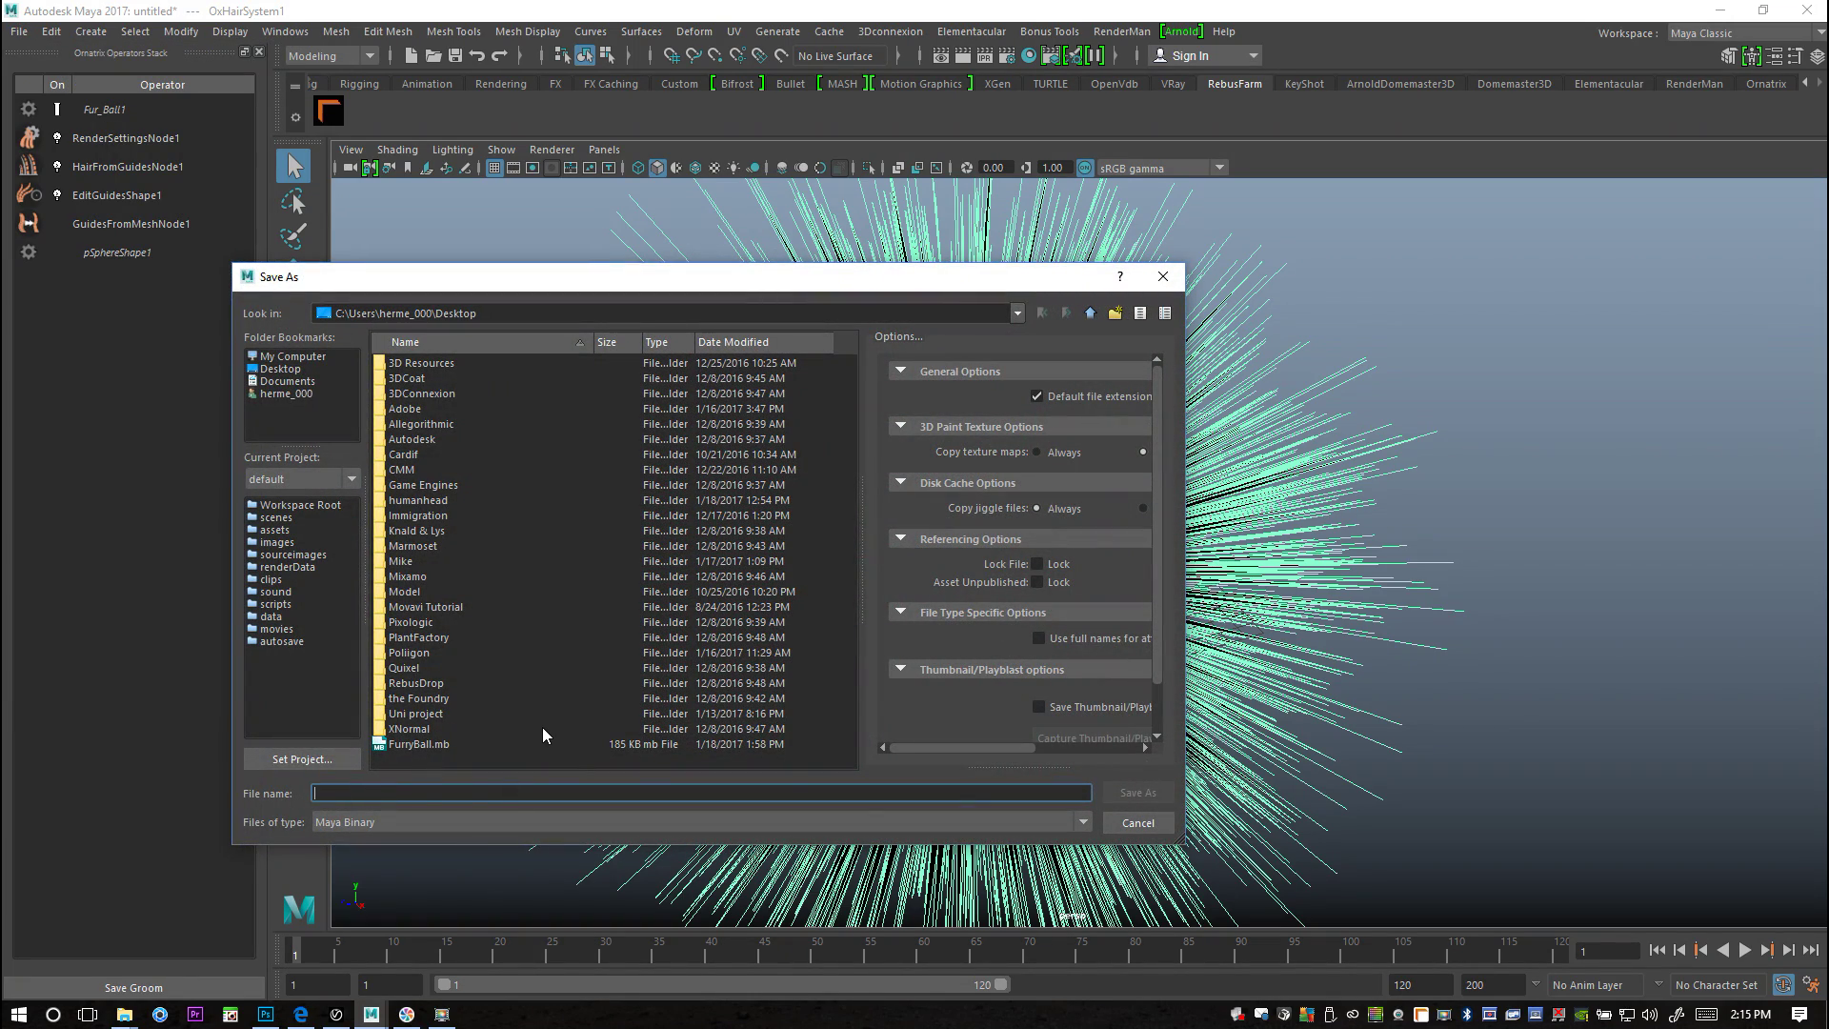
pyautogui.write('FurryB')
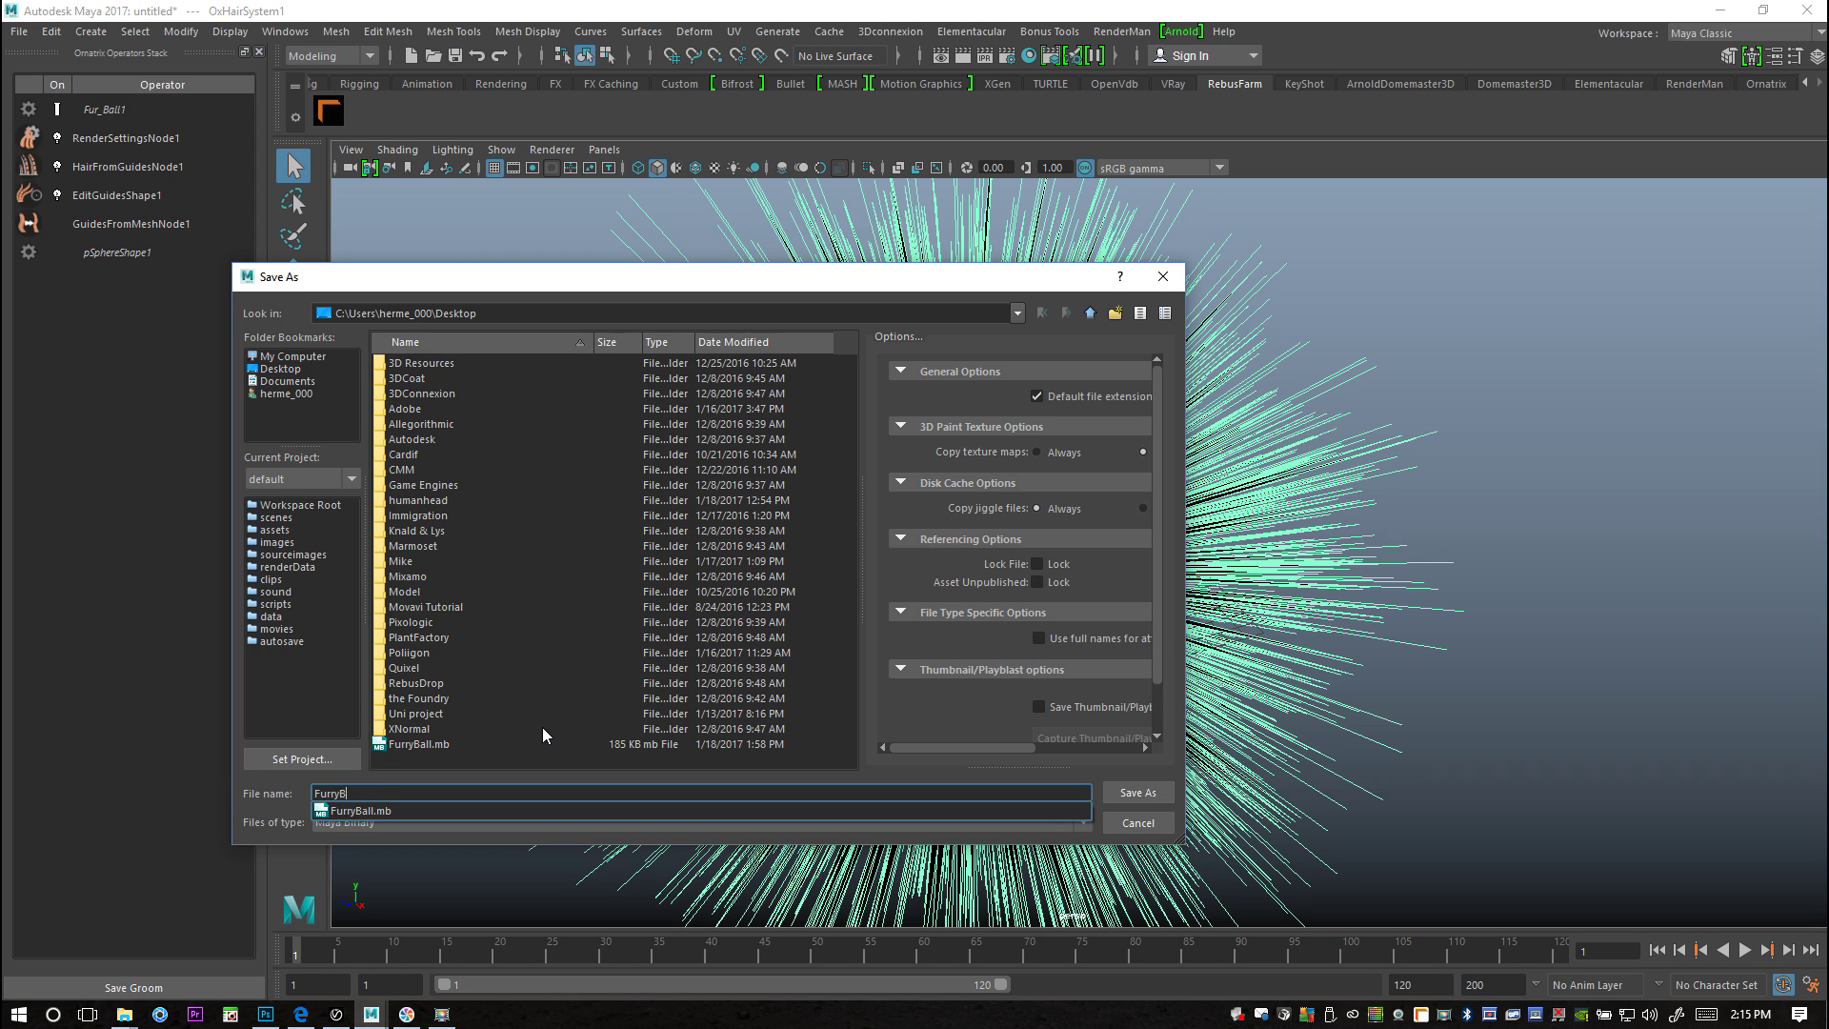
pyautogui.write('all2')
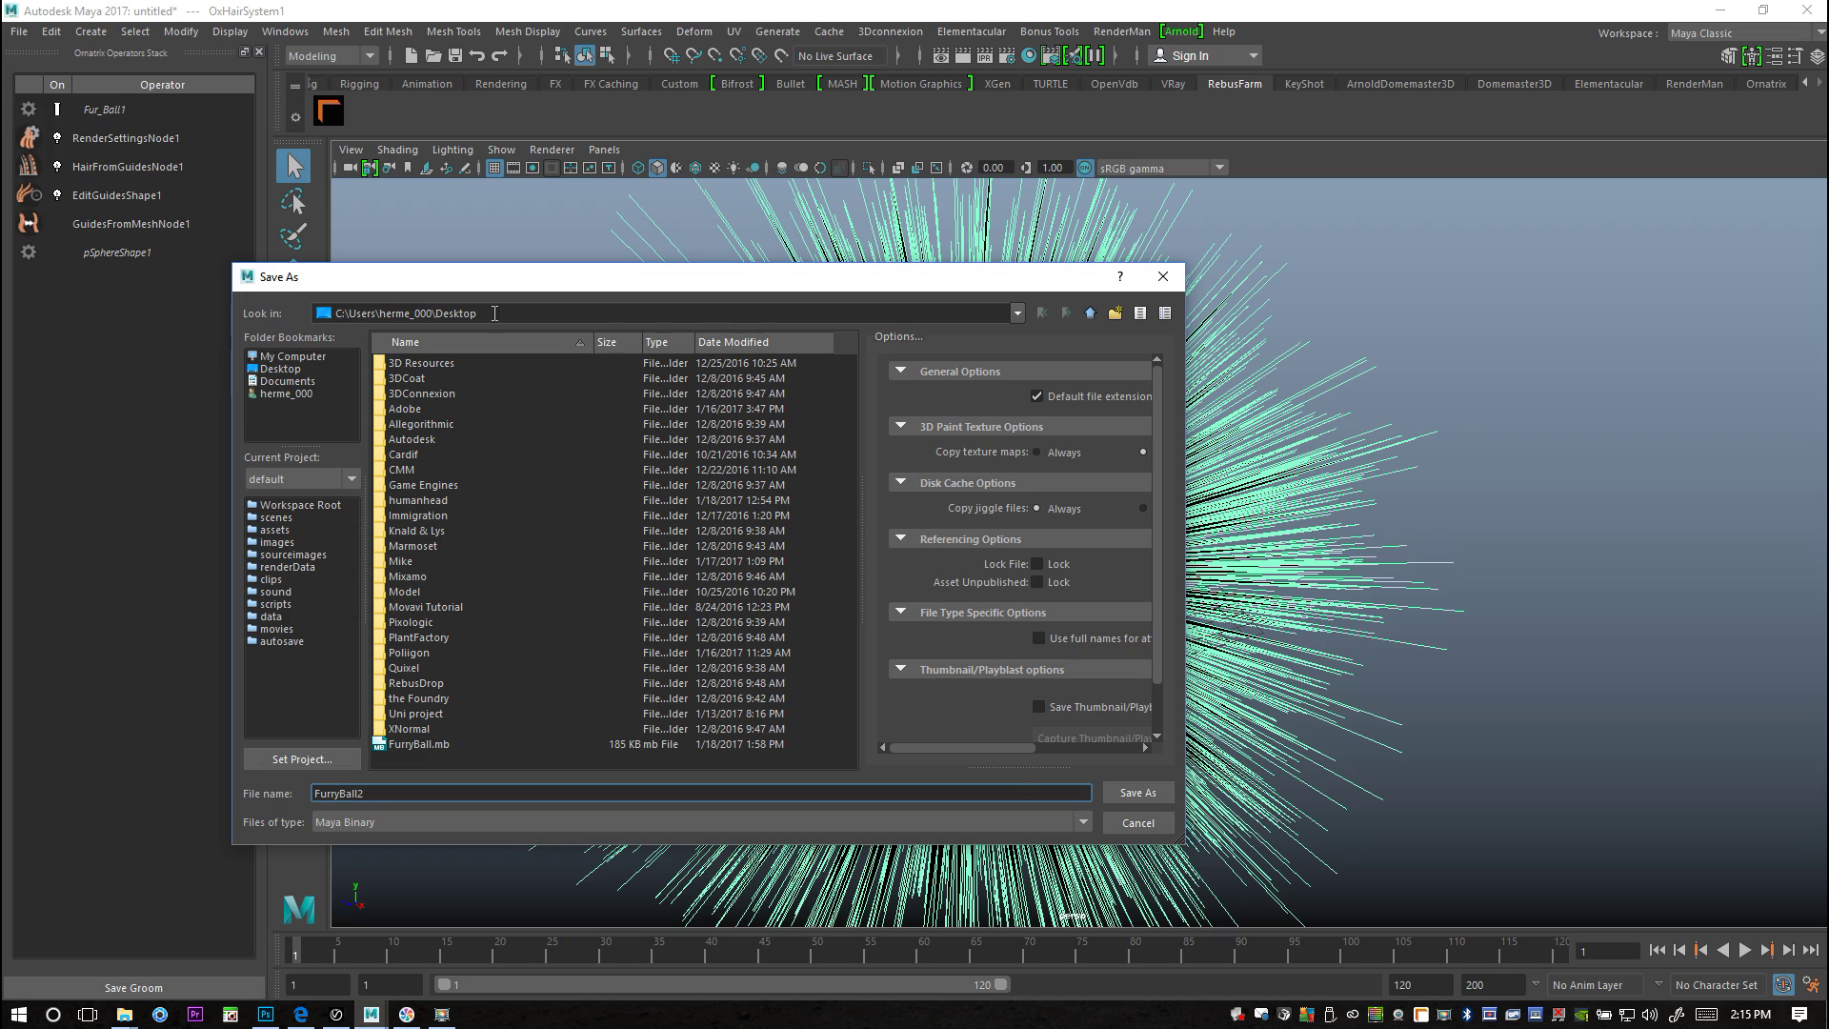
pyautogui.click(1137, 793)
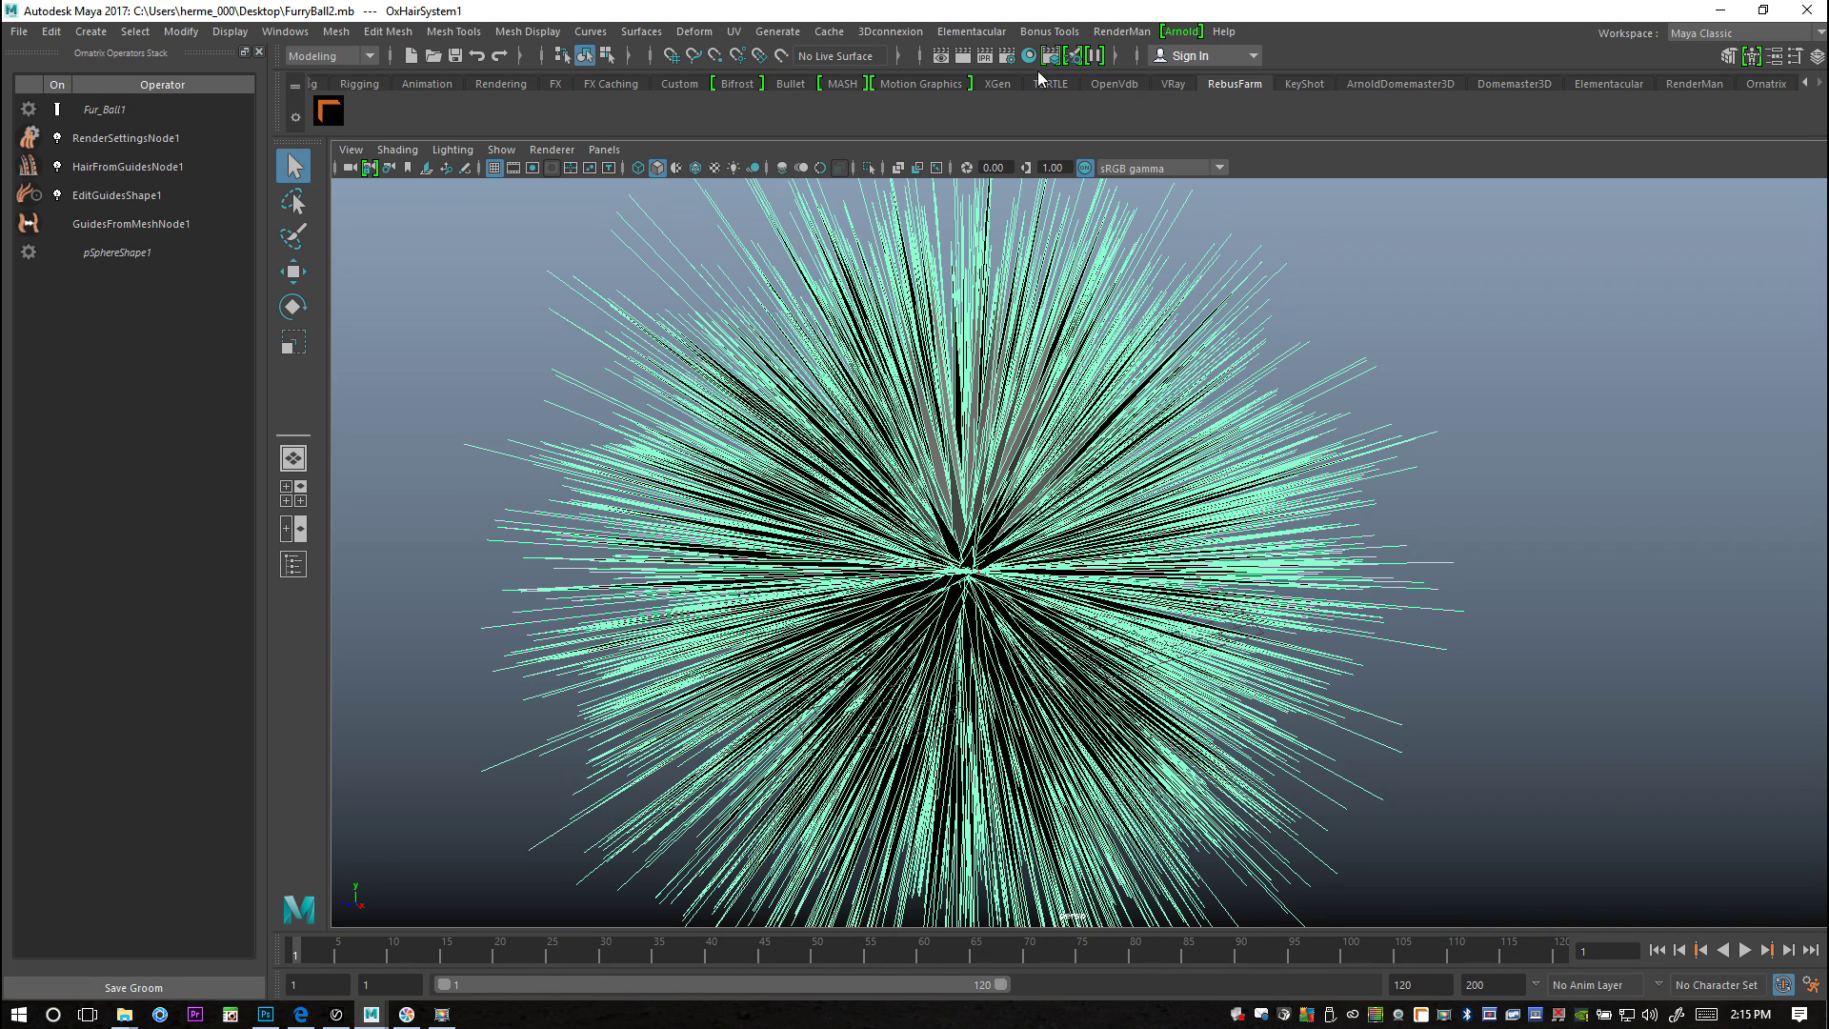
# Step: Set the Start Frame to 0 in the Common render settings, then minimize the window
pyautogui.click(1007, 57)
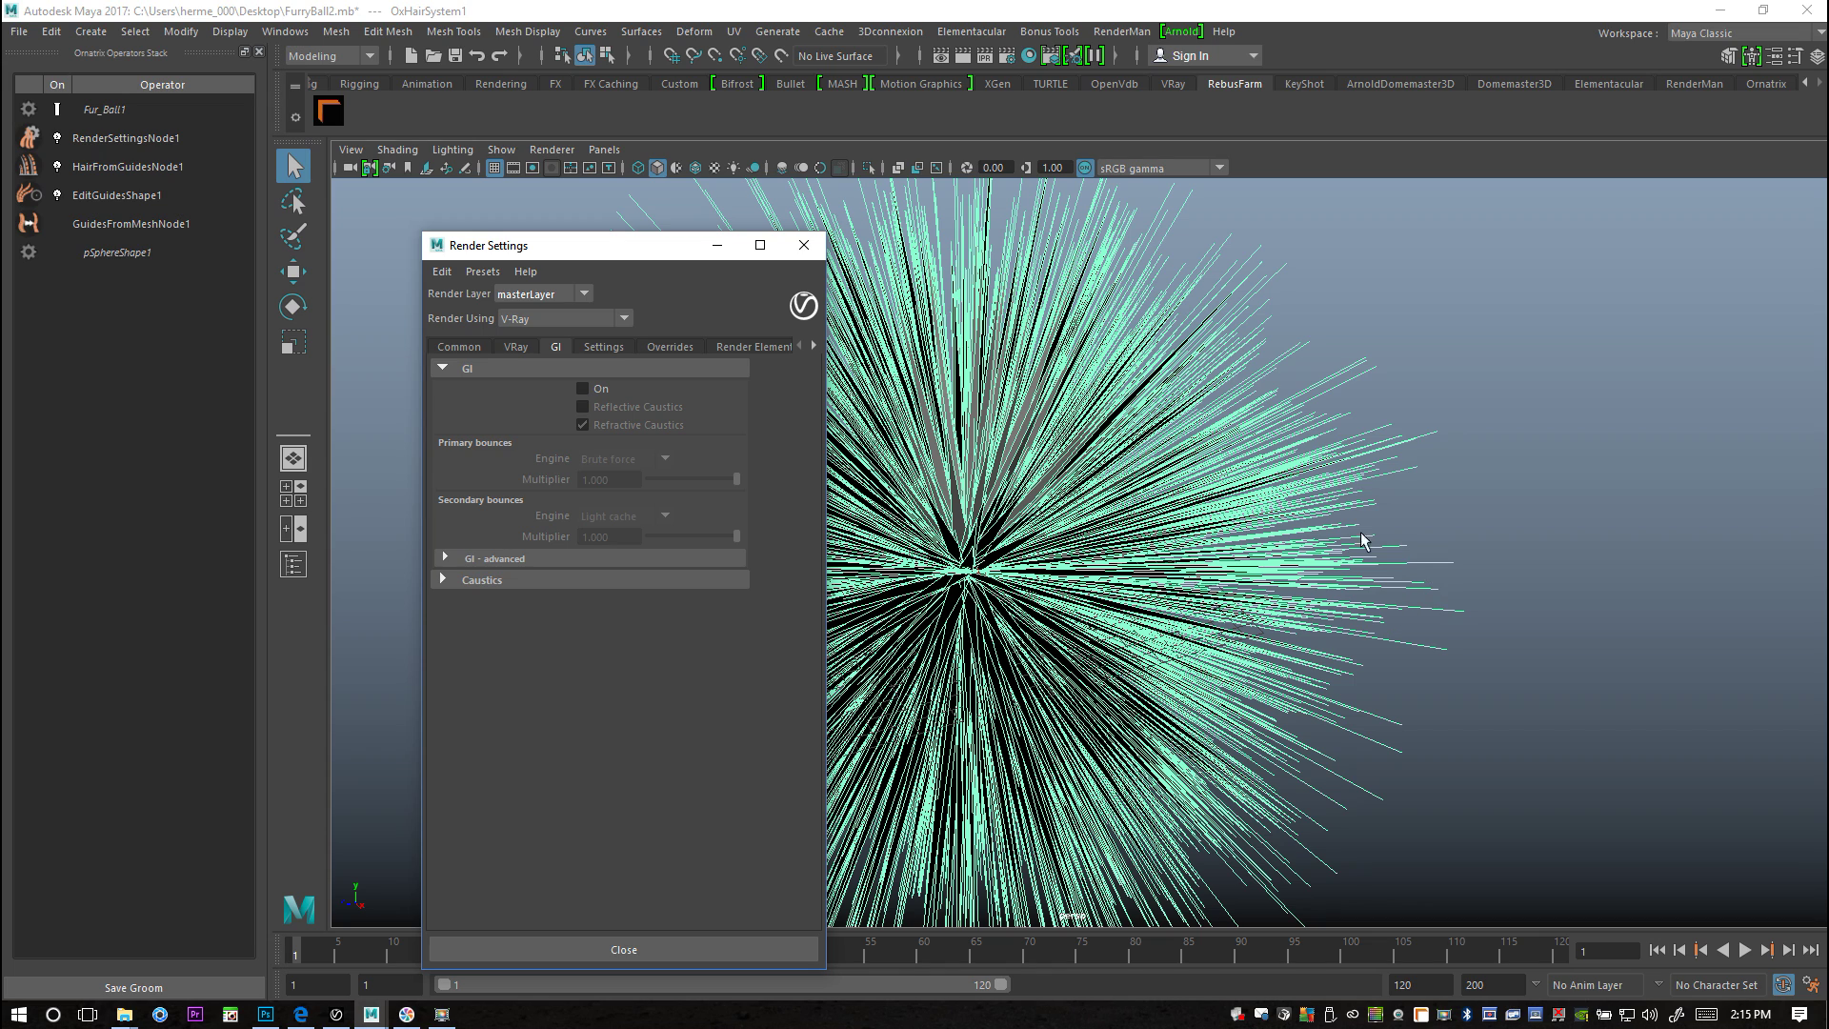
pyautogui.click(461, 347)
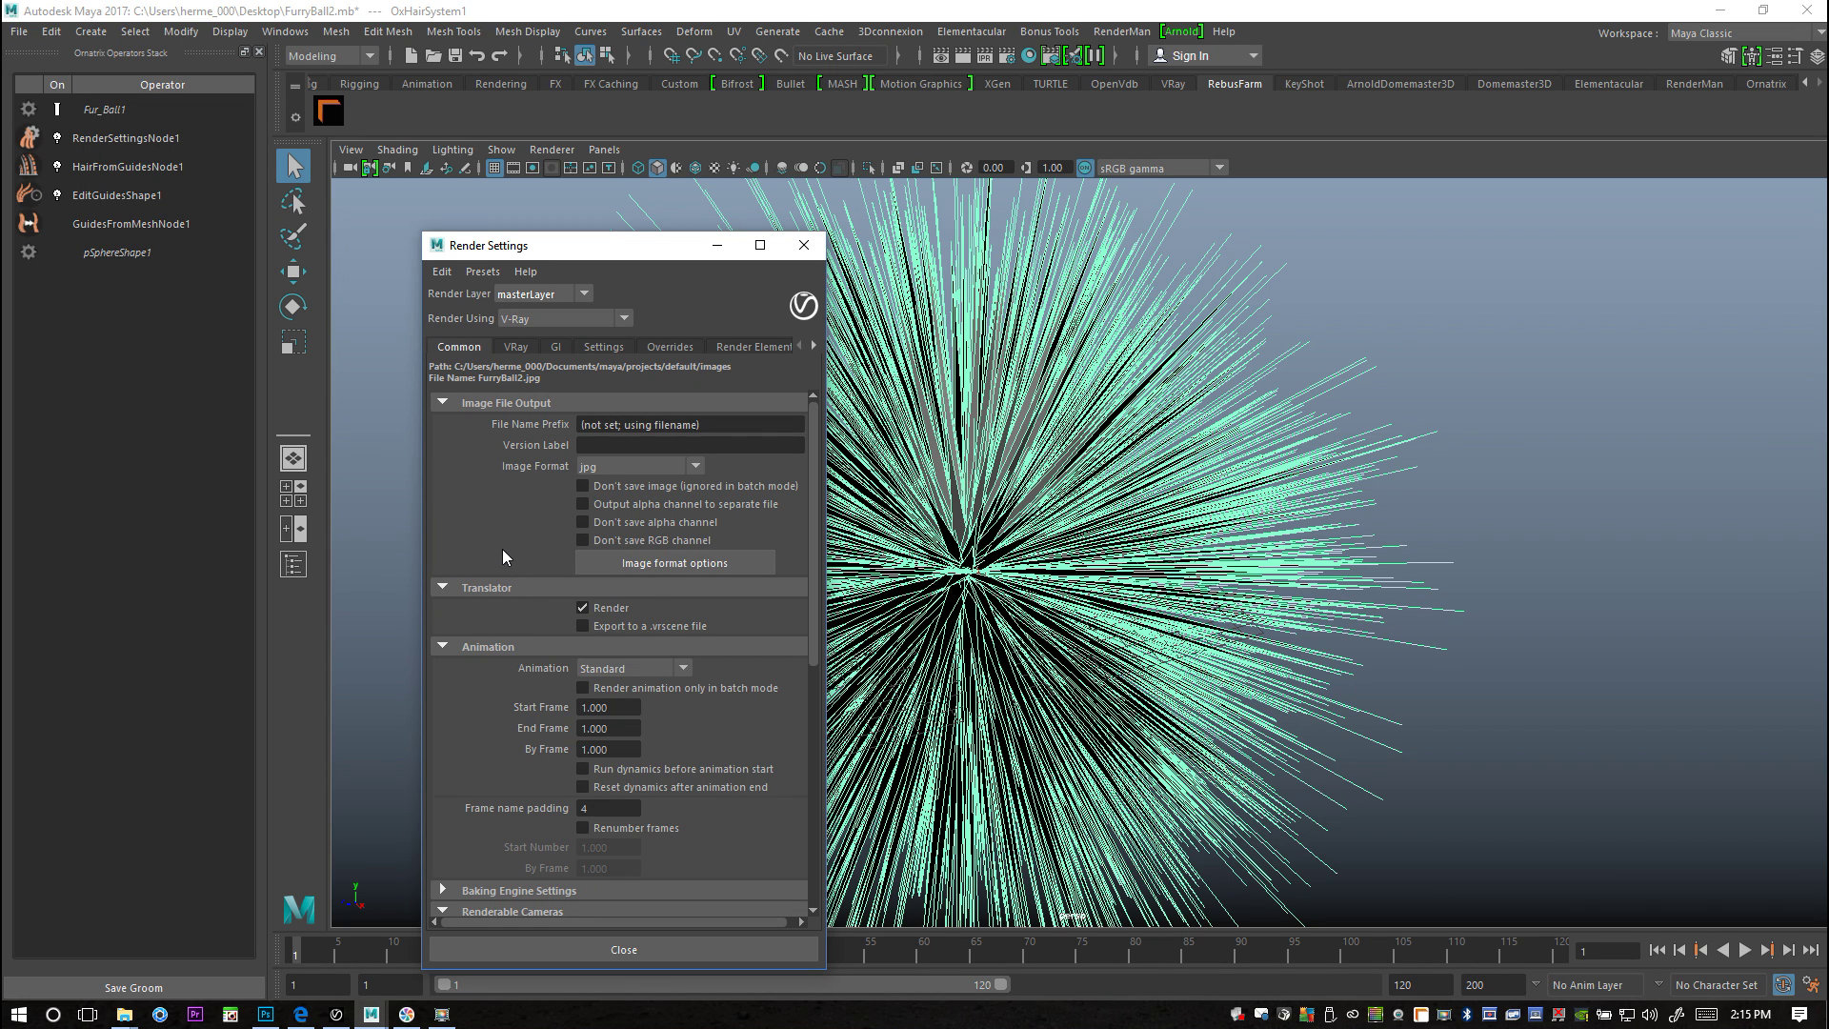
pyautogui.click(629, 707)
pyautogui.write('0')
pyautogui.press('Return')
pyautogui.click(715, 248)
# Step: Re-run the Farminizer smartcheck and upload FurryBall2.mb to RebusFarm
pyautogui.click(333, 113)
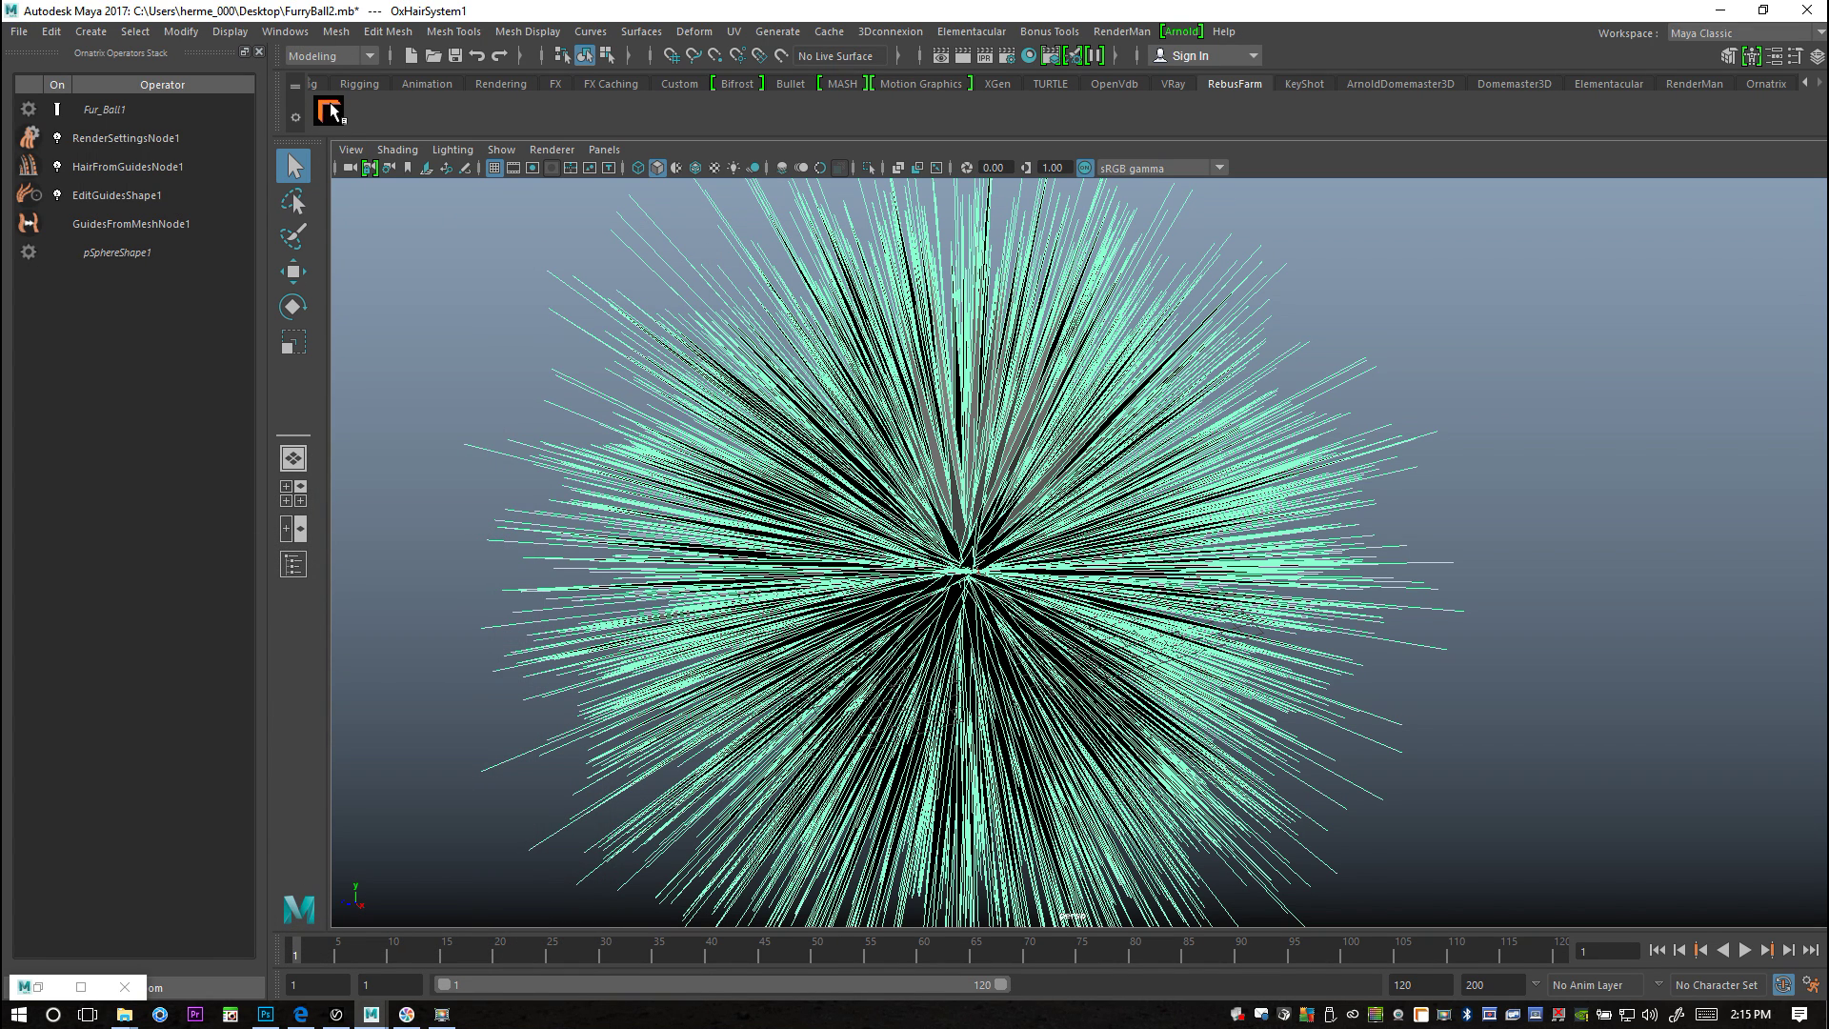
pyautogui.click(1014, 370)
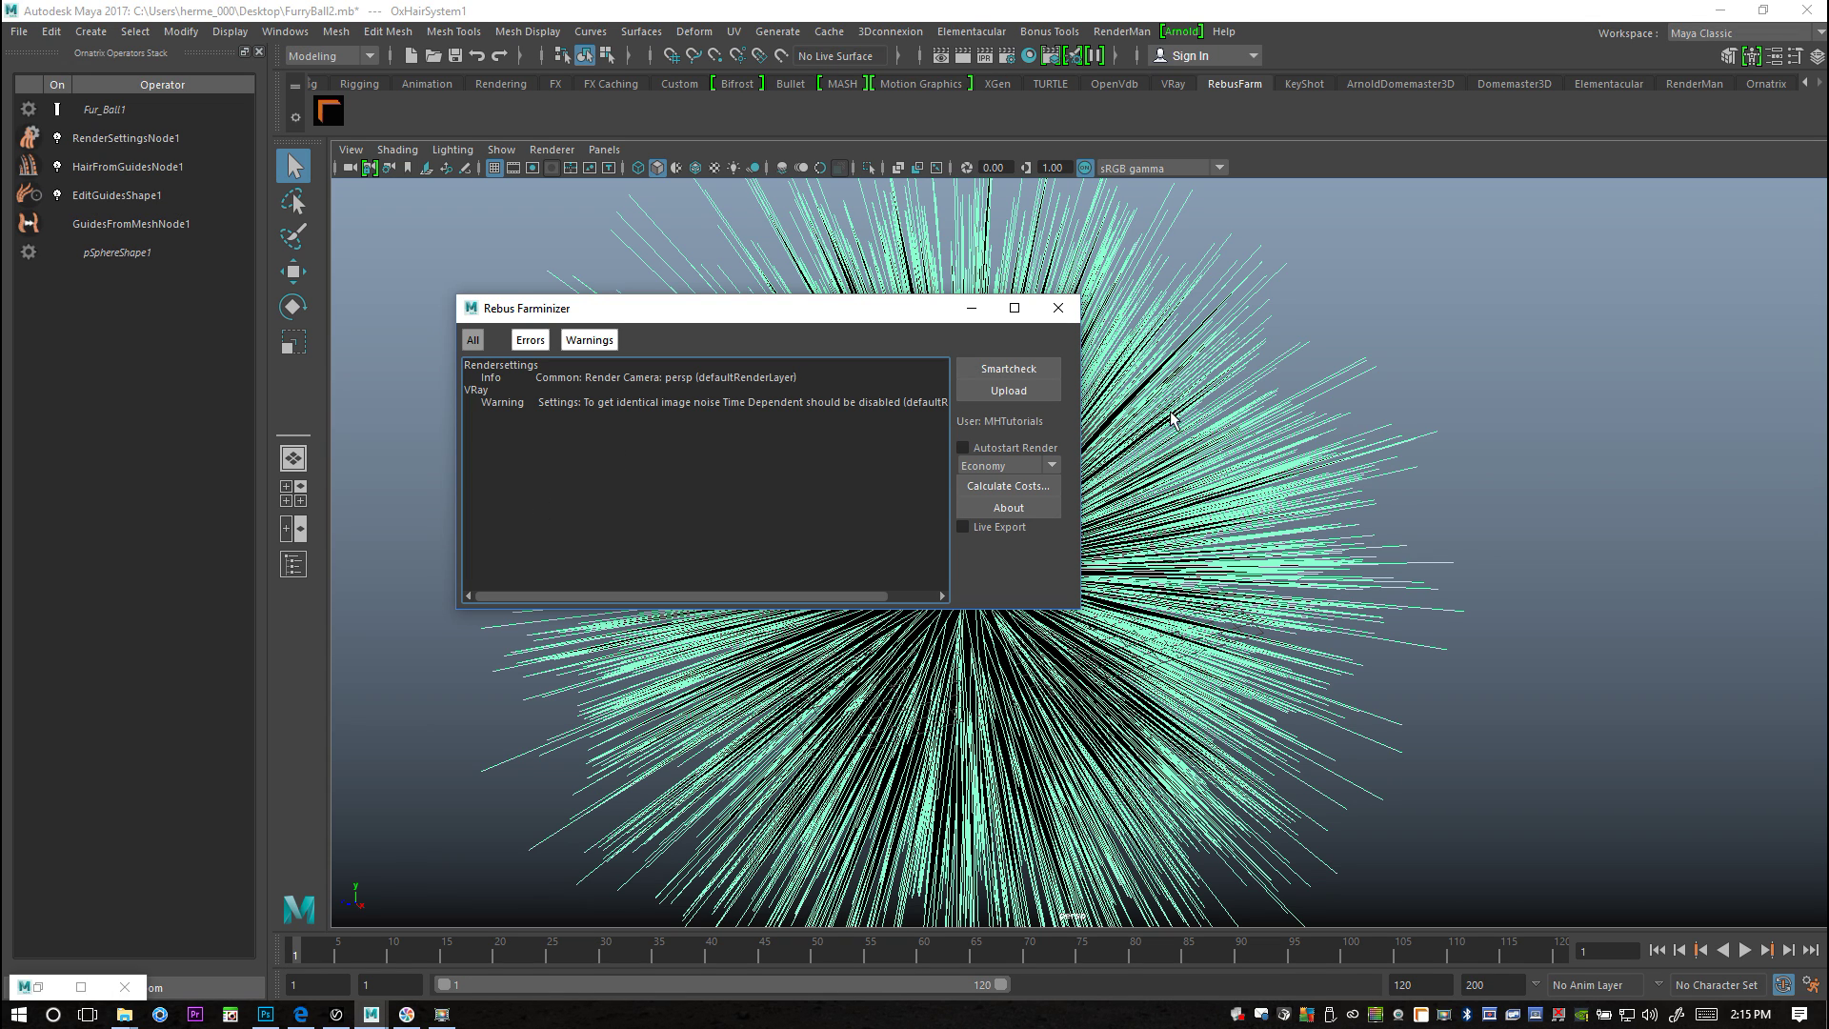
pyautogui.click(1008, 391)
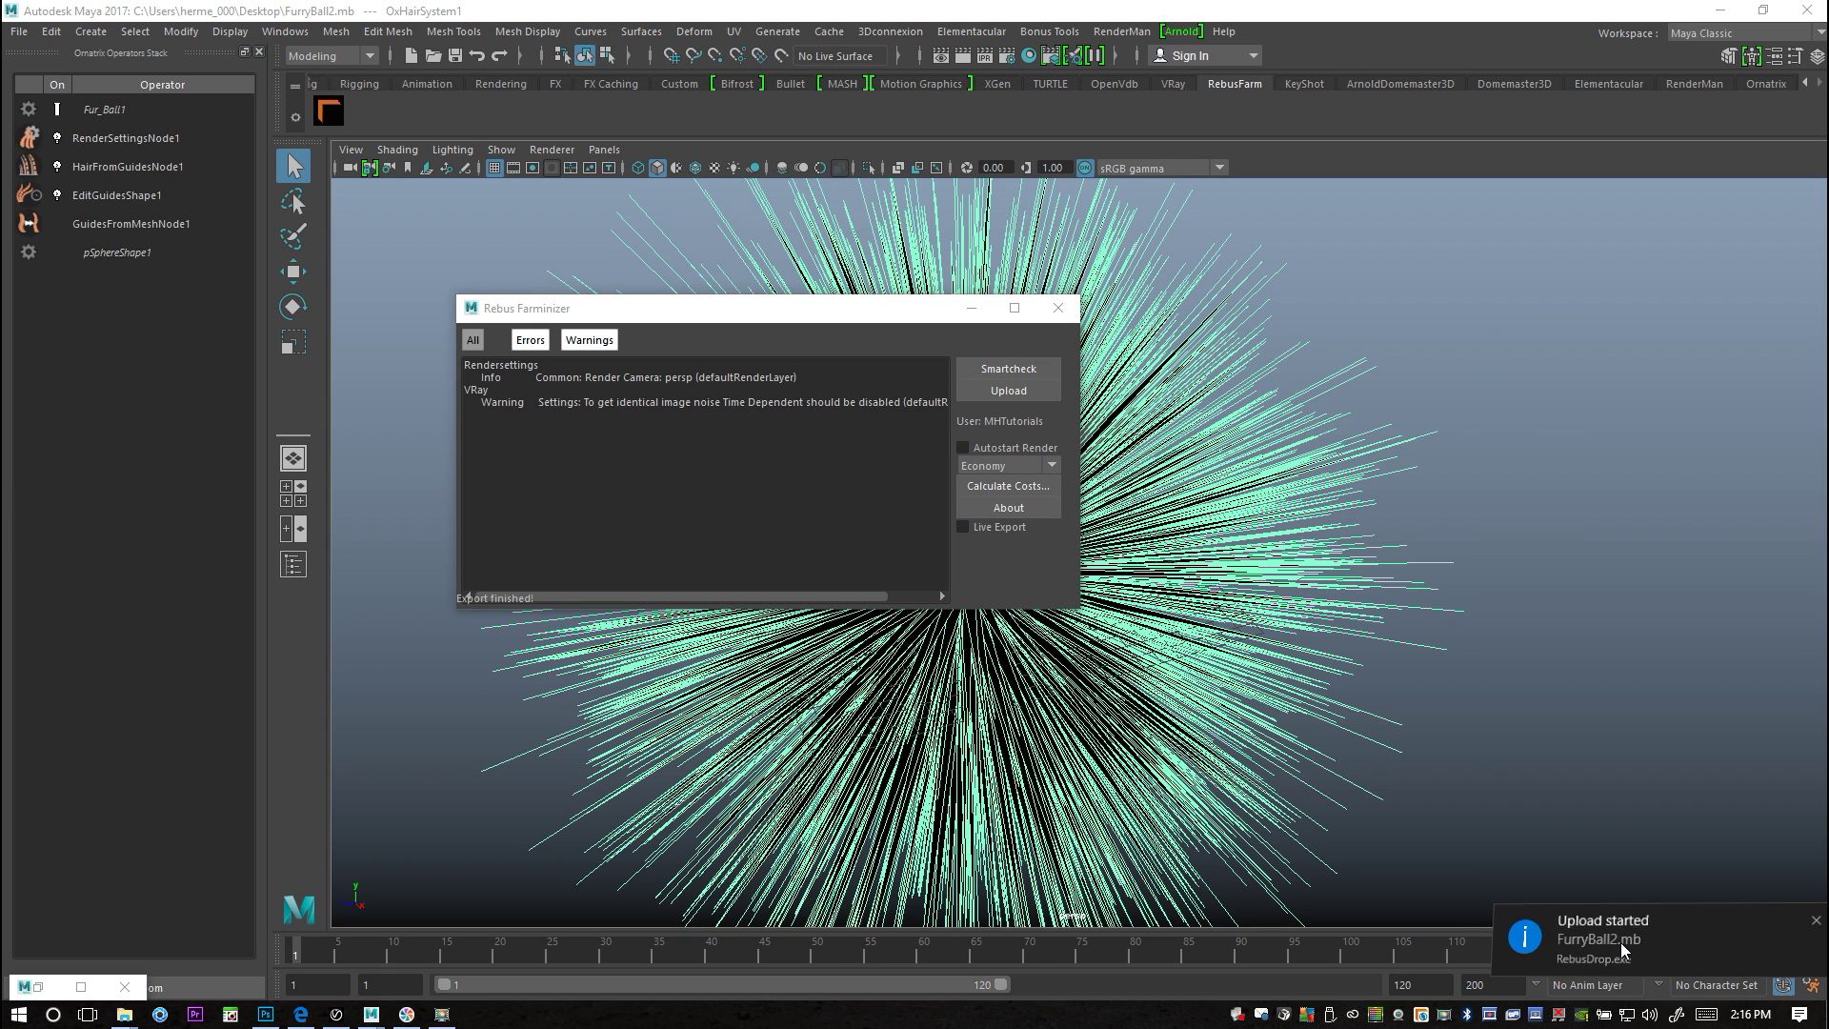
pyautogui.click(1620, 941)
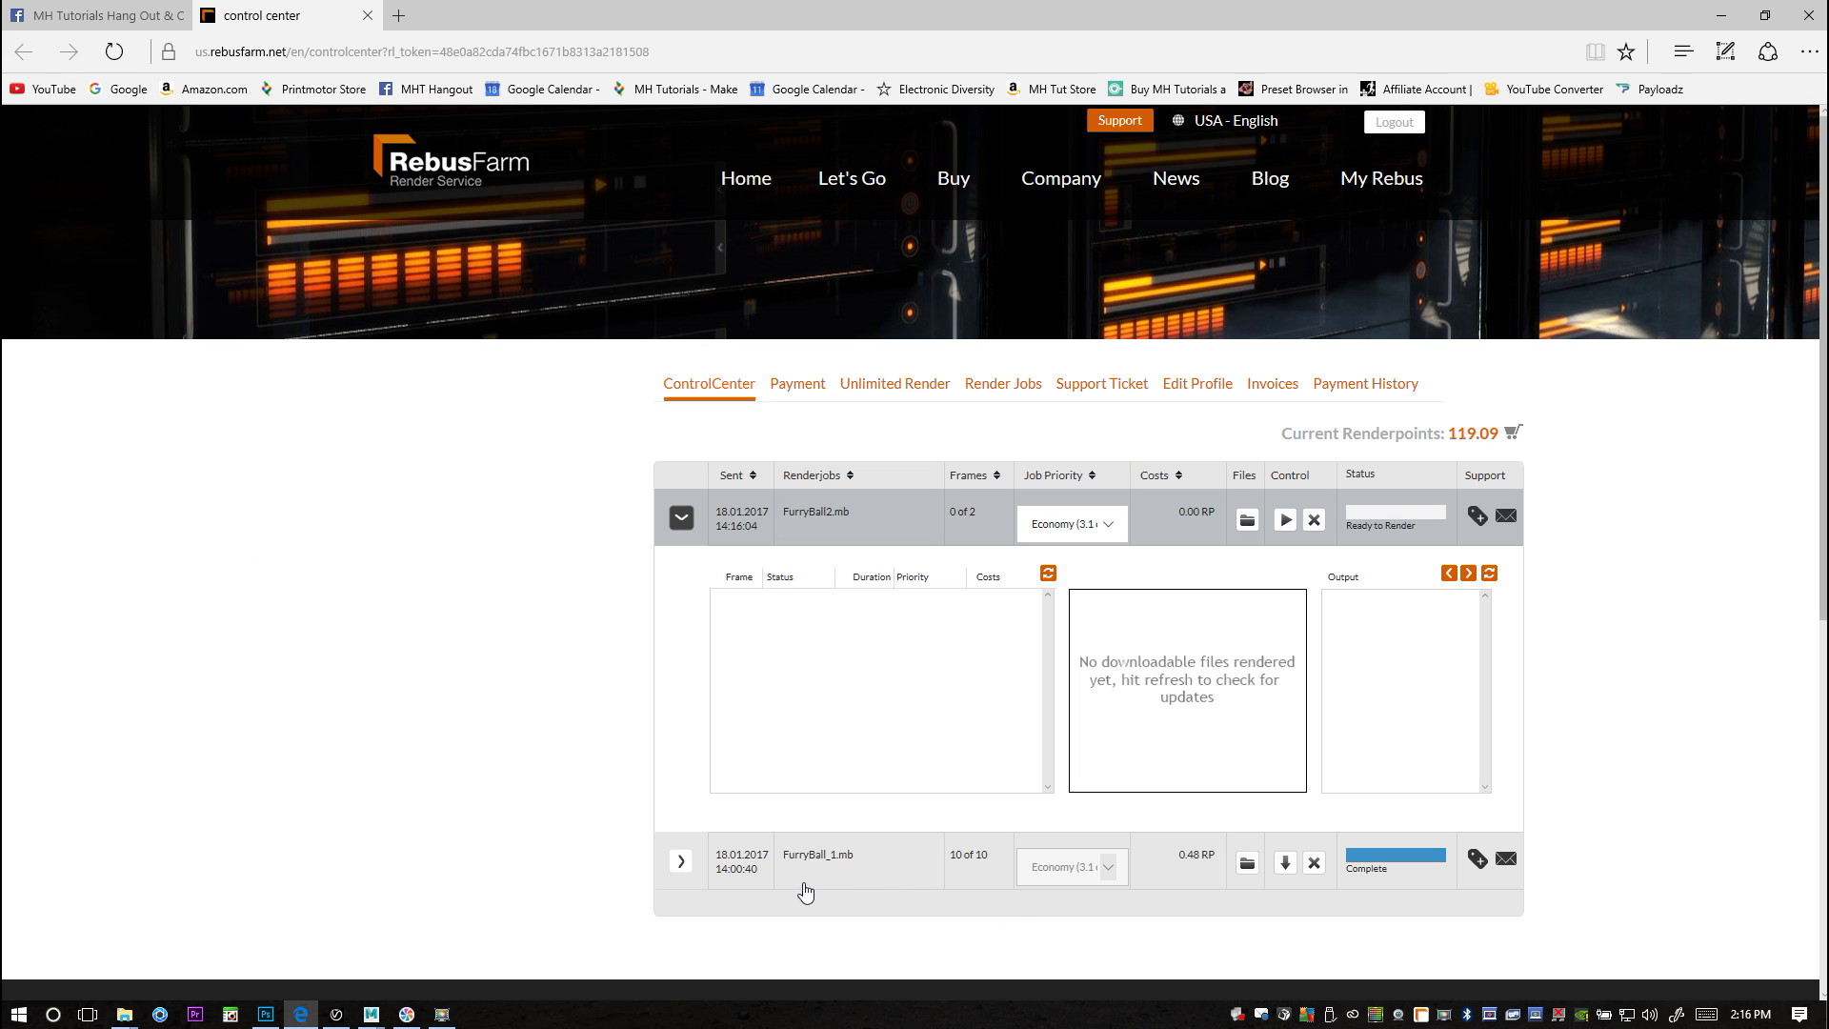
# Step: Delete the old FurryBall_1.mb job and start rendering the FurryBall2.mb job
pyautogui.click(1315, 863)
pyautogui.click(830, 568)
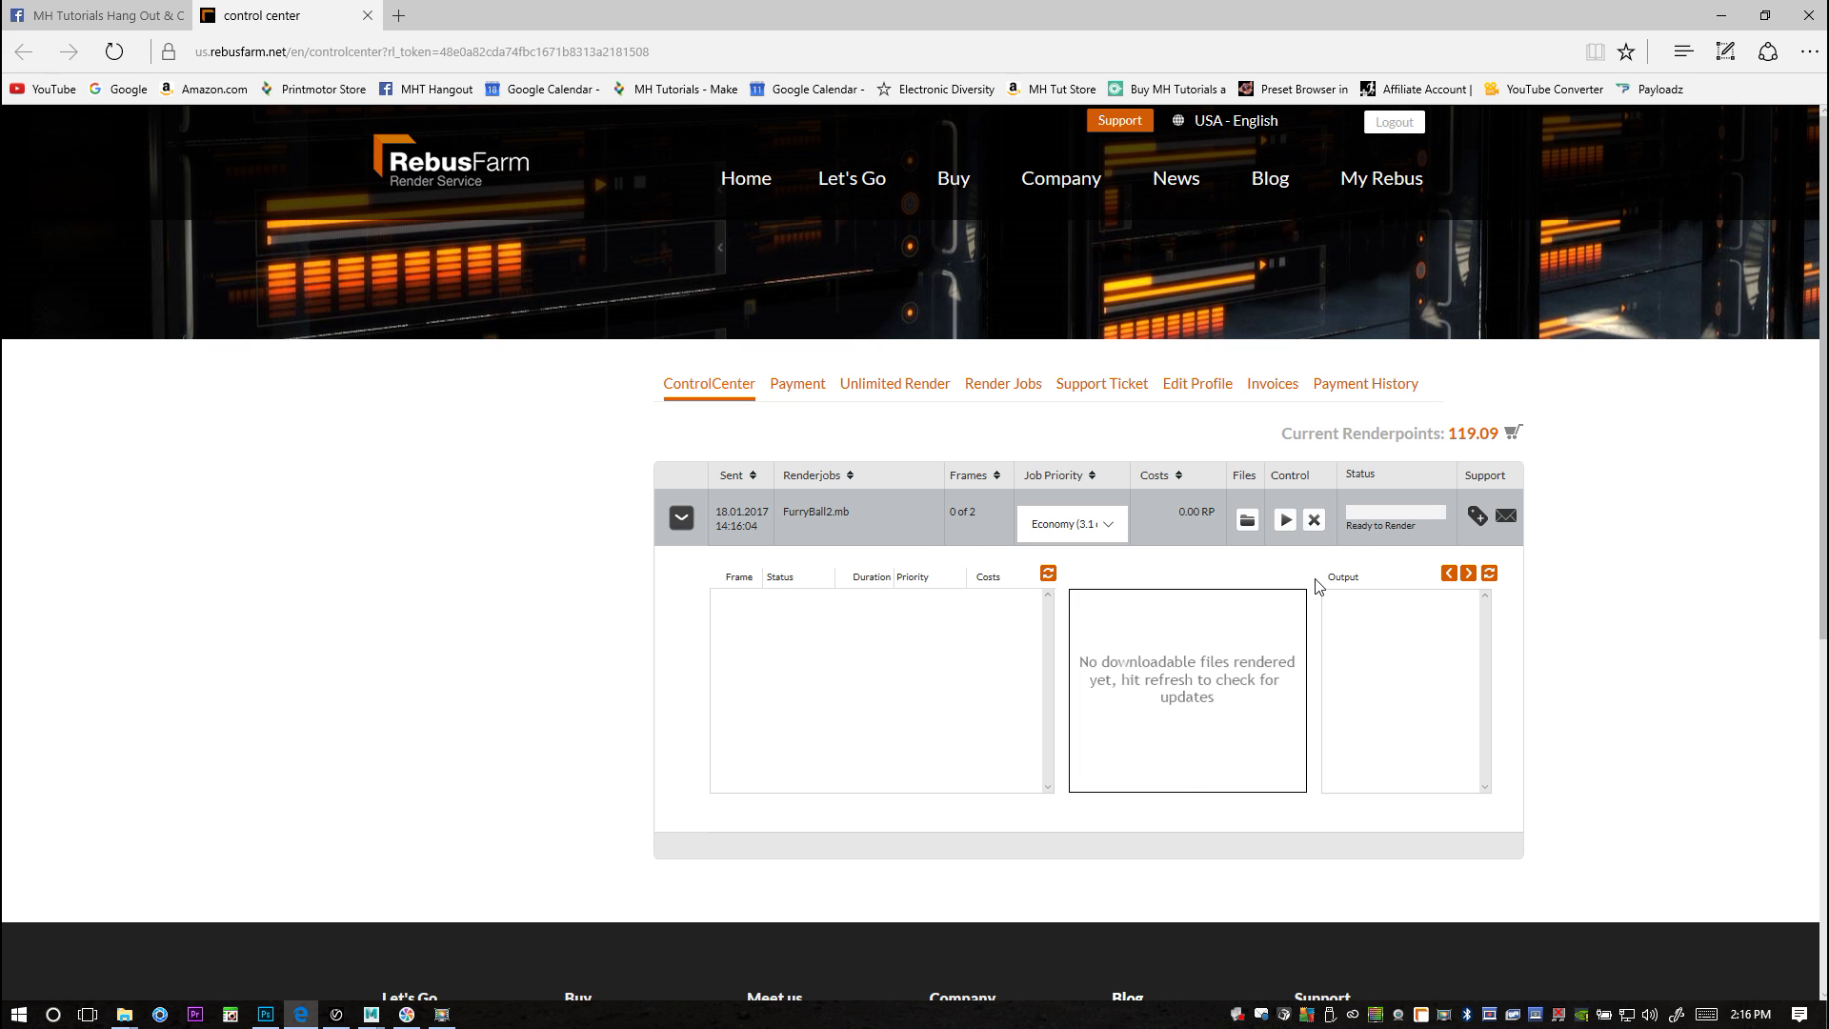
pyautogui.click(1284, 521)
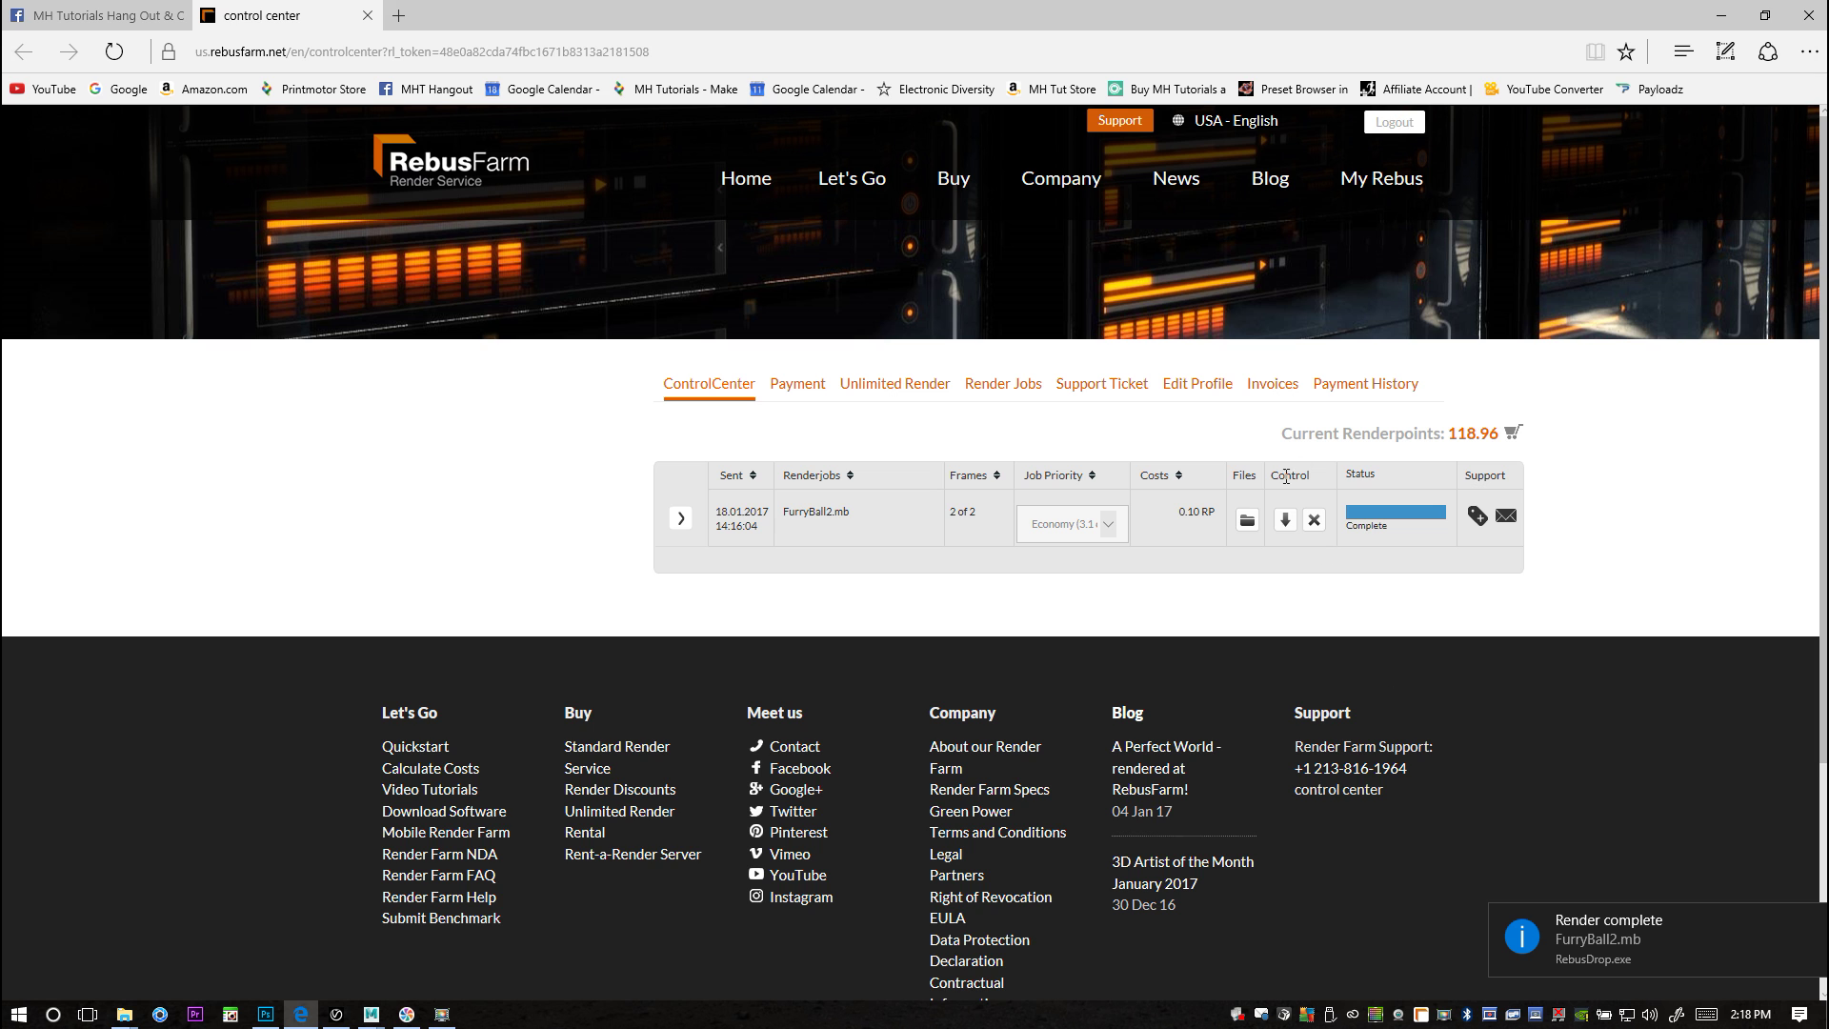
# Step: Review the FurryBall2.mb job's used files, then close the list and the download notification
pyautogui.click(1247, 522)
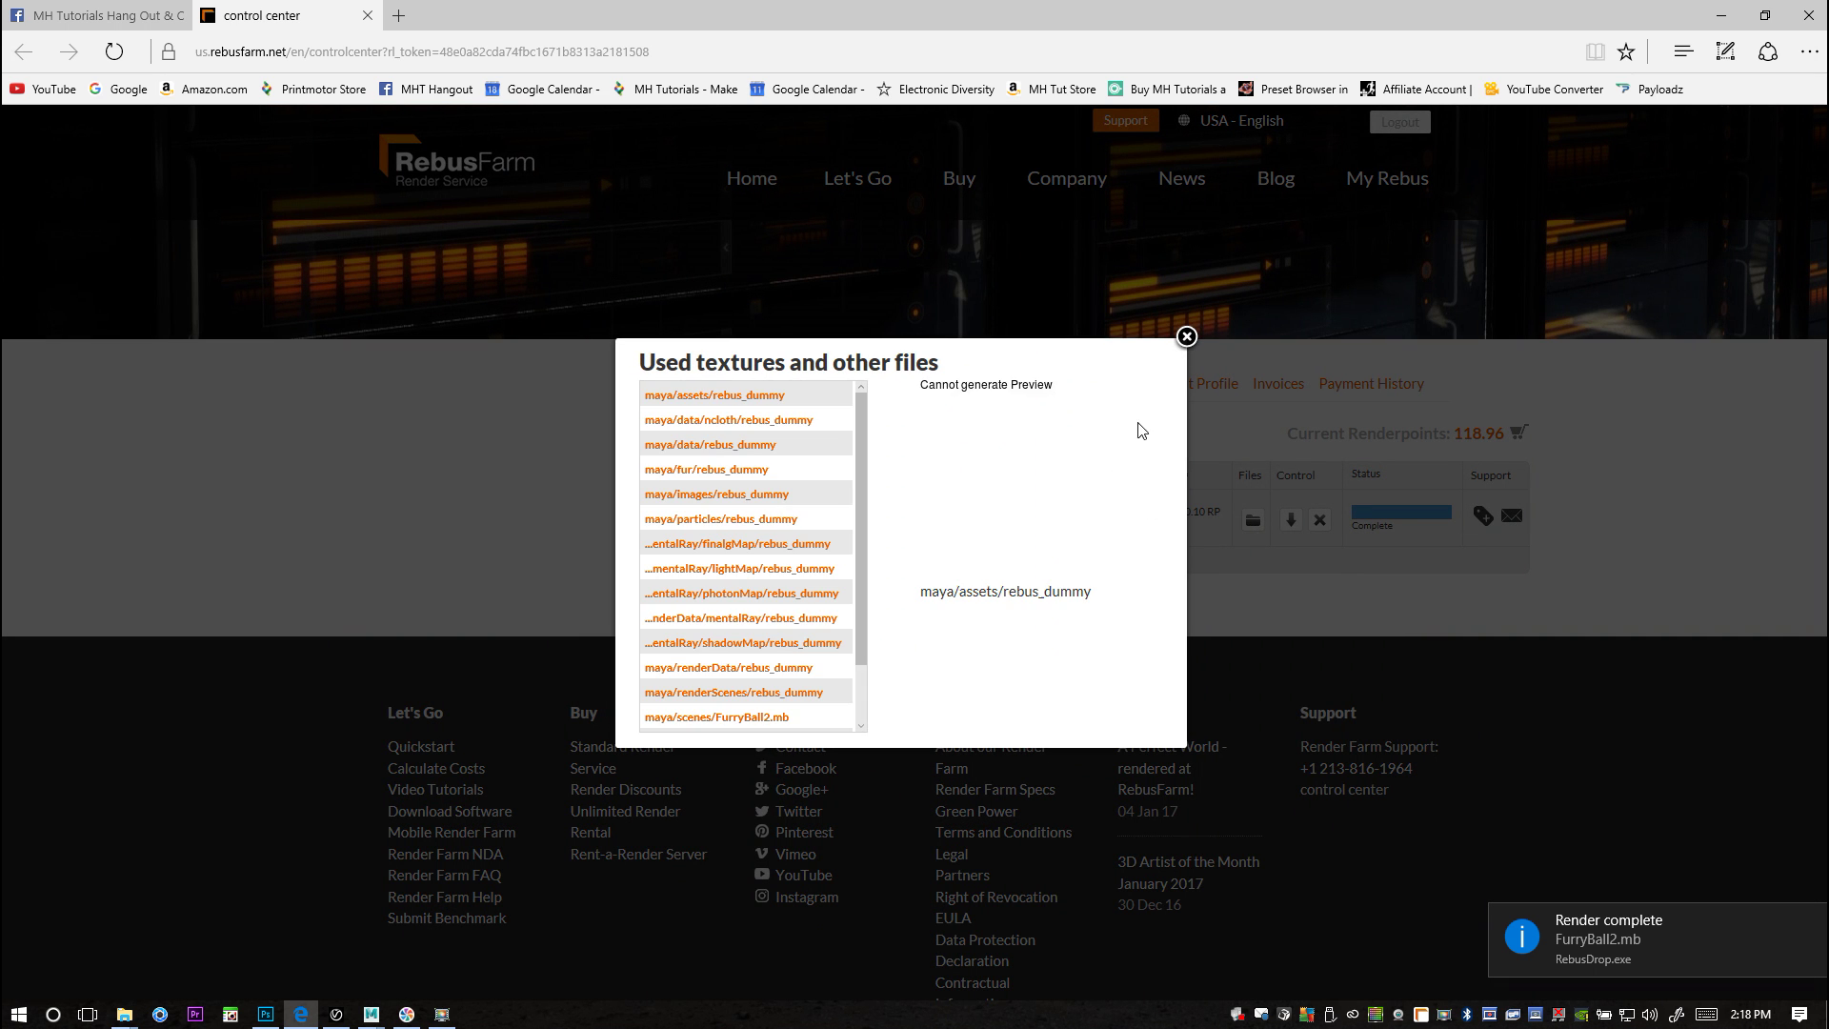
pyautogui.click(1185, 337)
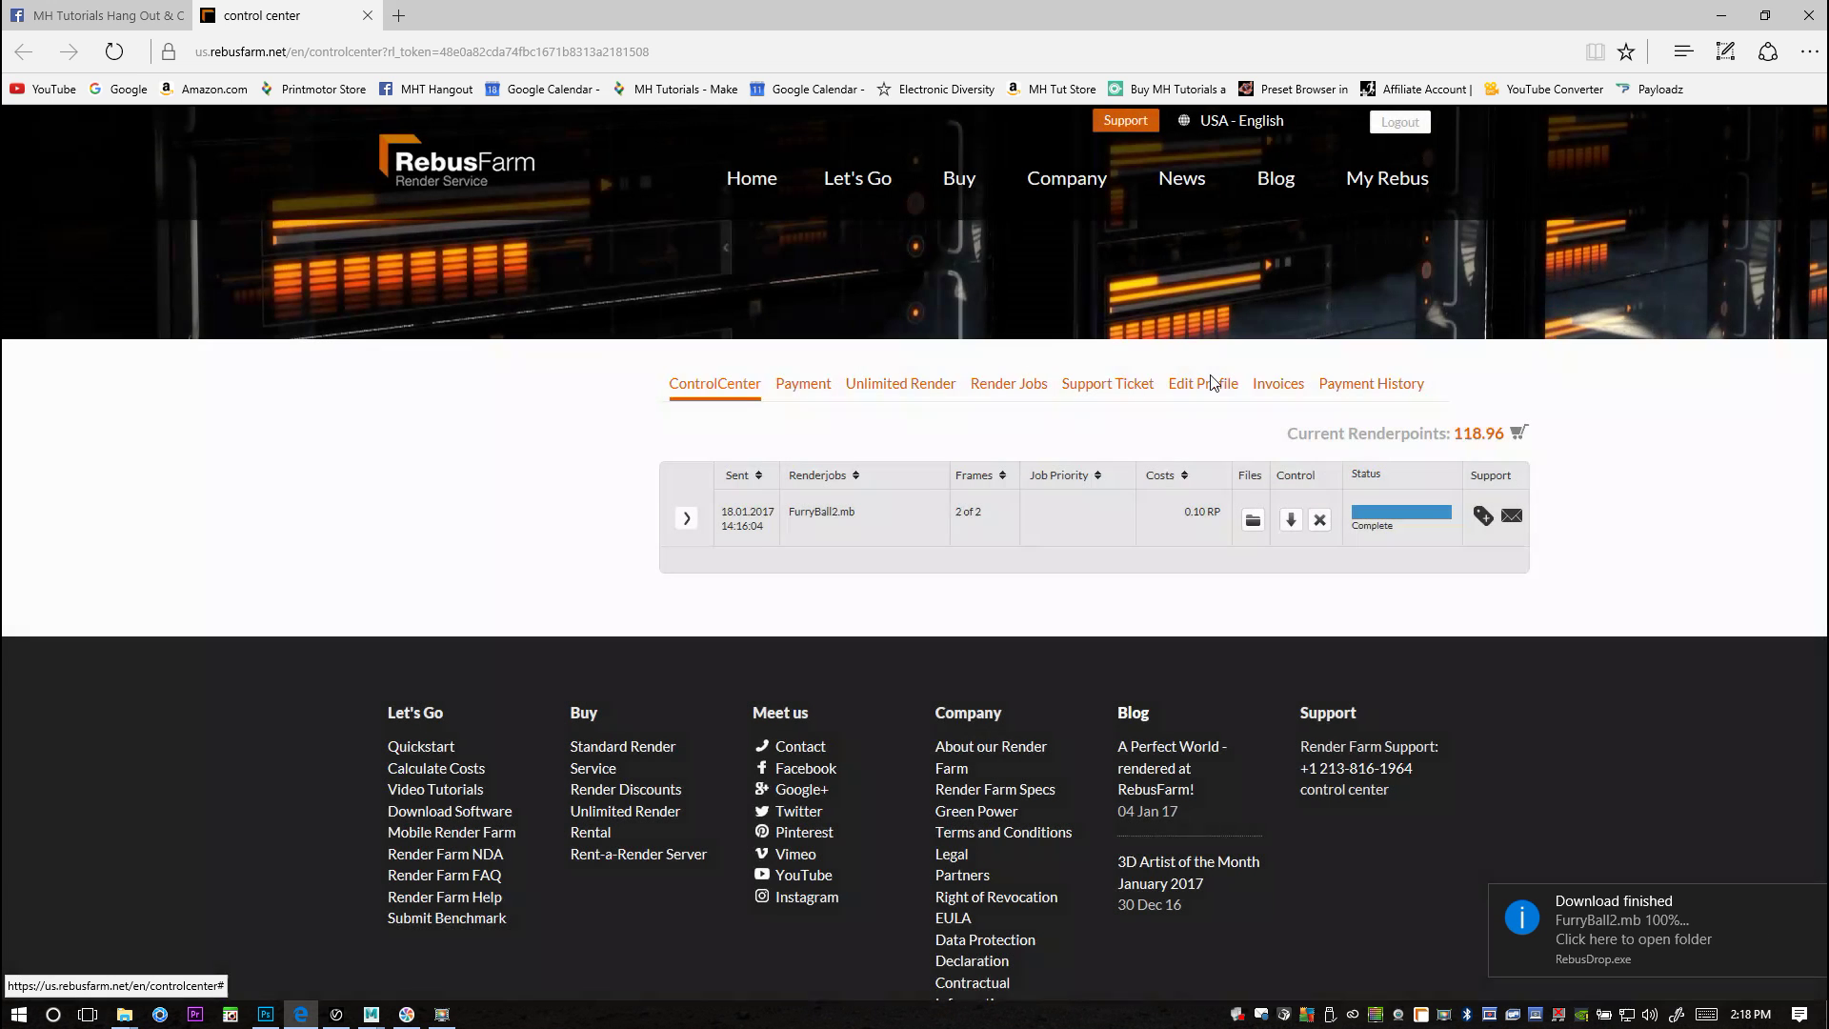
pyautogui.click(1642, 906)
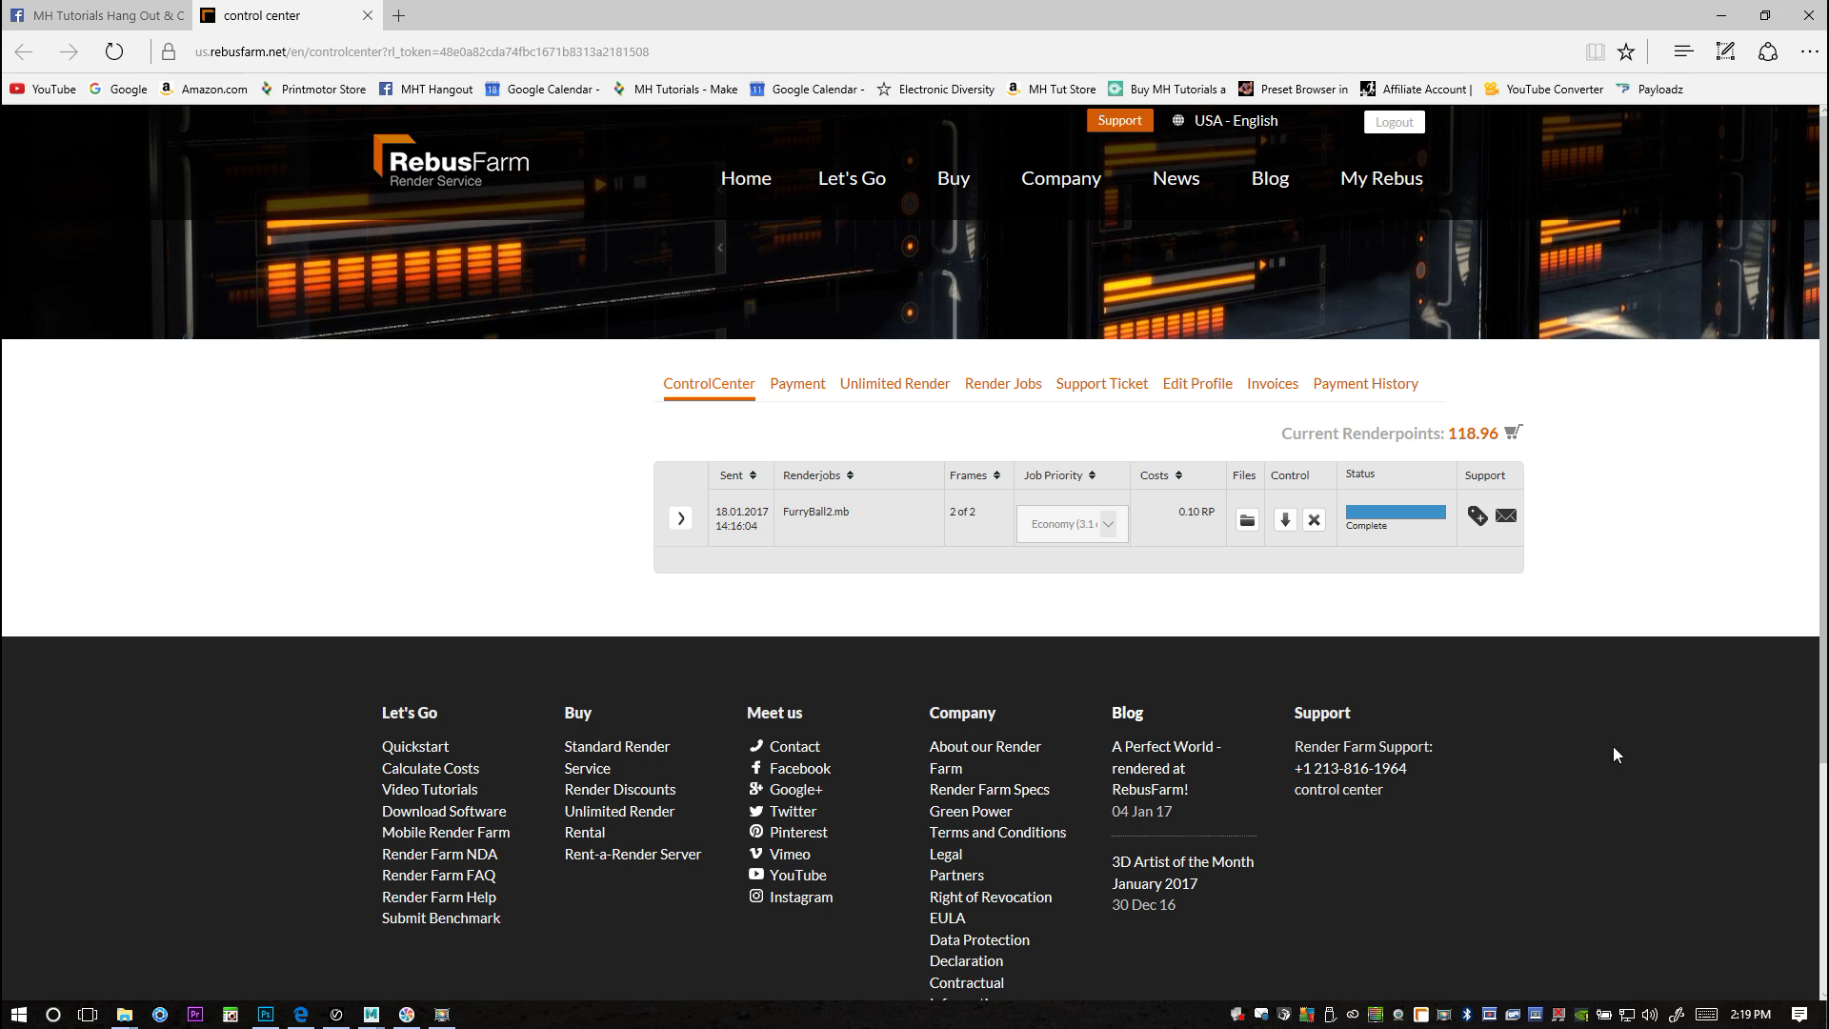